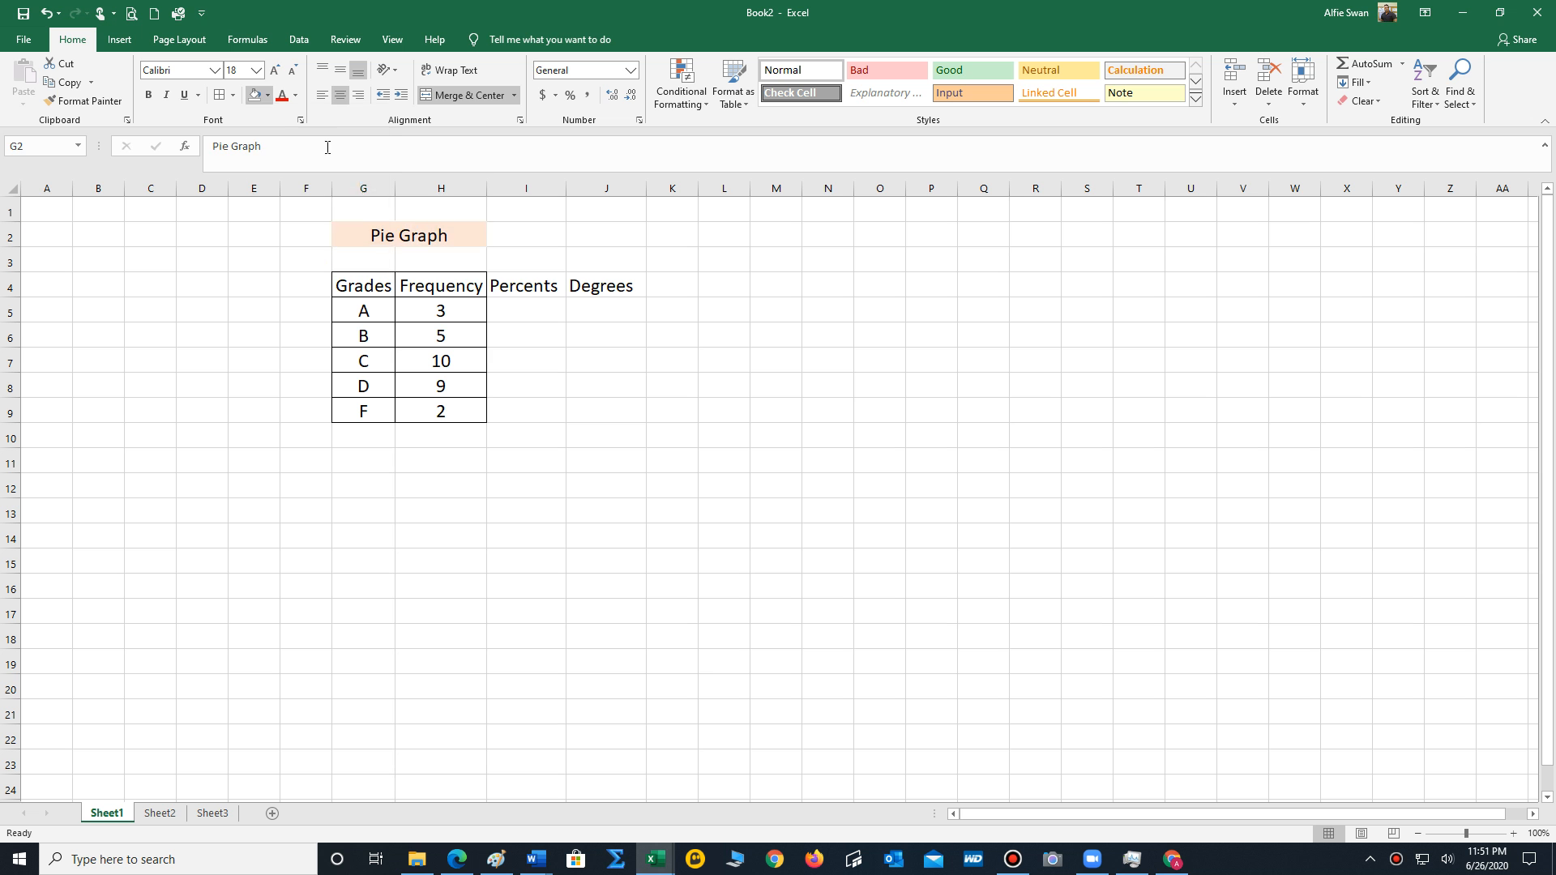
# Total the Frequency values H5:H9 with AutoSum in H10 and centre the result.
pyautogui.click(814, 381)
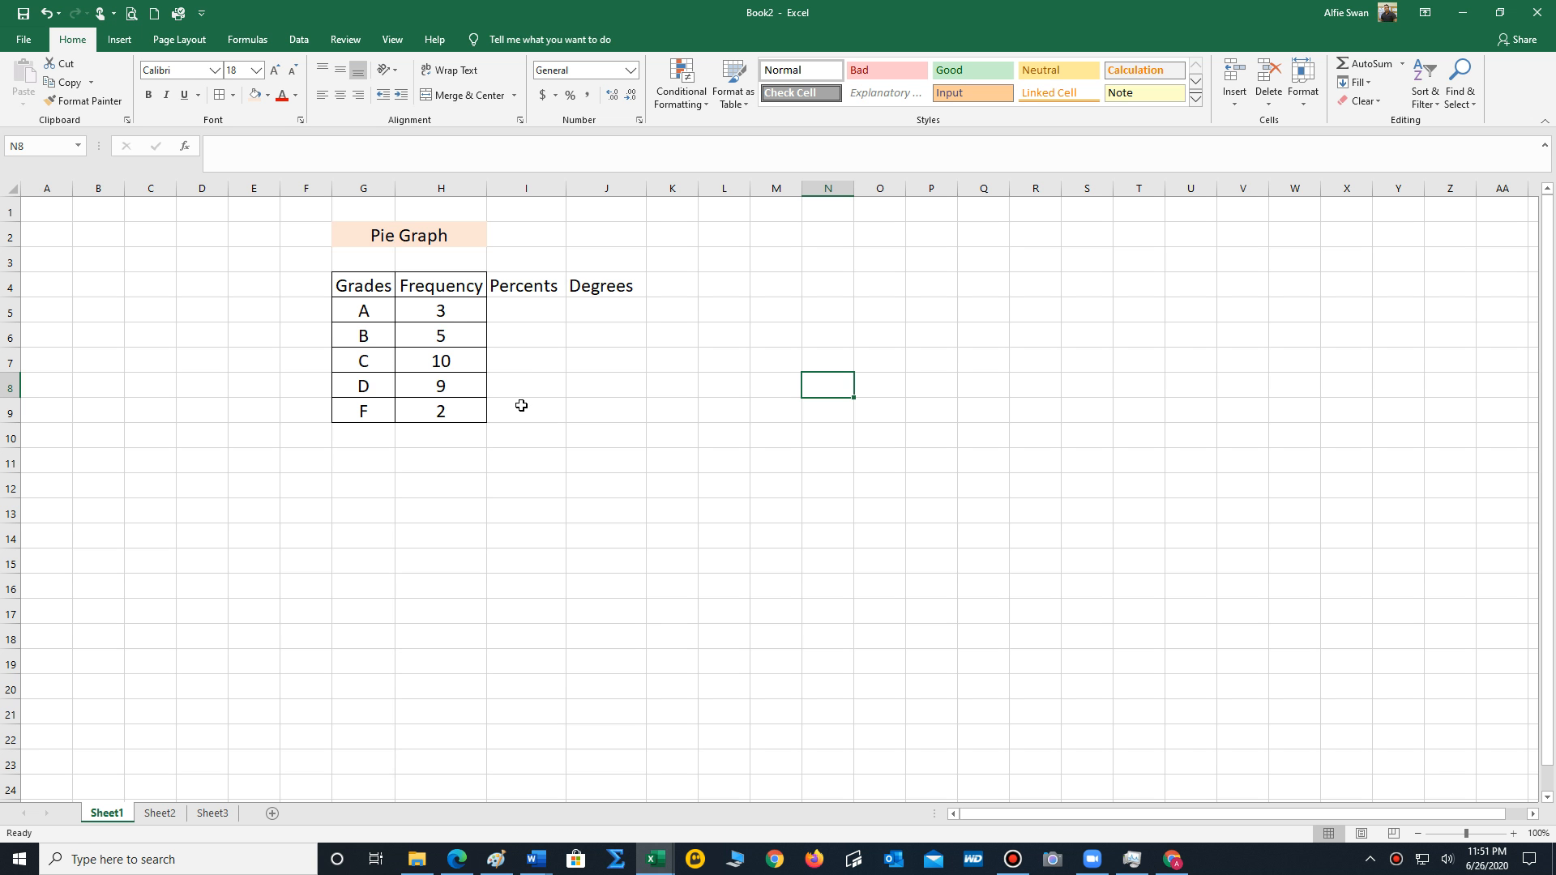
pyautogui.moveTo(441, 309); pyautogui.dragTo(439, 422)
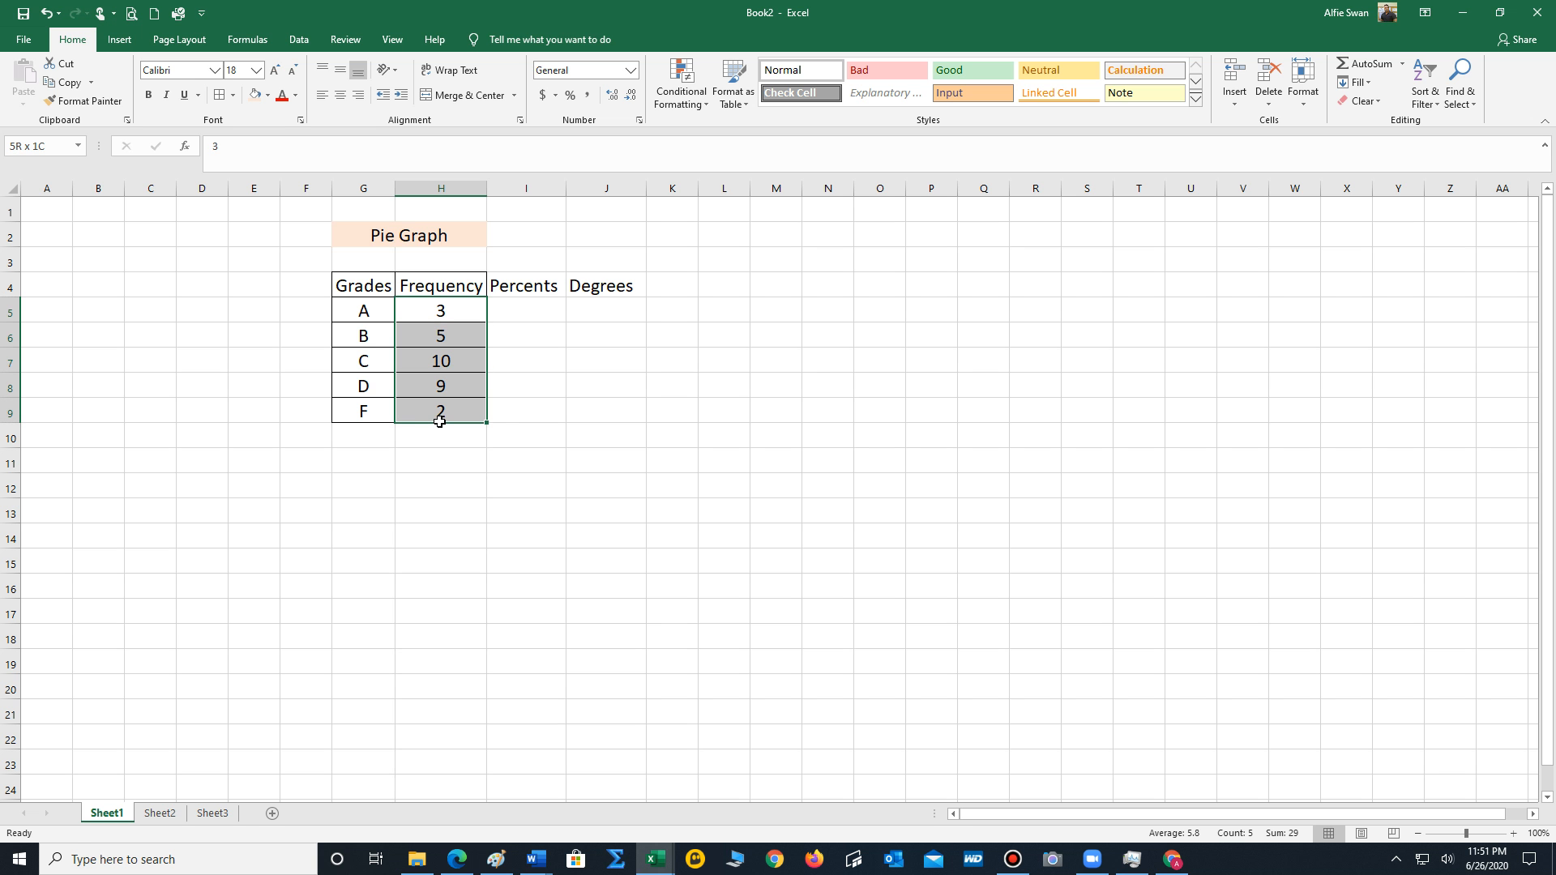
pyautogui.click(1372, 63)
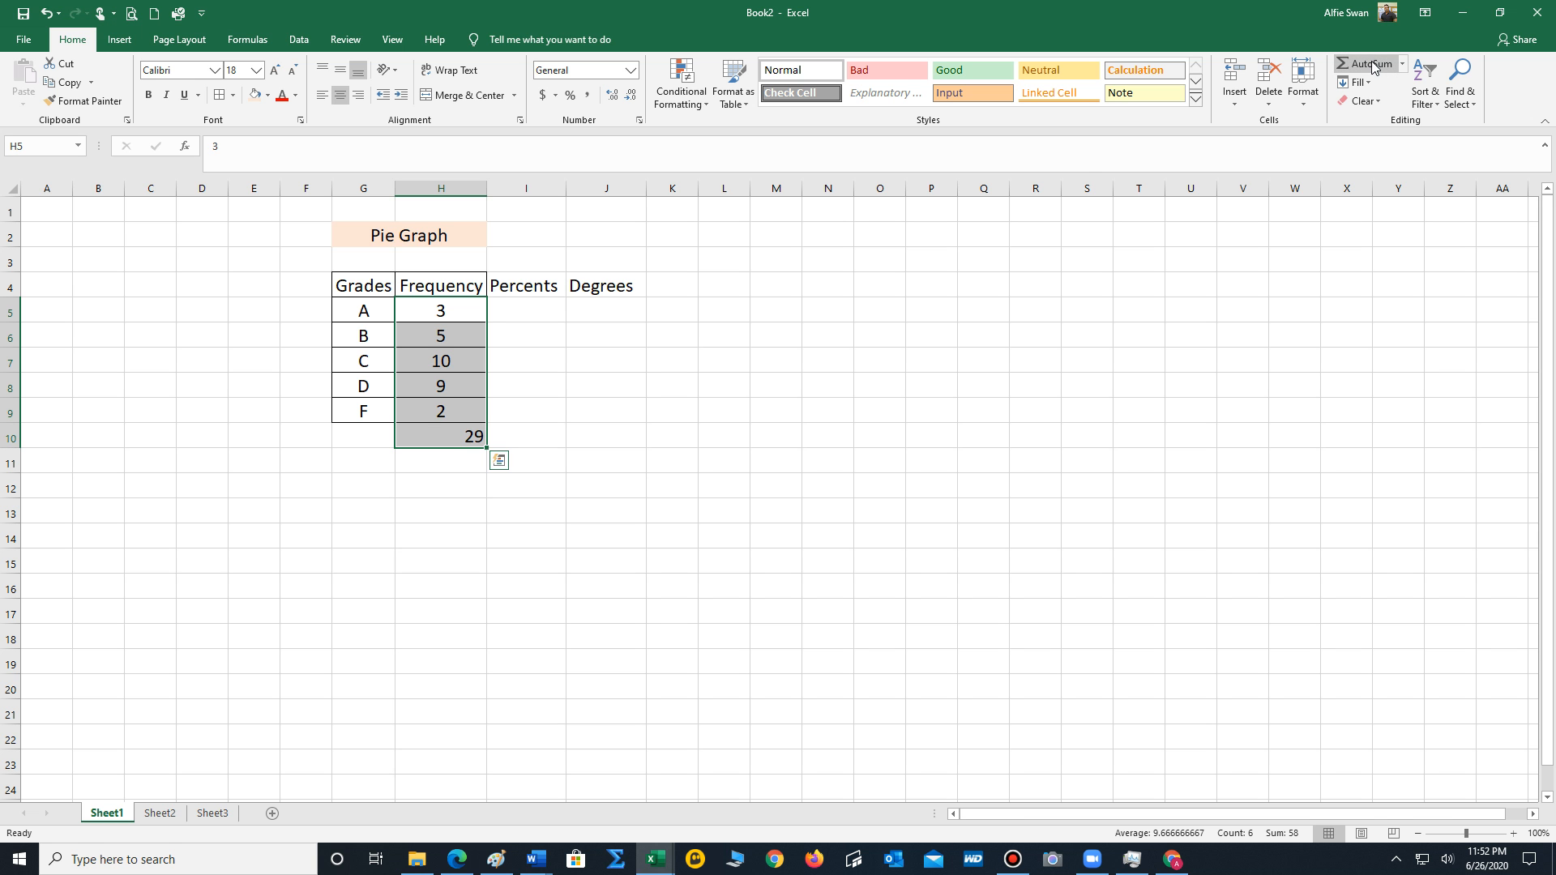
pyautogui.click(341, 99)
pyautogui.click(340, 99)
pyautogui.click(573, 487)
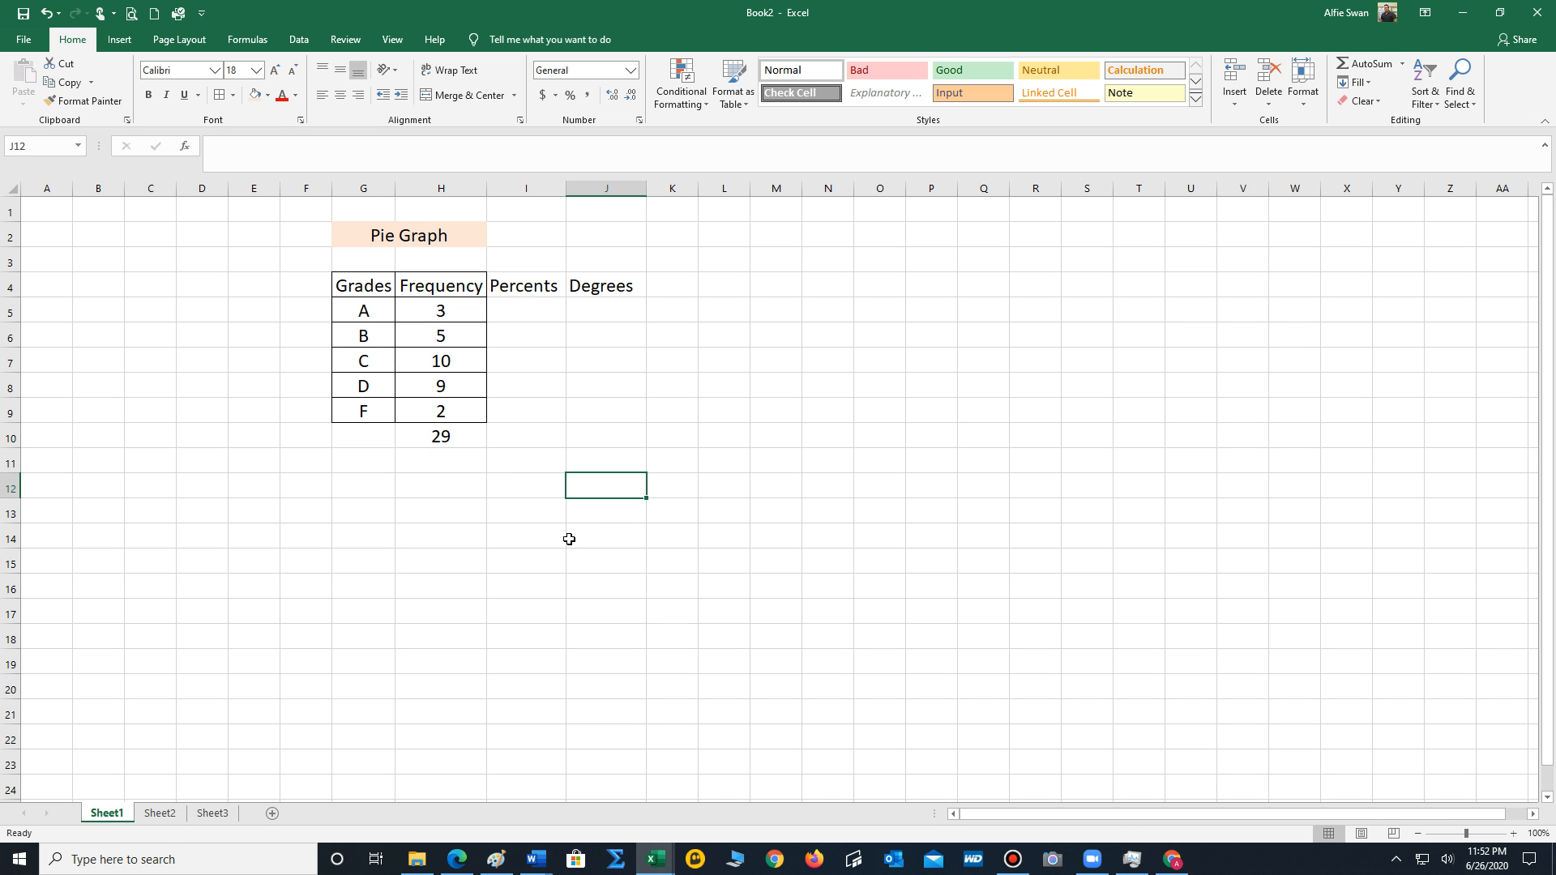
# Enter the formula =H5/29 in cell I5 to calculate grade A's share of the total frequency.
pyautogui.click(519, 310)
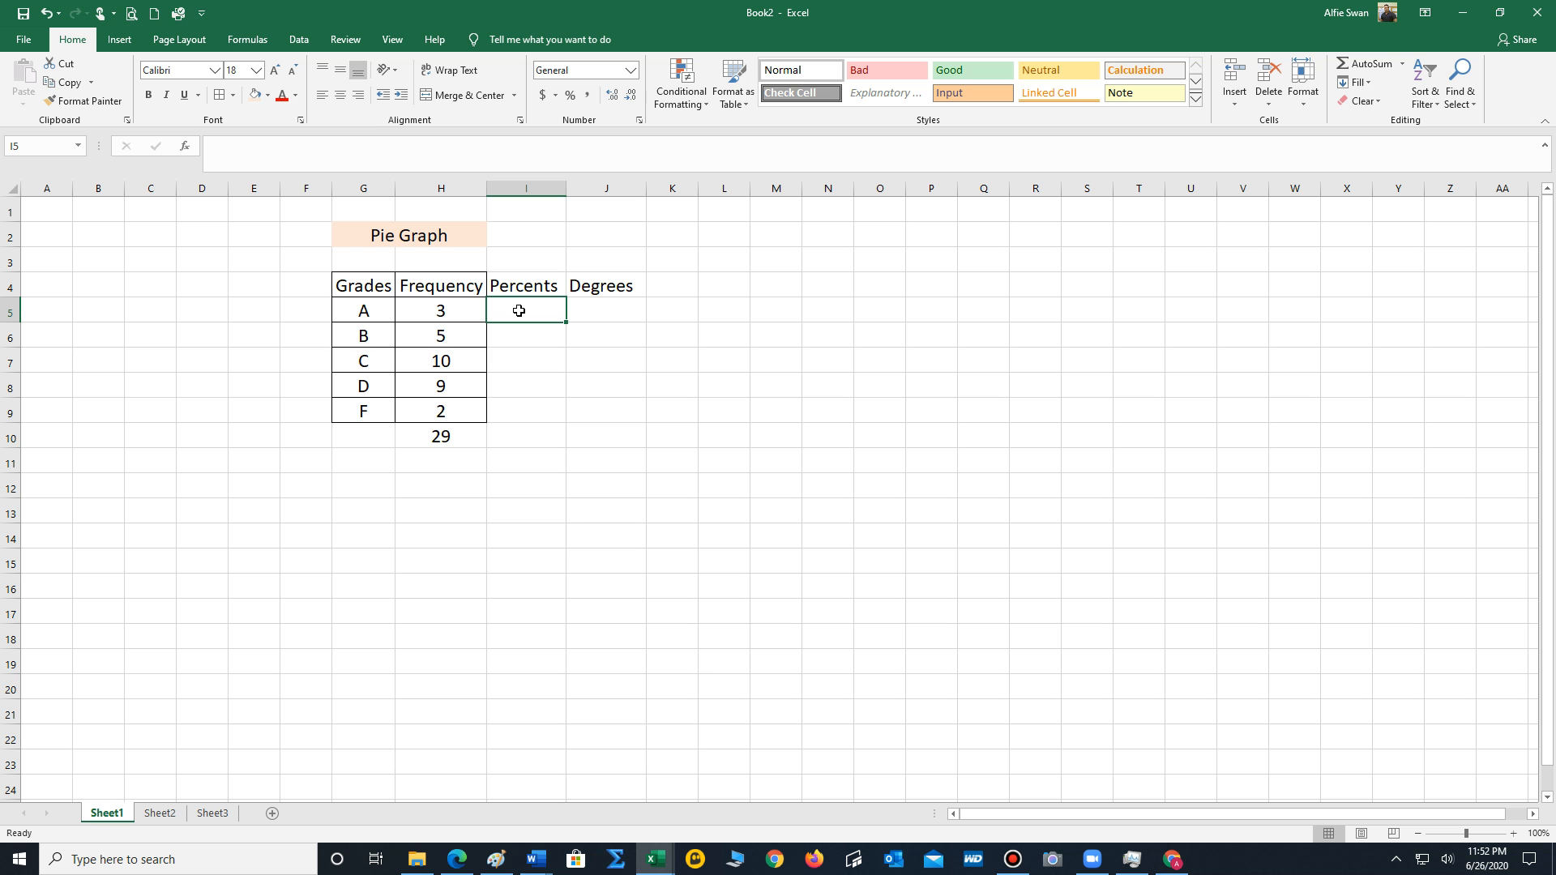
pyautogui.write('=')
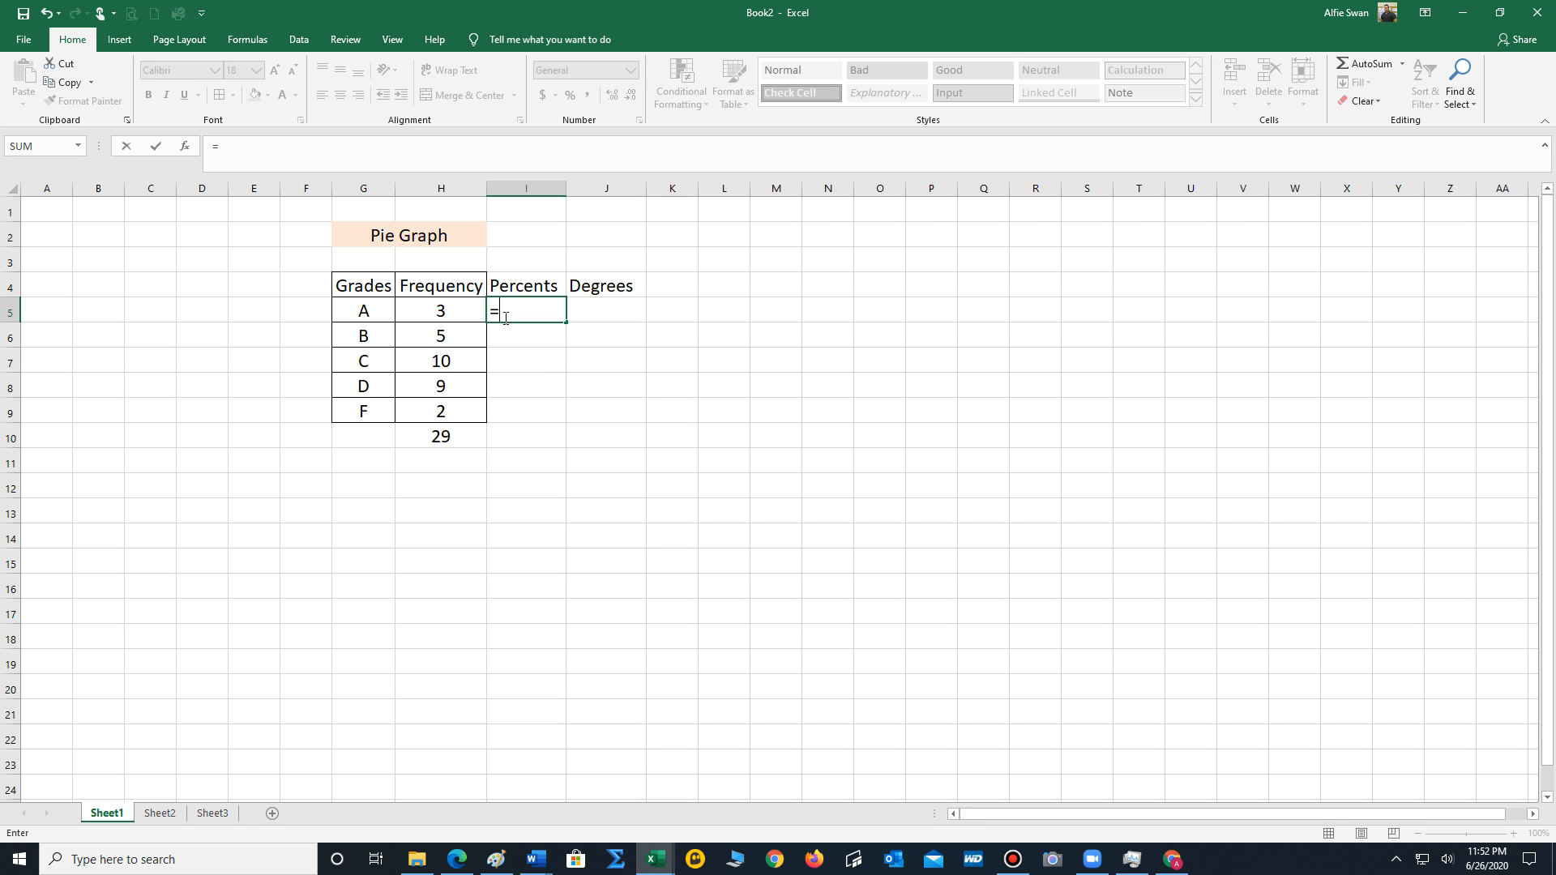
pyautogui.click(441, 314)
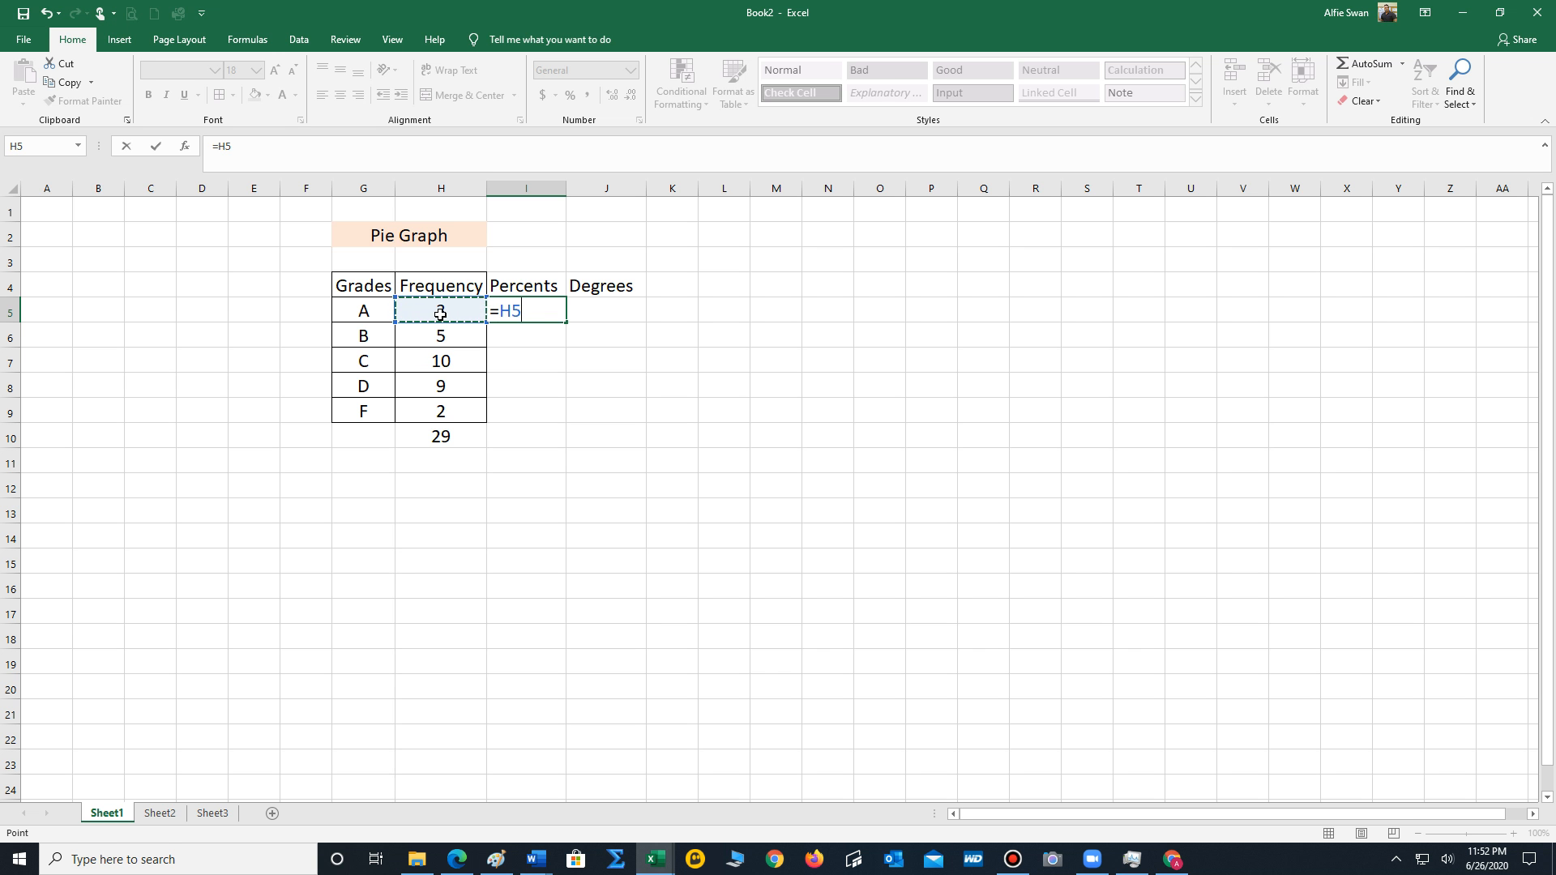
pyautogui.write('/29')
pyautogui.press('Return')
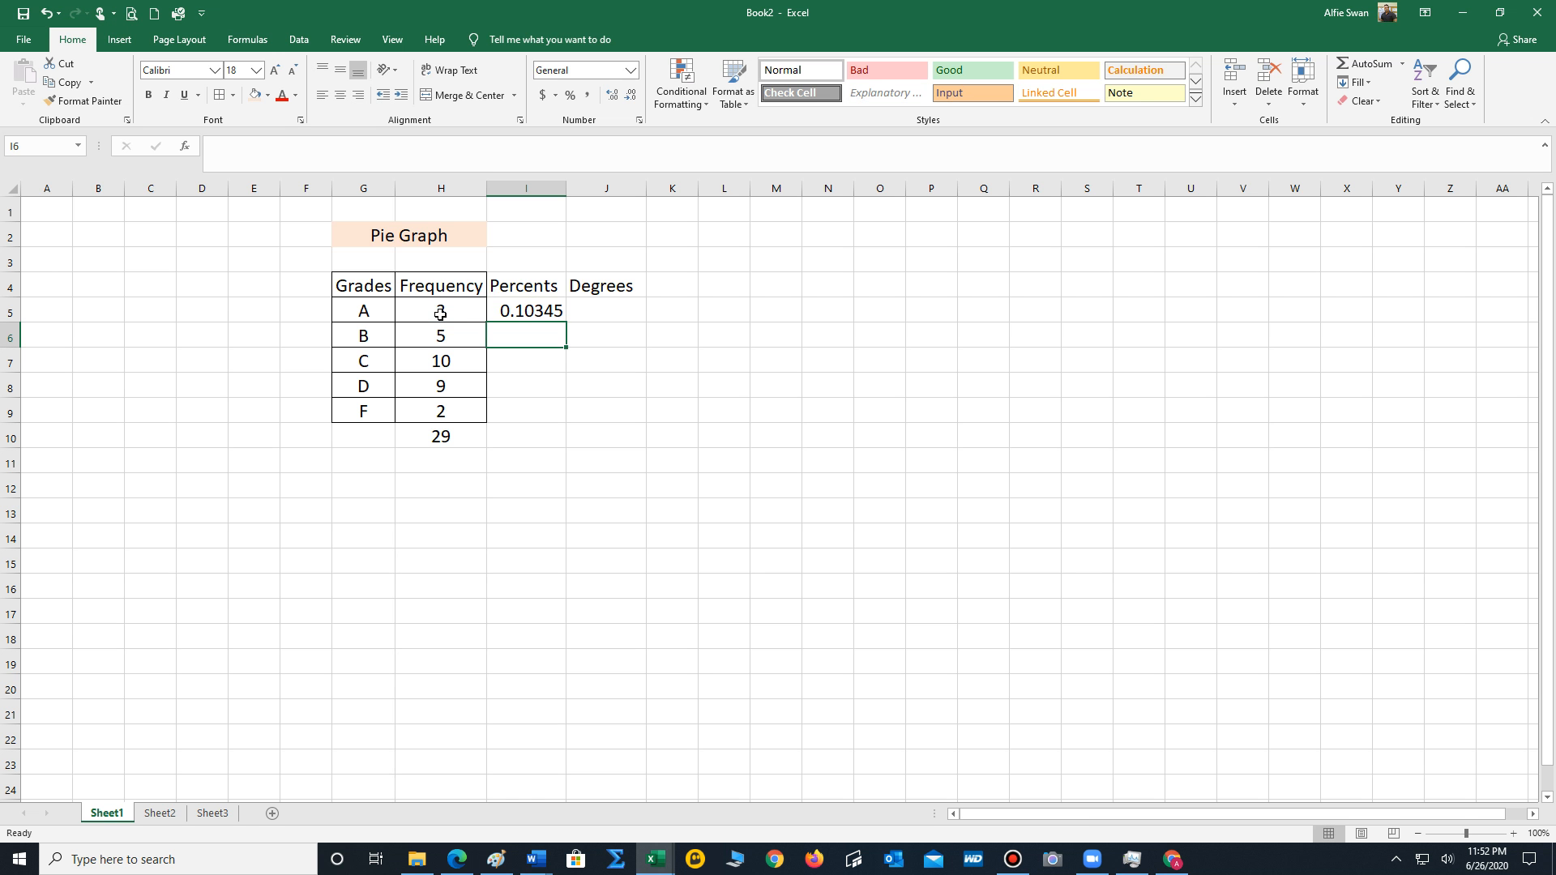
# Format I5 as a percentage and fill its formula down through I9.
pyautogui.click(550, 309)
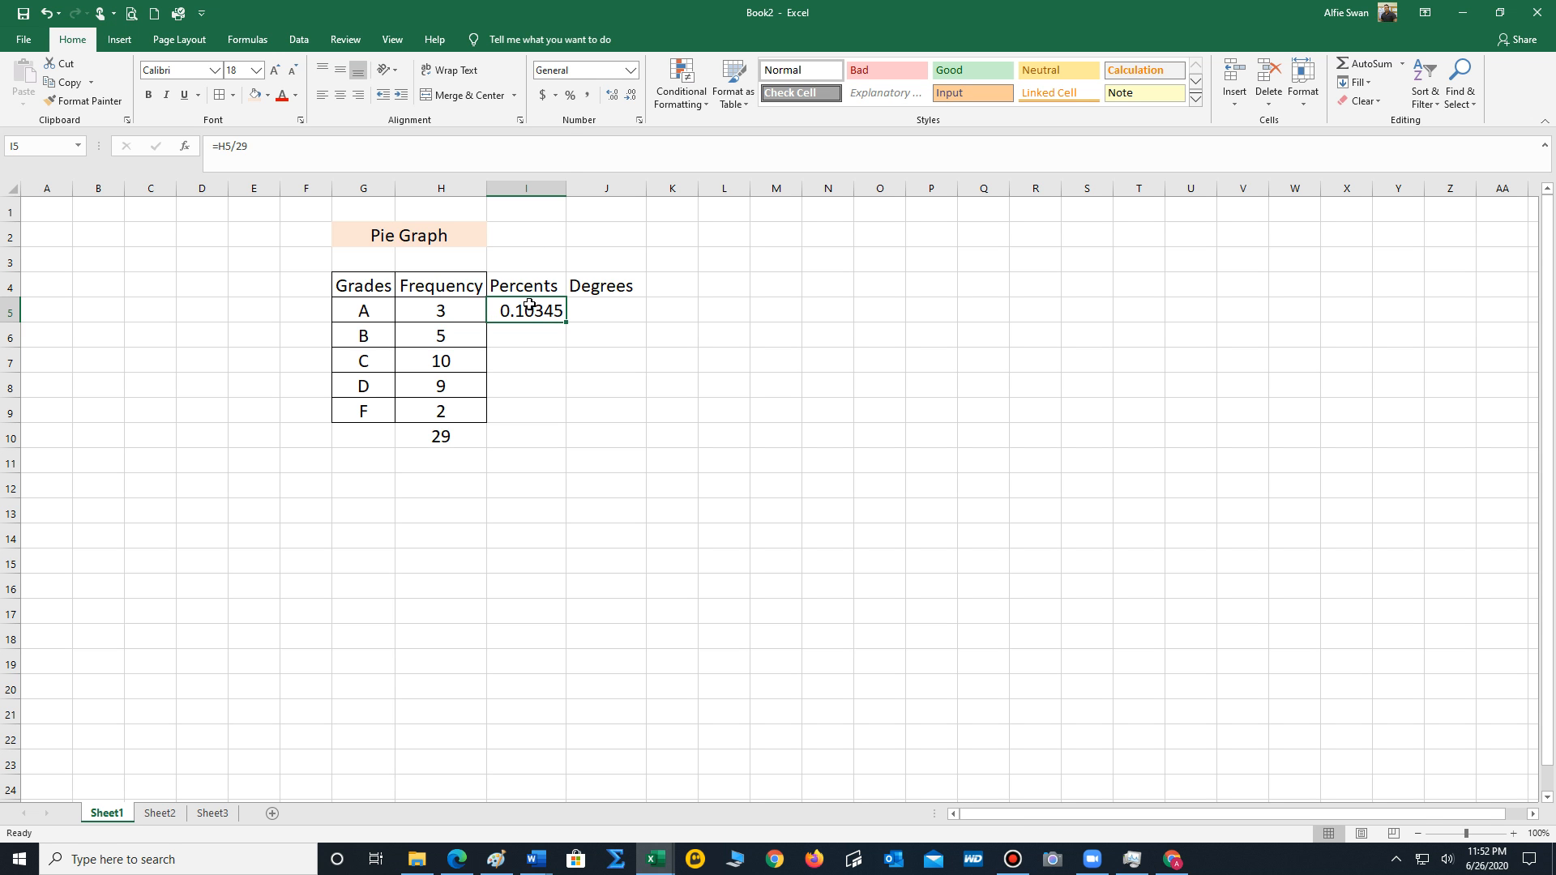
pyautogui.click(571, 98)
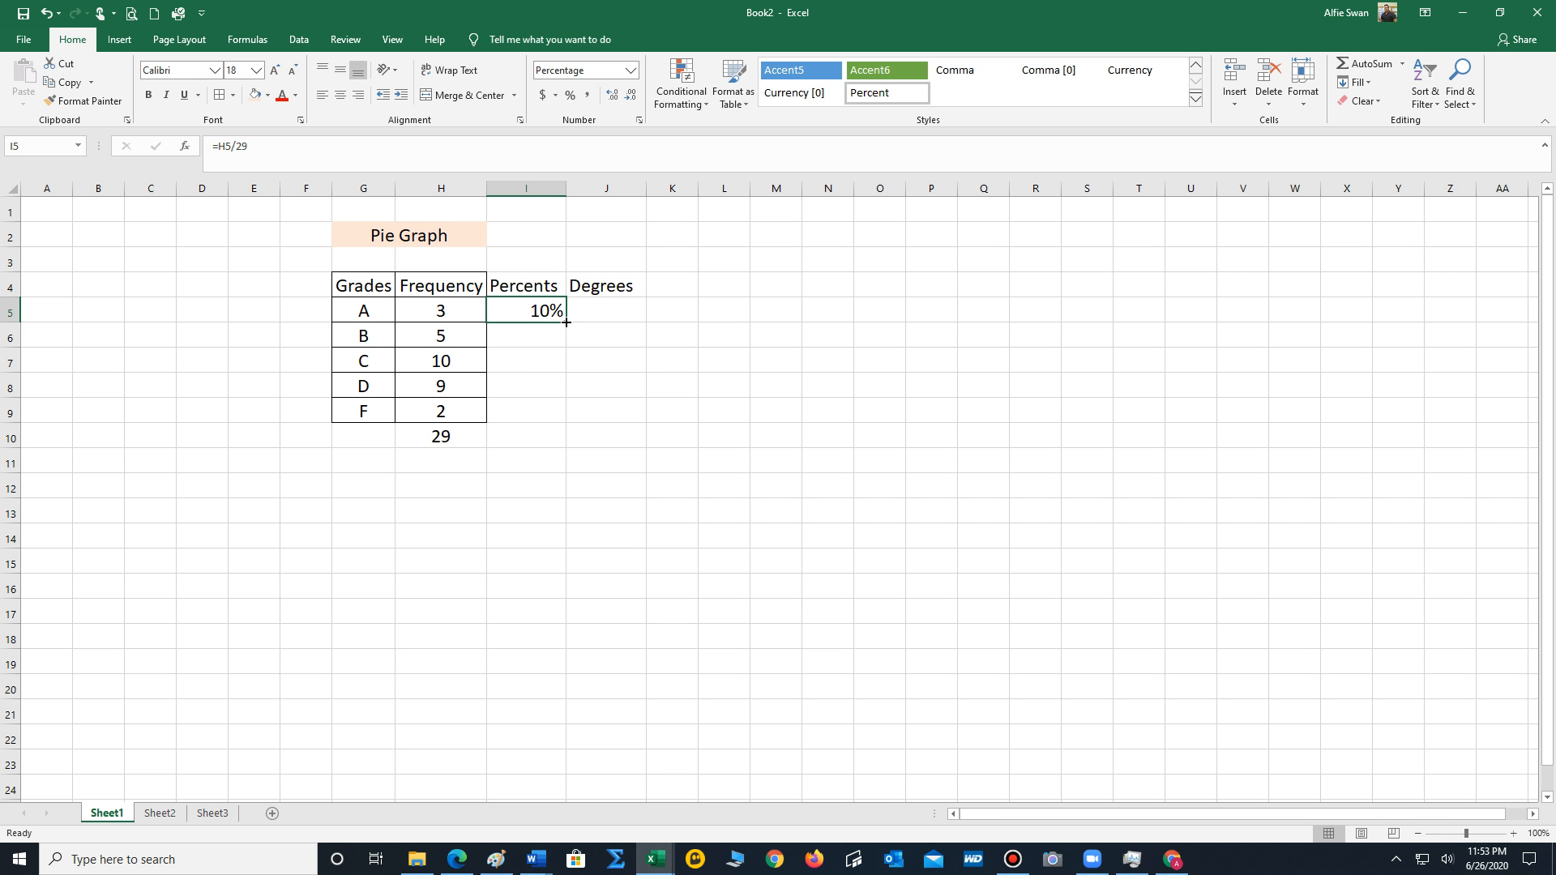
pyautogui.moveTo(566, 322); pyautogui.dragTo(566, 322)
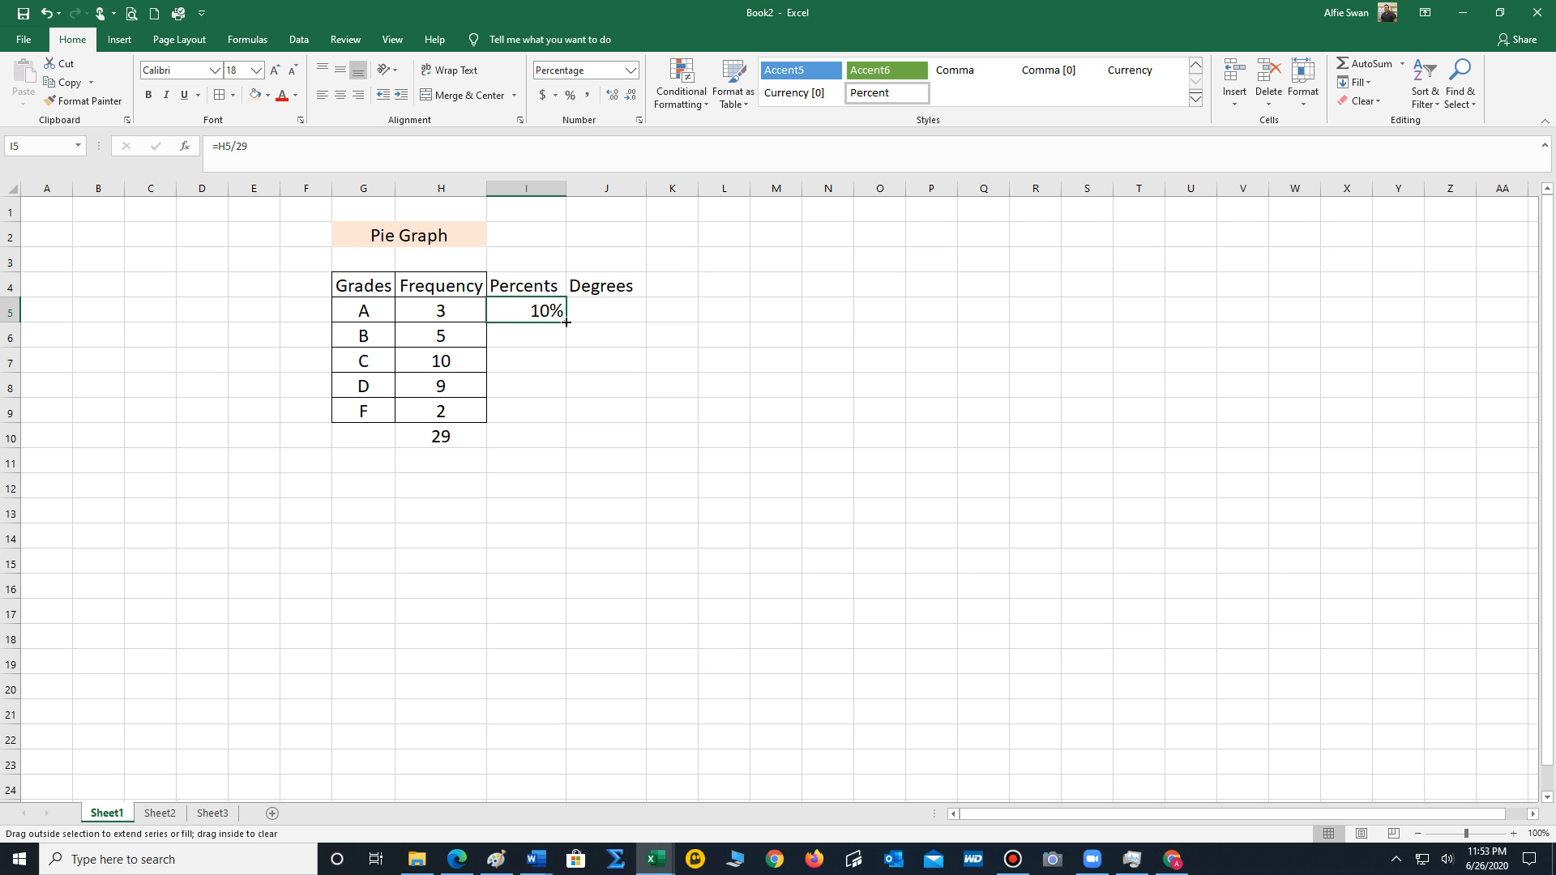
pyautogui.moveTo(566, 323); pyautogui.dragTo(566, 420)
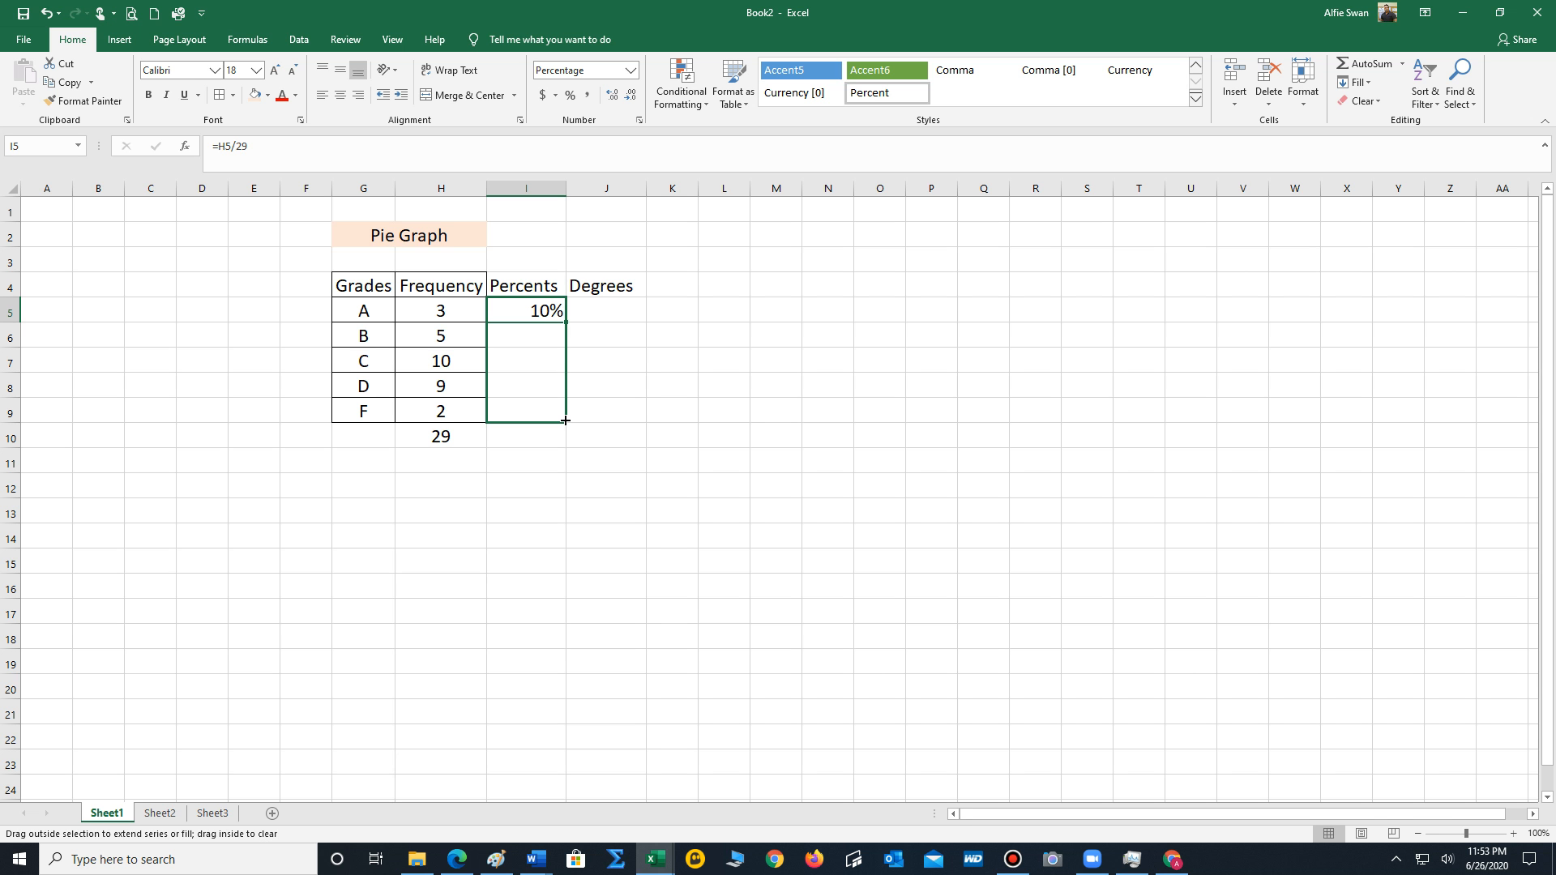
pyautogui.moveTo(566, 421); pyautogui.dragTo(566, 421)
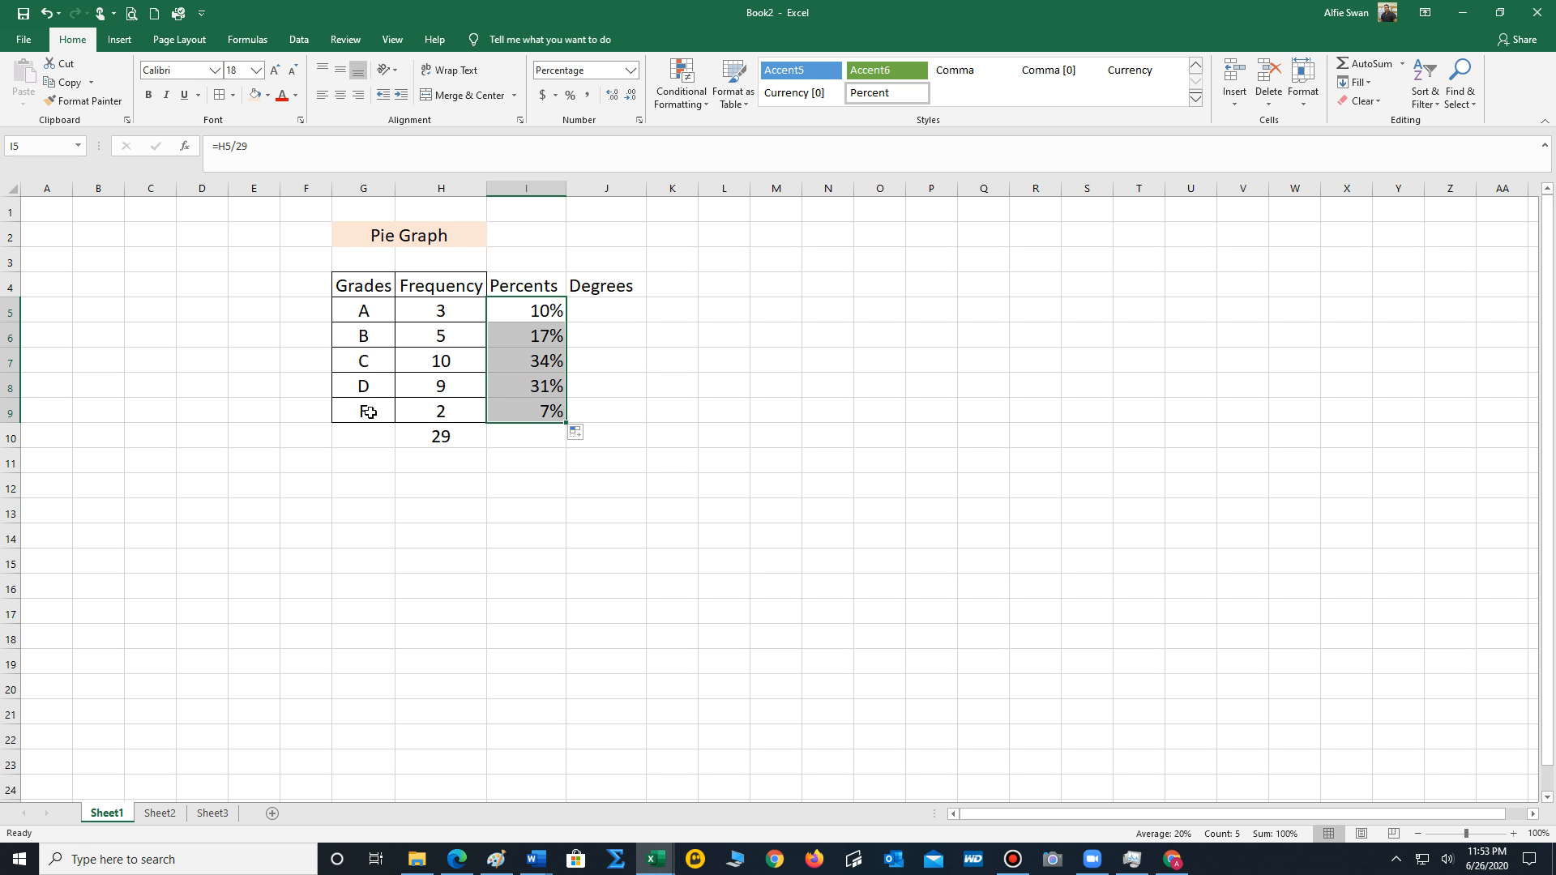
# Enter the formula =I5*360 in cell J5 to convert grade A's percentage to degrees.
pyautogui.click(598, 311)
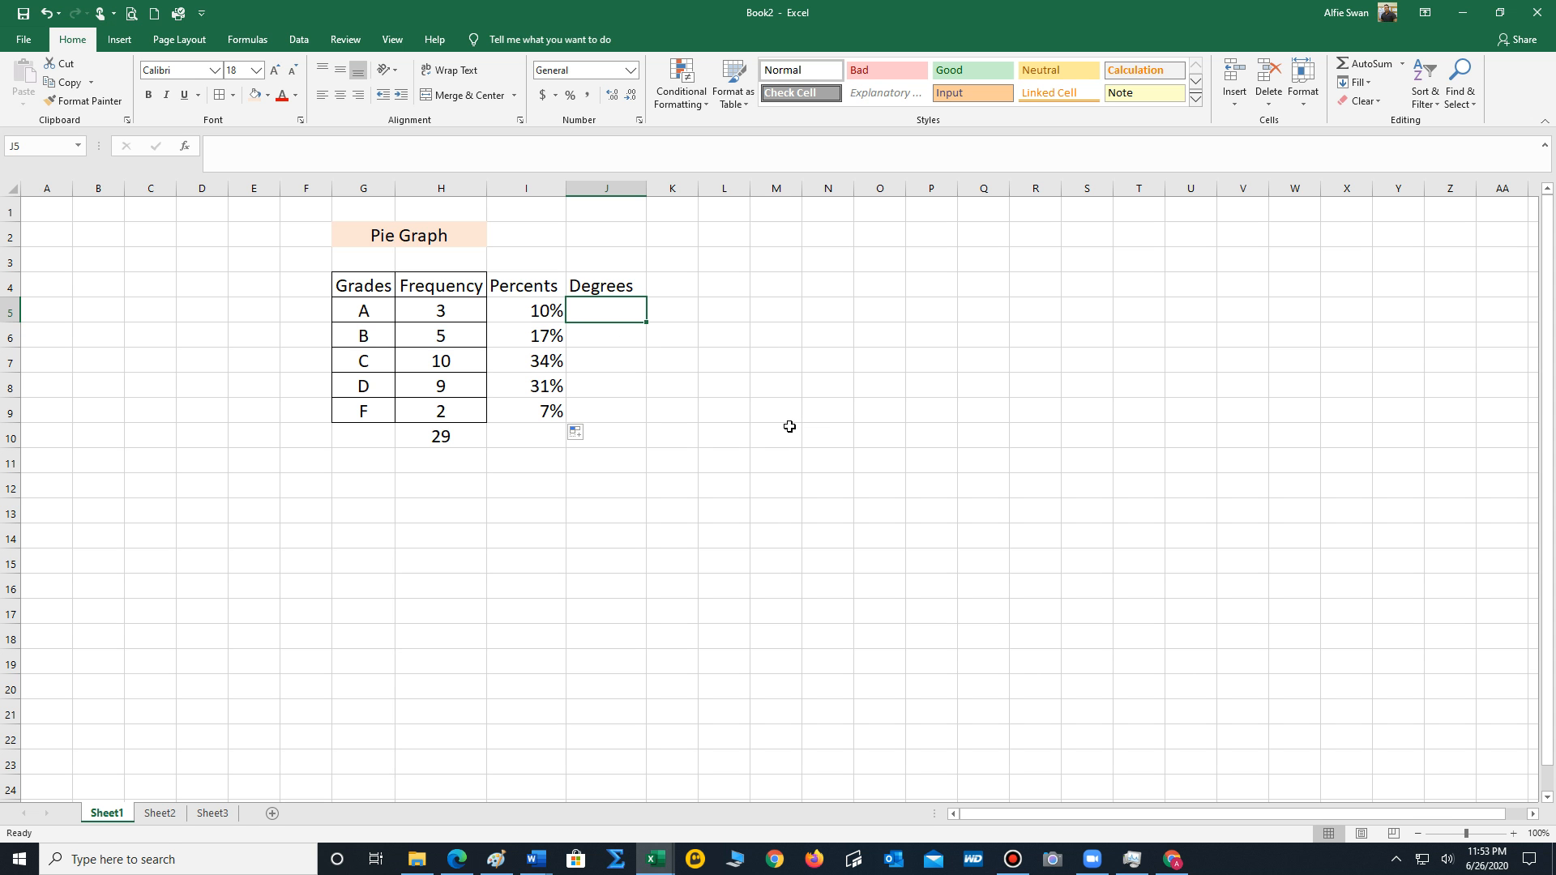
pyautogui.write('=')
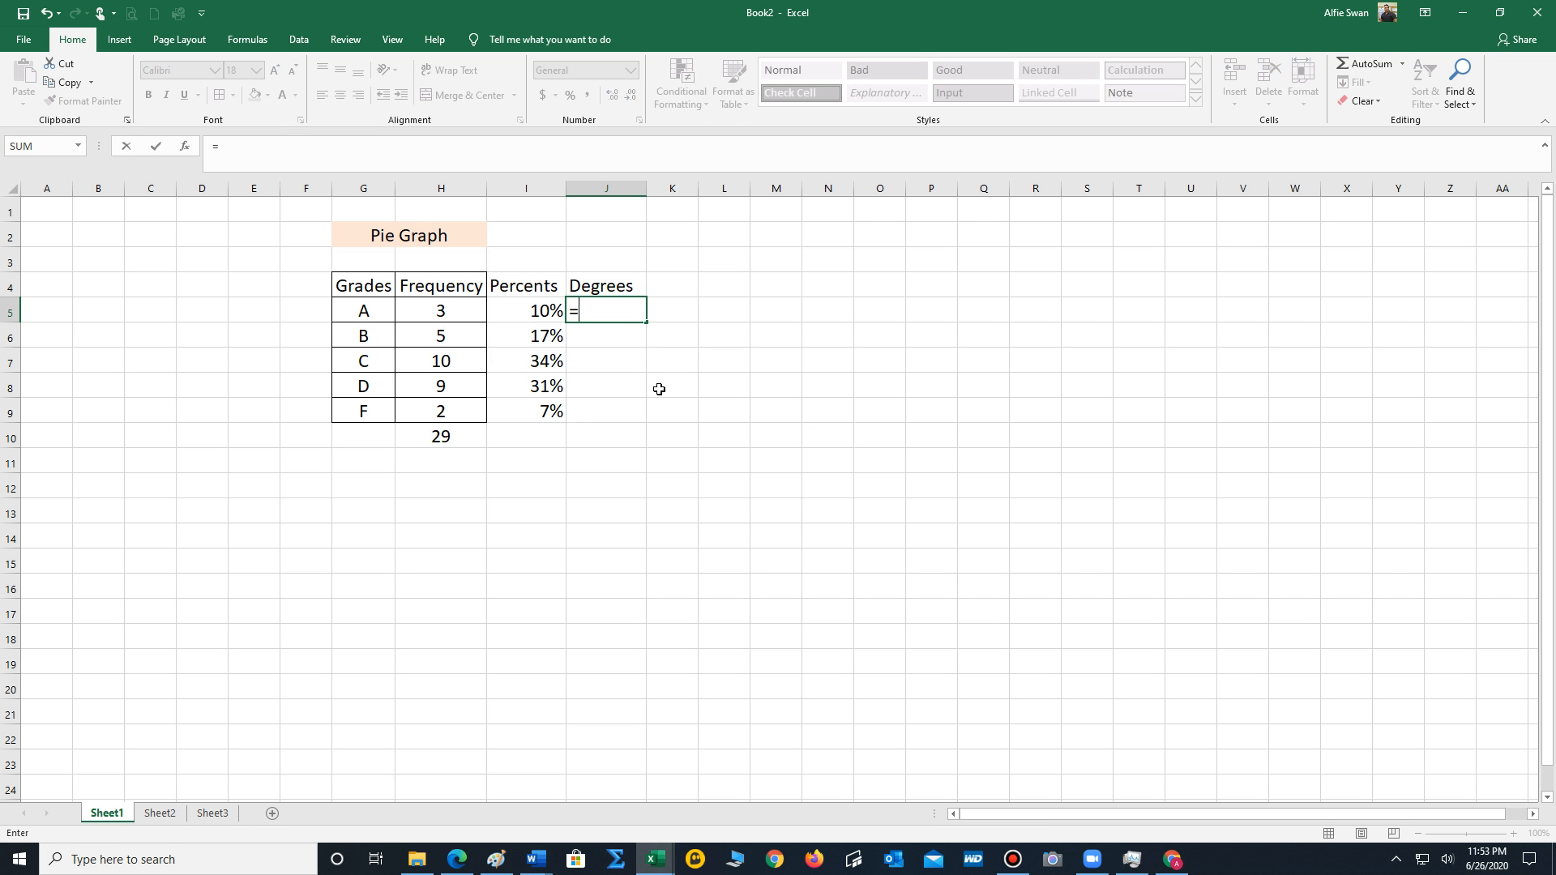
pyautogui.click(537, 311)
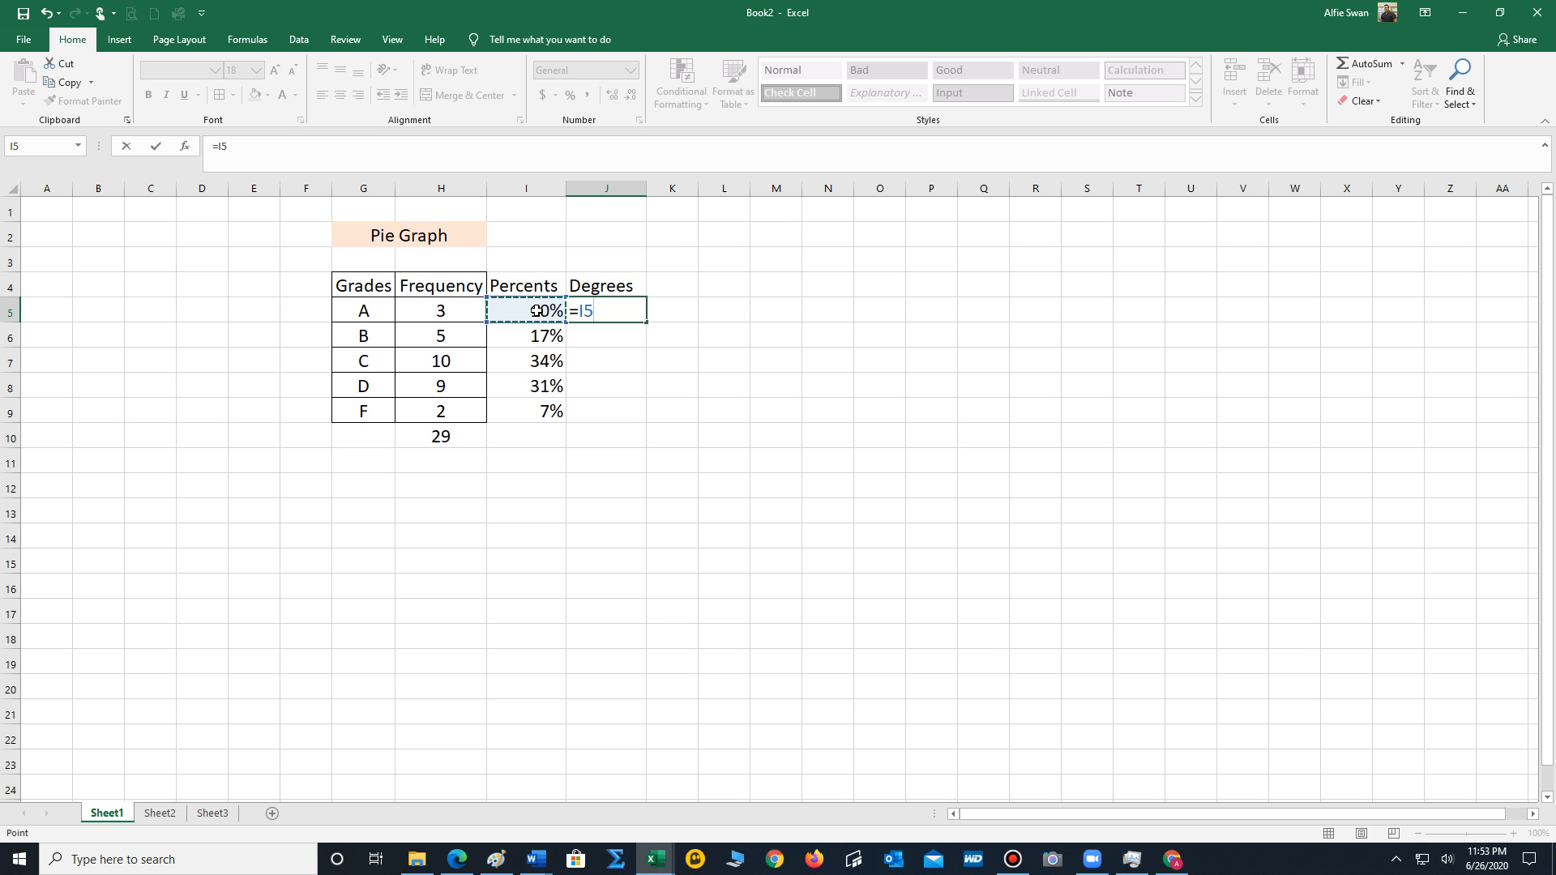
pyautogui.write('*360')
pyautogui.press('Return')
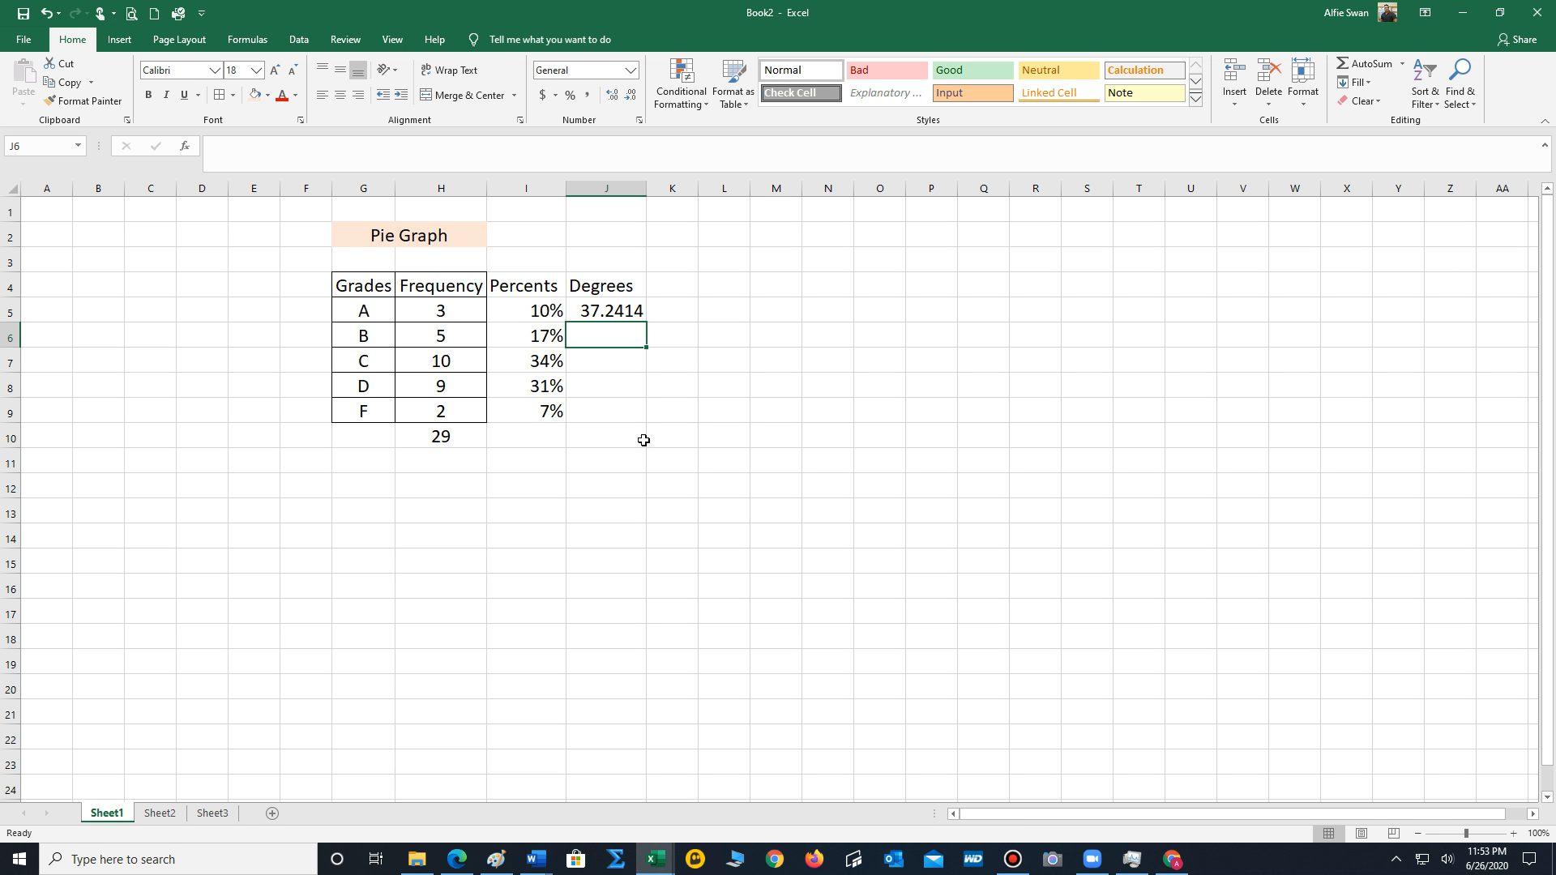
# Reduce J5 to zero decimal places and fill its formula down through J9.
pyautogui.click(620, 306)
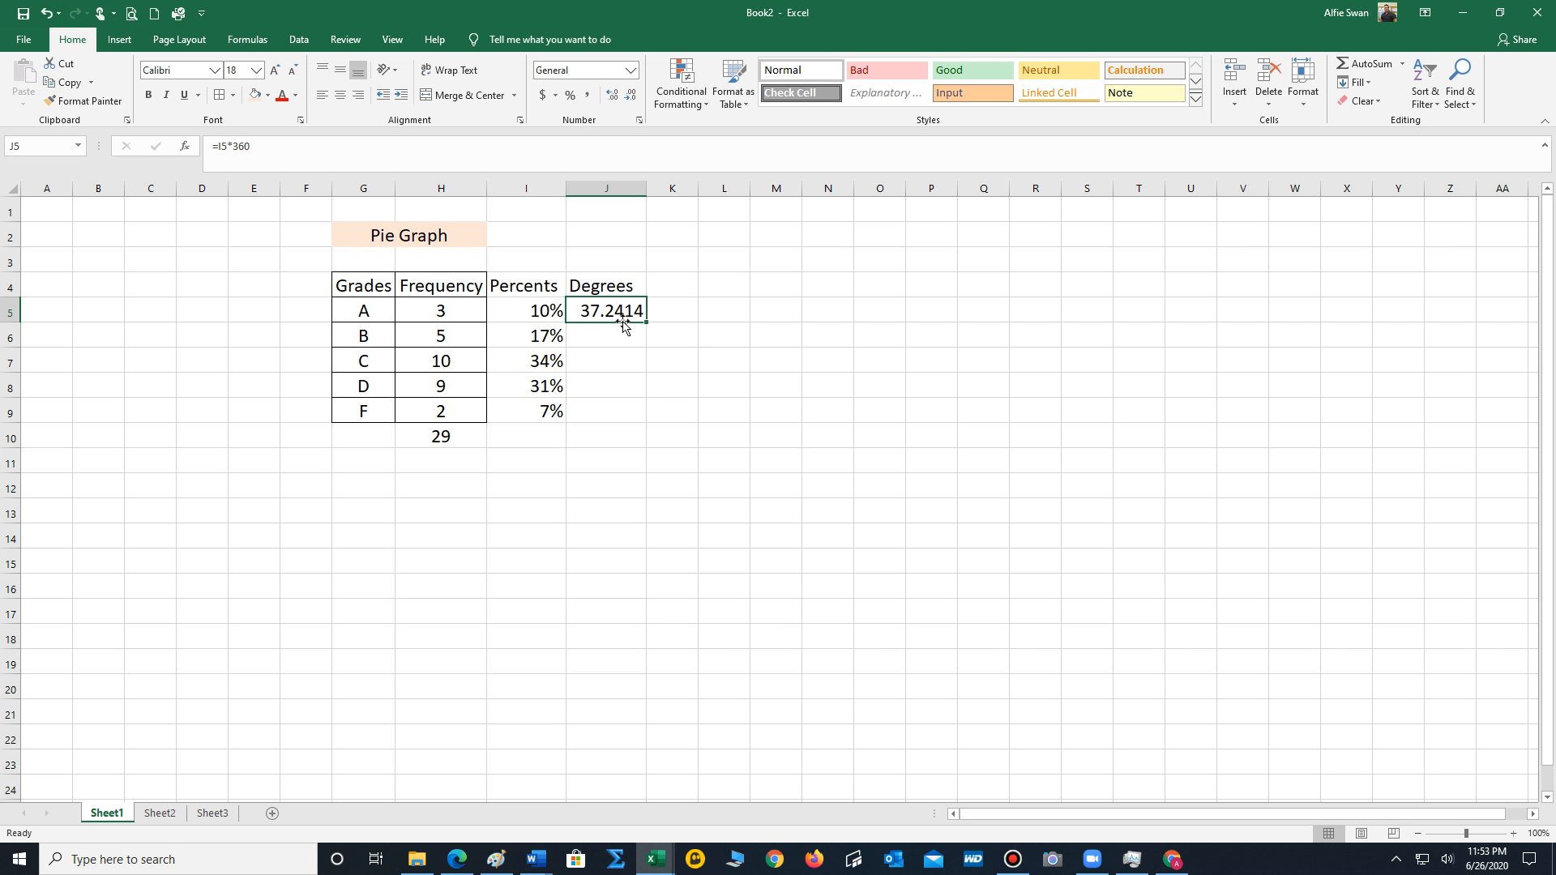
pyautogui.click(630, 96)
pyautogui.click(631, 95)
pyautogui.click(630, 96)
pyautogui.click(631, 96)
pyautogui.doubleClick(645, 324)
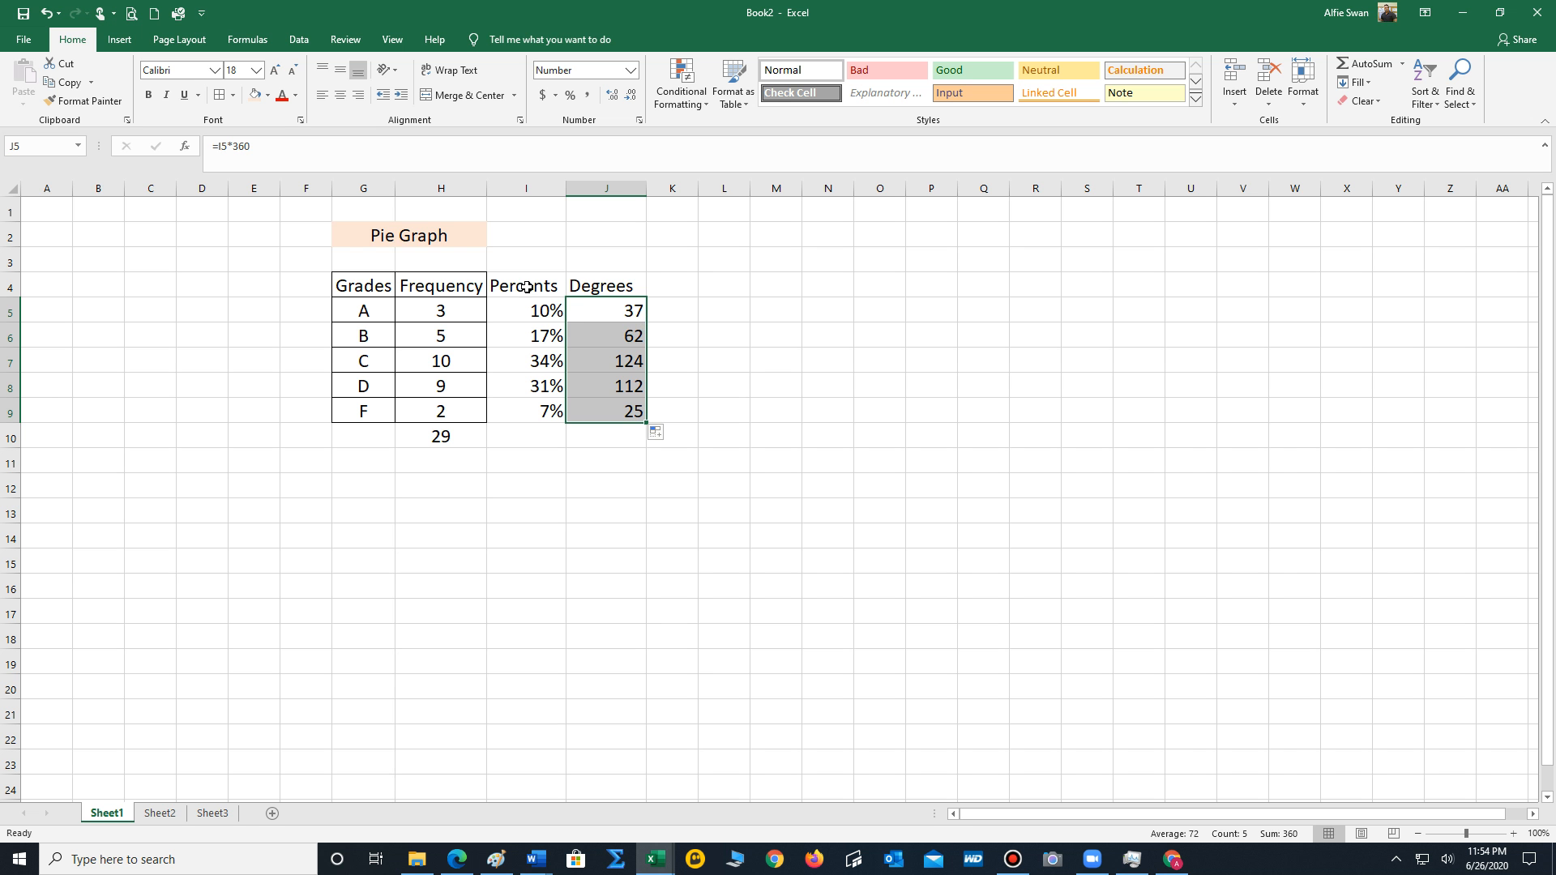
# Apply all borders to the Percents and Degrees columns, I4:J9.
pyautogui.moveTo(528, 287); pyautogui.dragTo(608, 409)
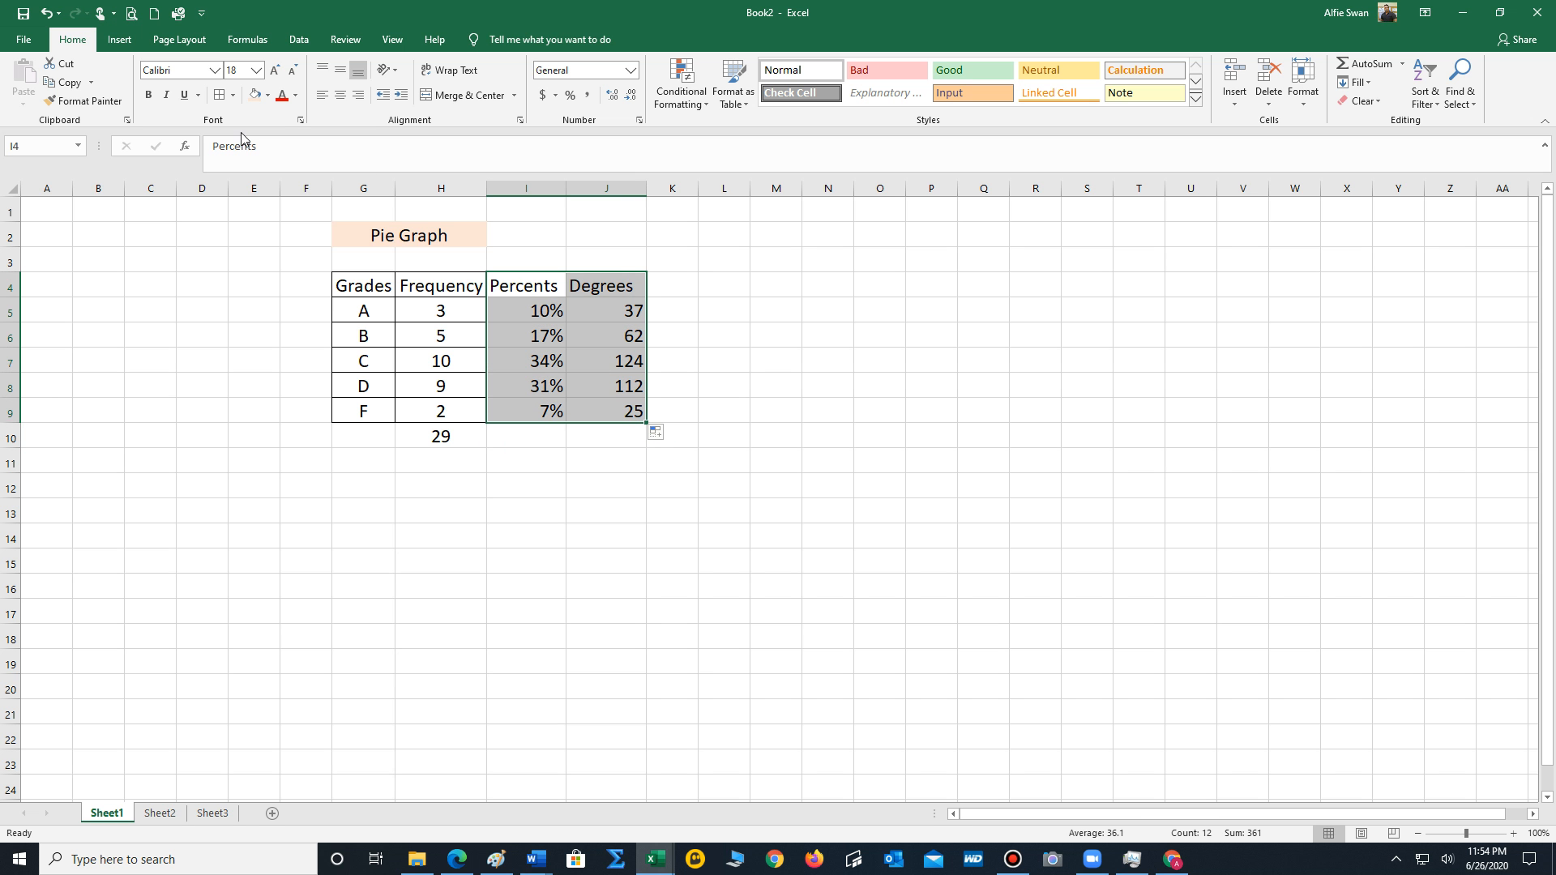
pyautogui.click(221, 94)
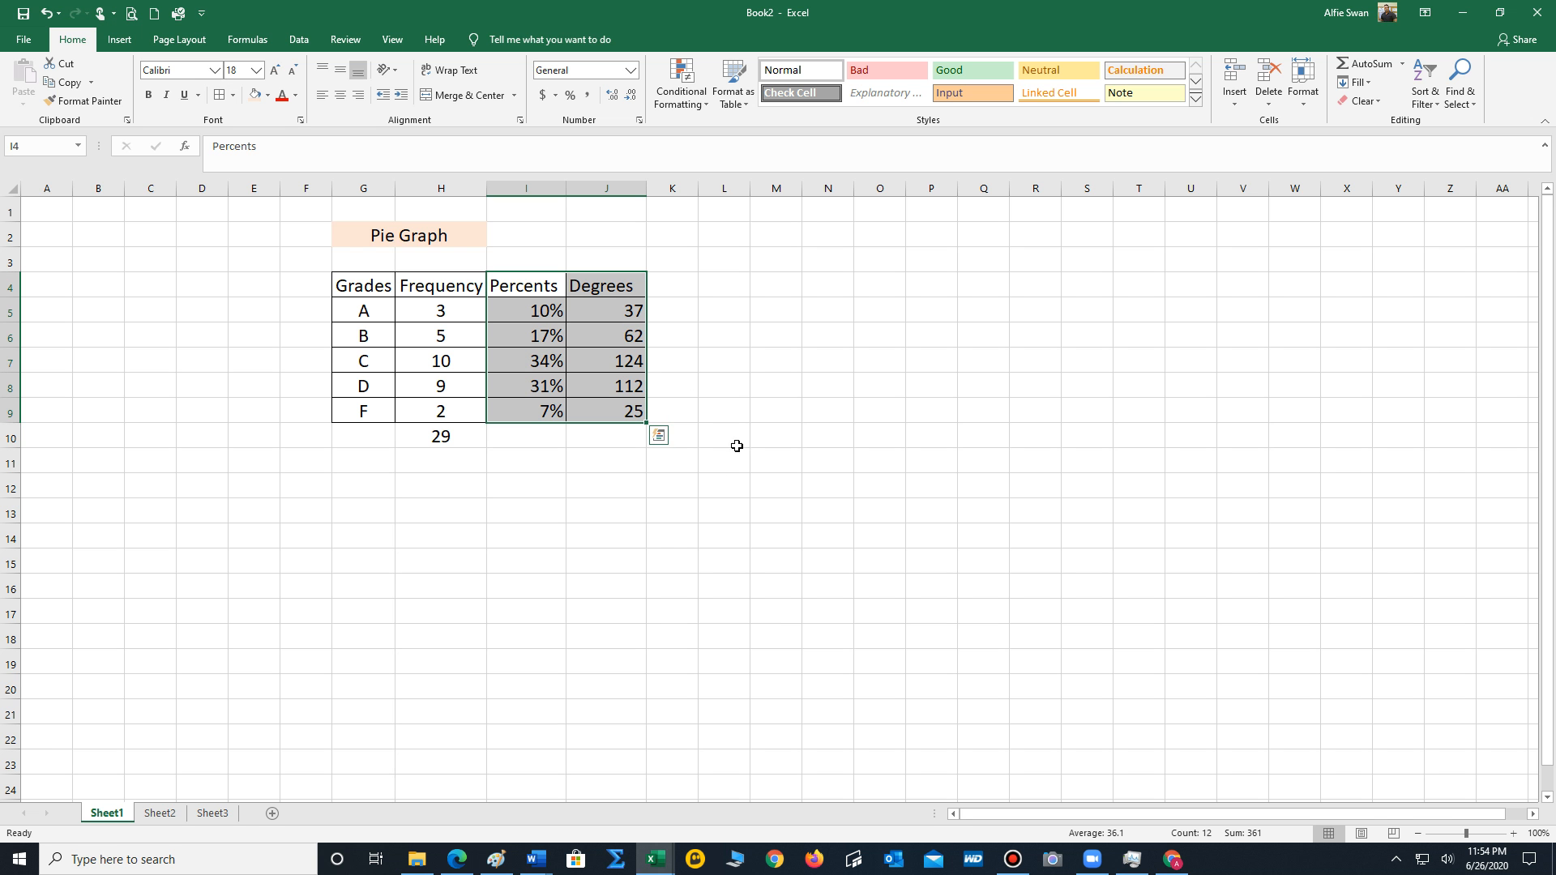
pyautogui.click(554, 545)
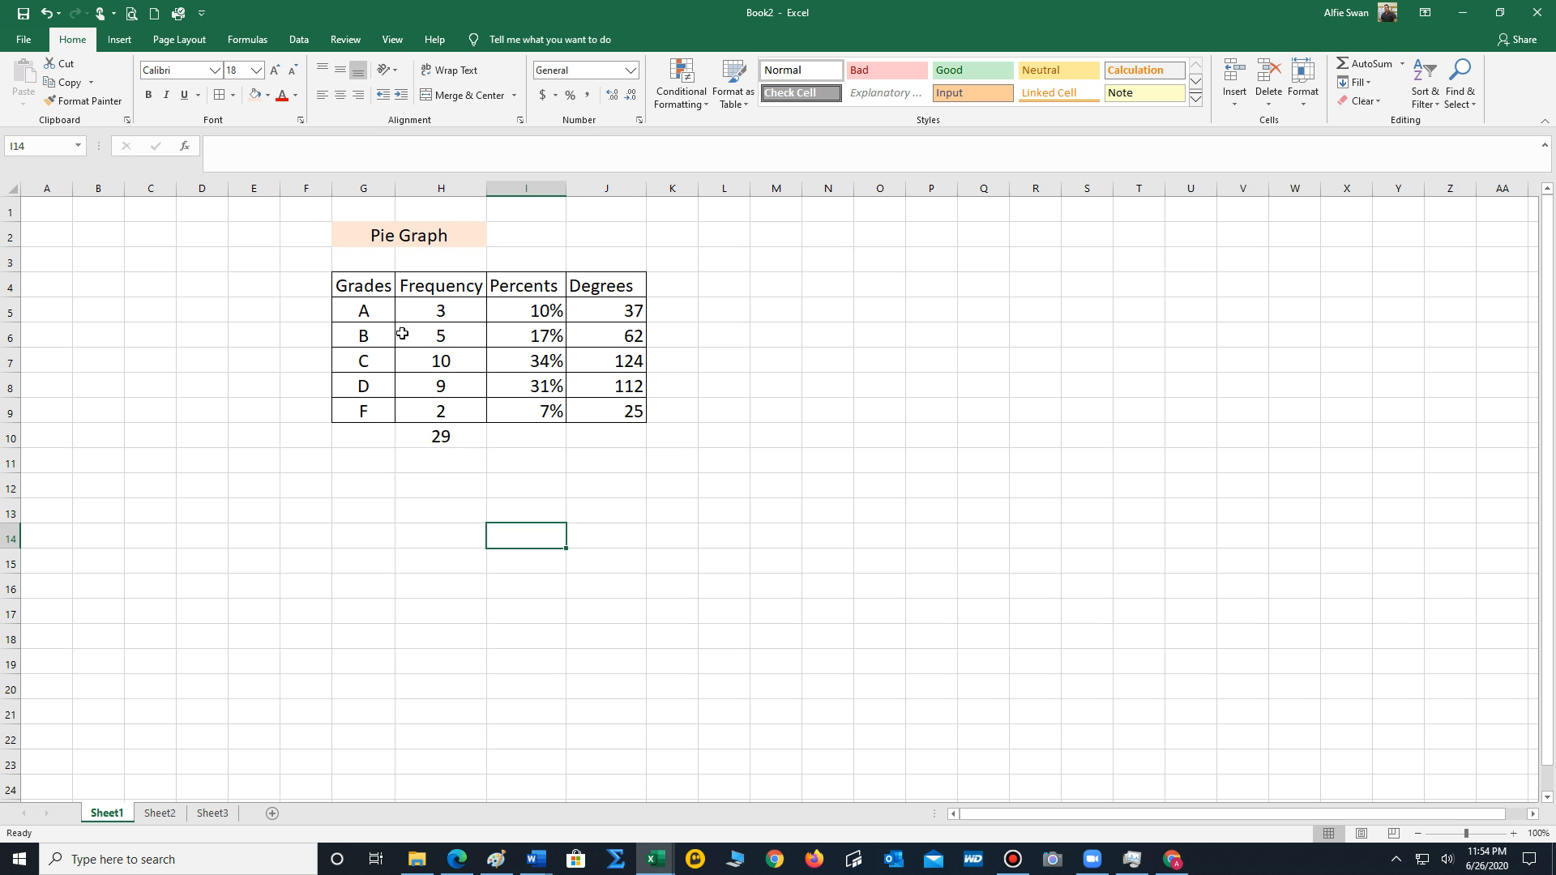
# Insert a 2-D pie chart from the grades and frequencies in G5:H9.
pyautogui.click(362, 308)
pyautogui.moveTo(362, 307); pyautogui.dragTo(474, 424)
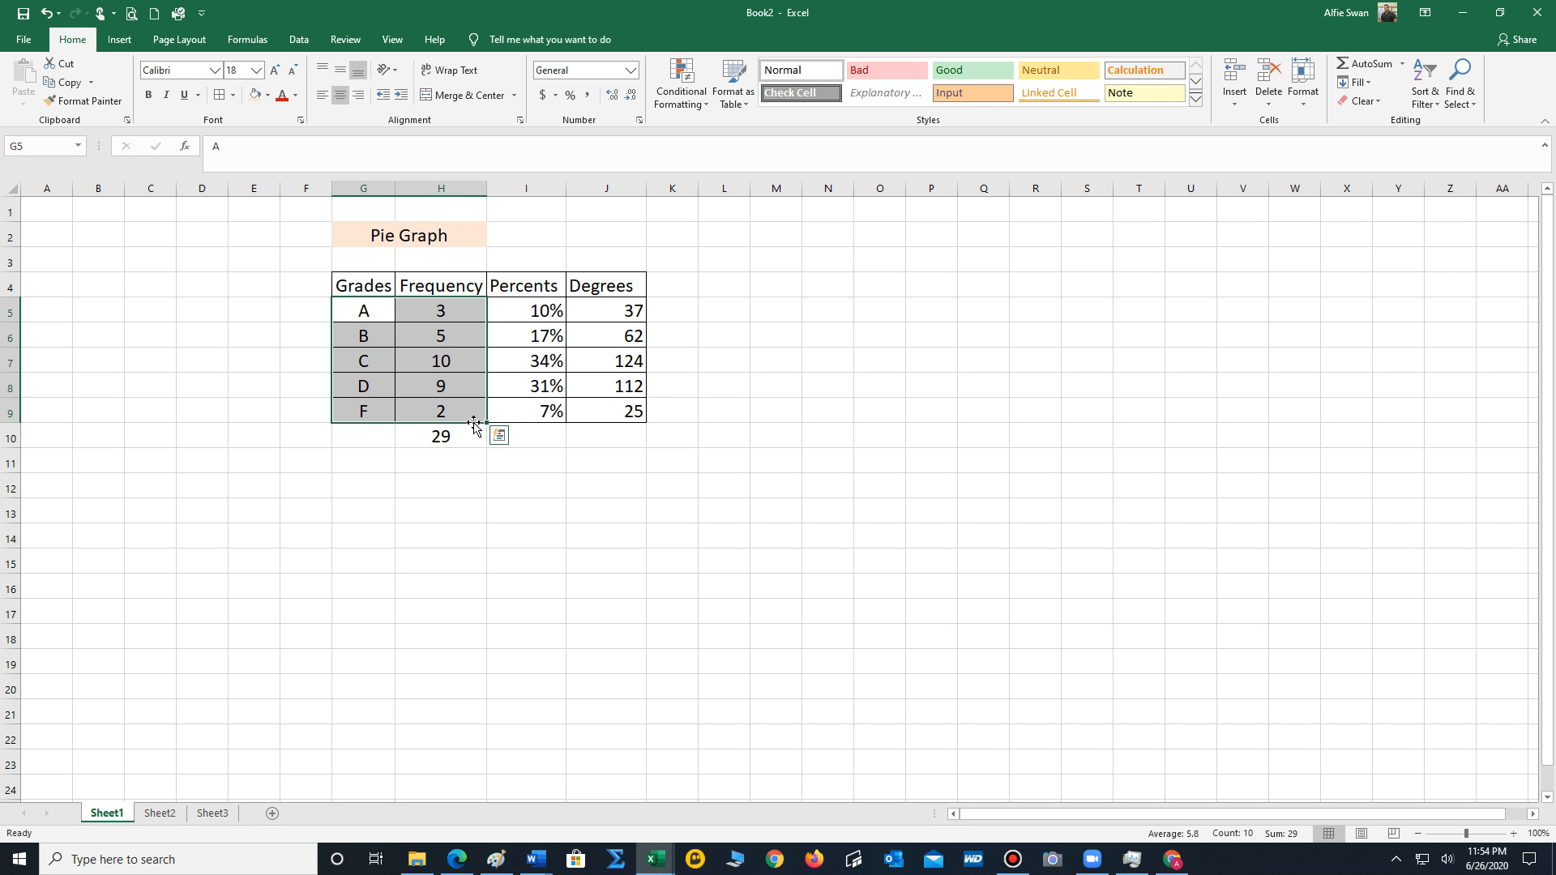
pyautogui.click(120, 40)
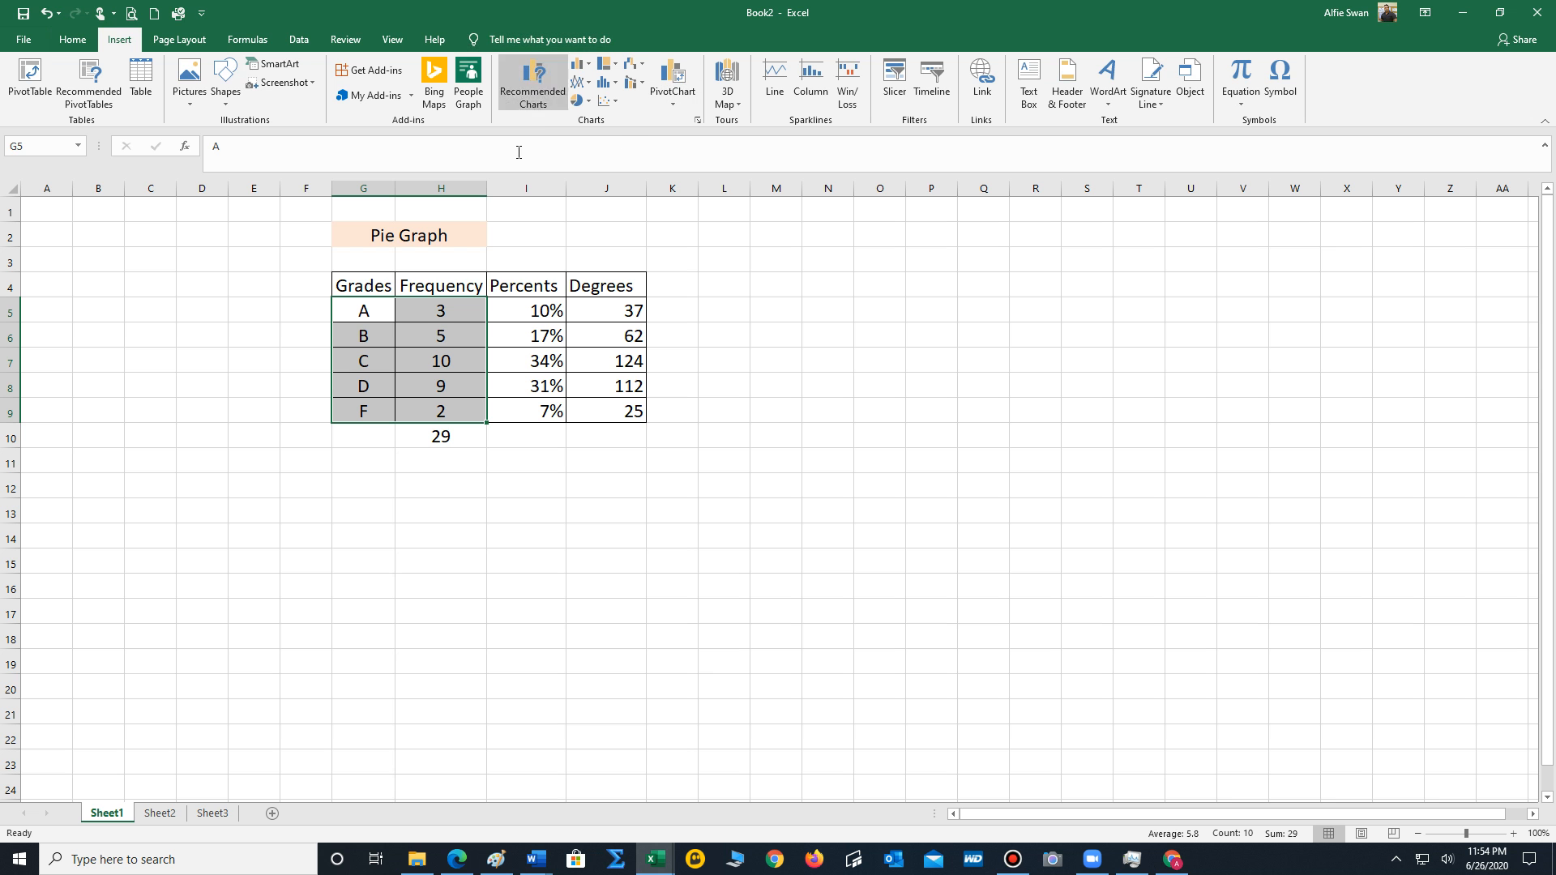
pyautogui.click(578, 103)
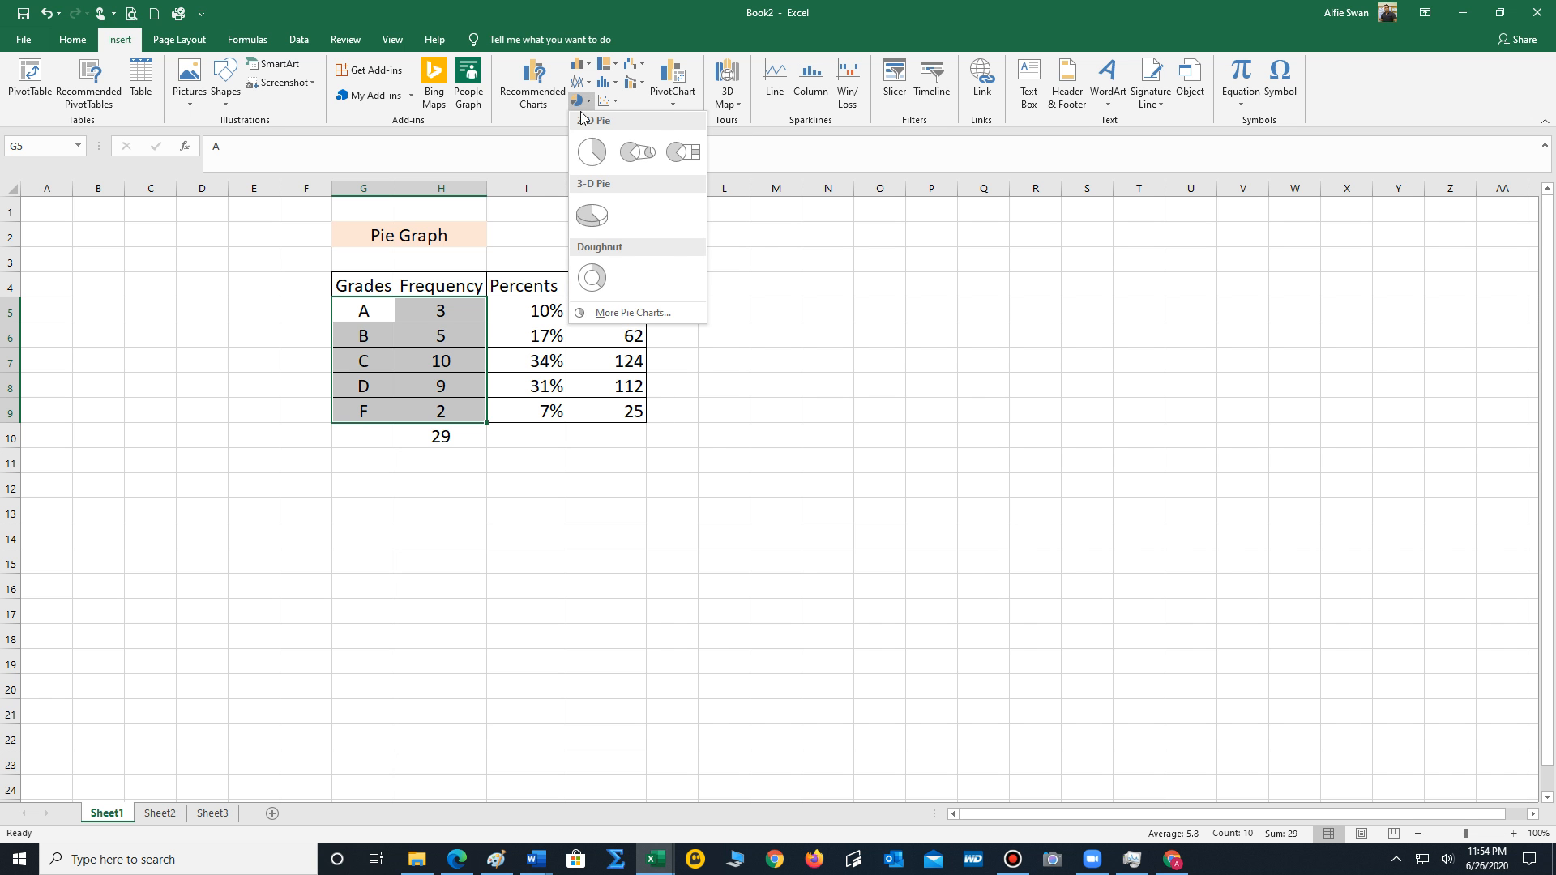
pyautogui.click(592, 153)
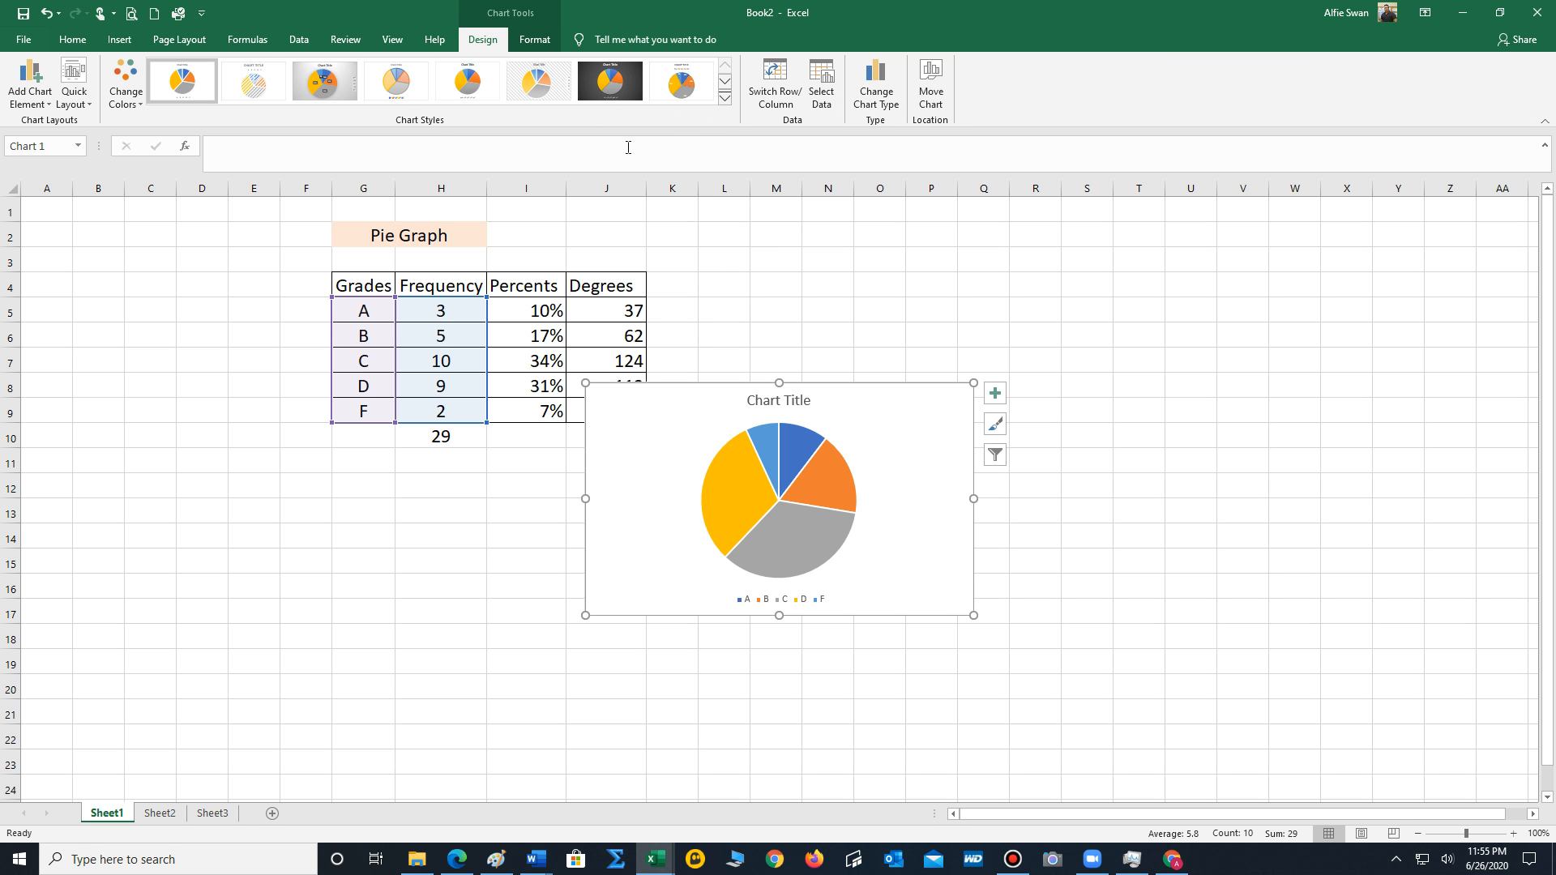
# Apply the chart style with a legend below the title and percentages inside the slices, and set the chart title to GRADES.
pyautogui.click(725, 99)
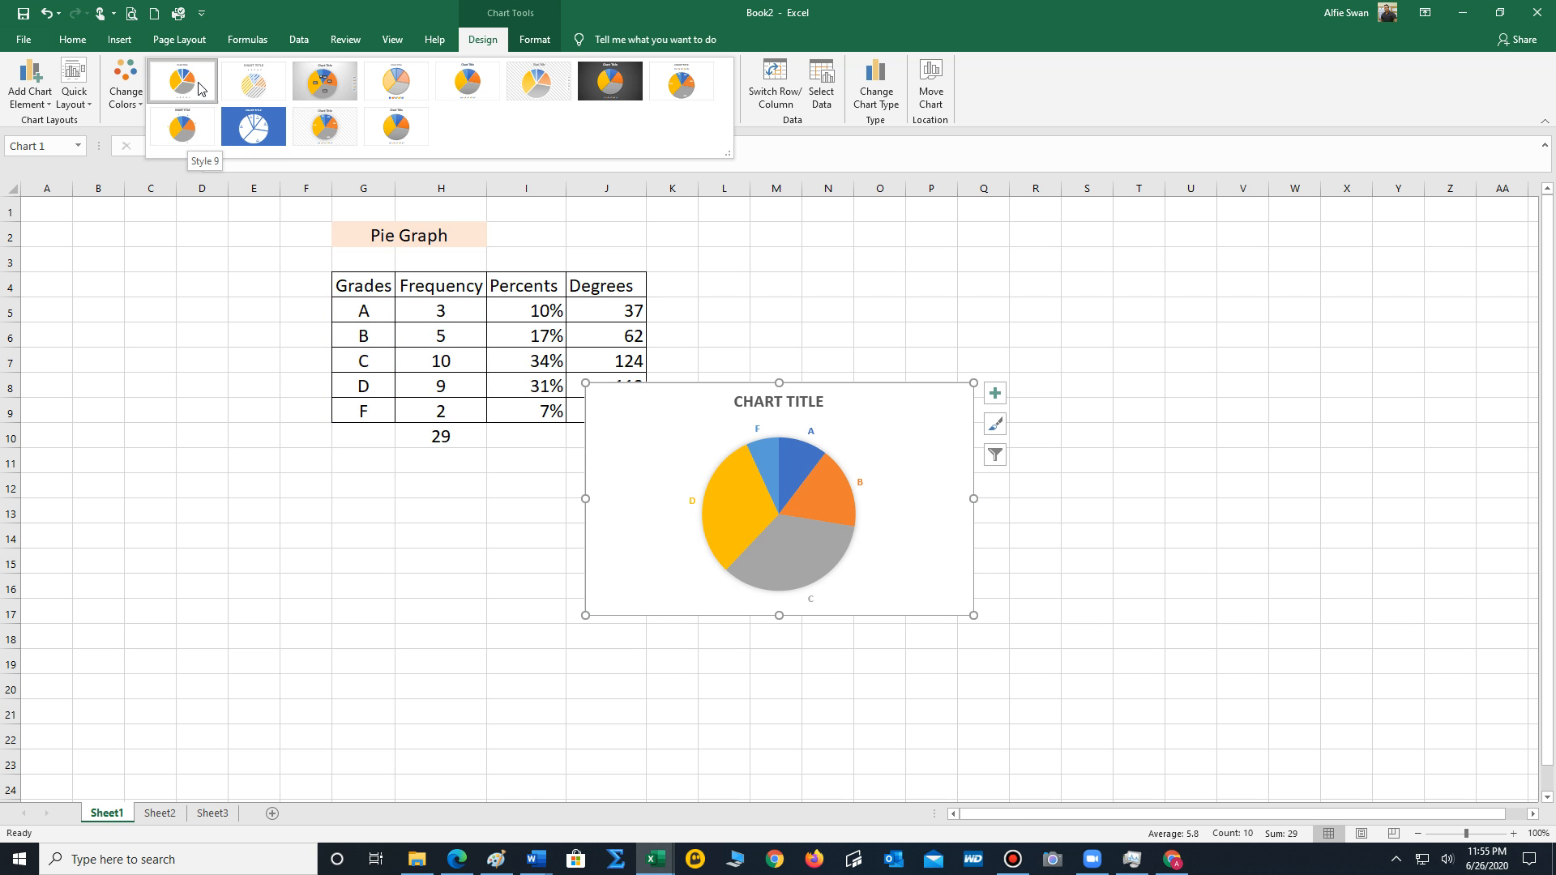
pyautogui.click(694, 98)
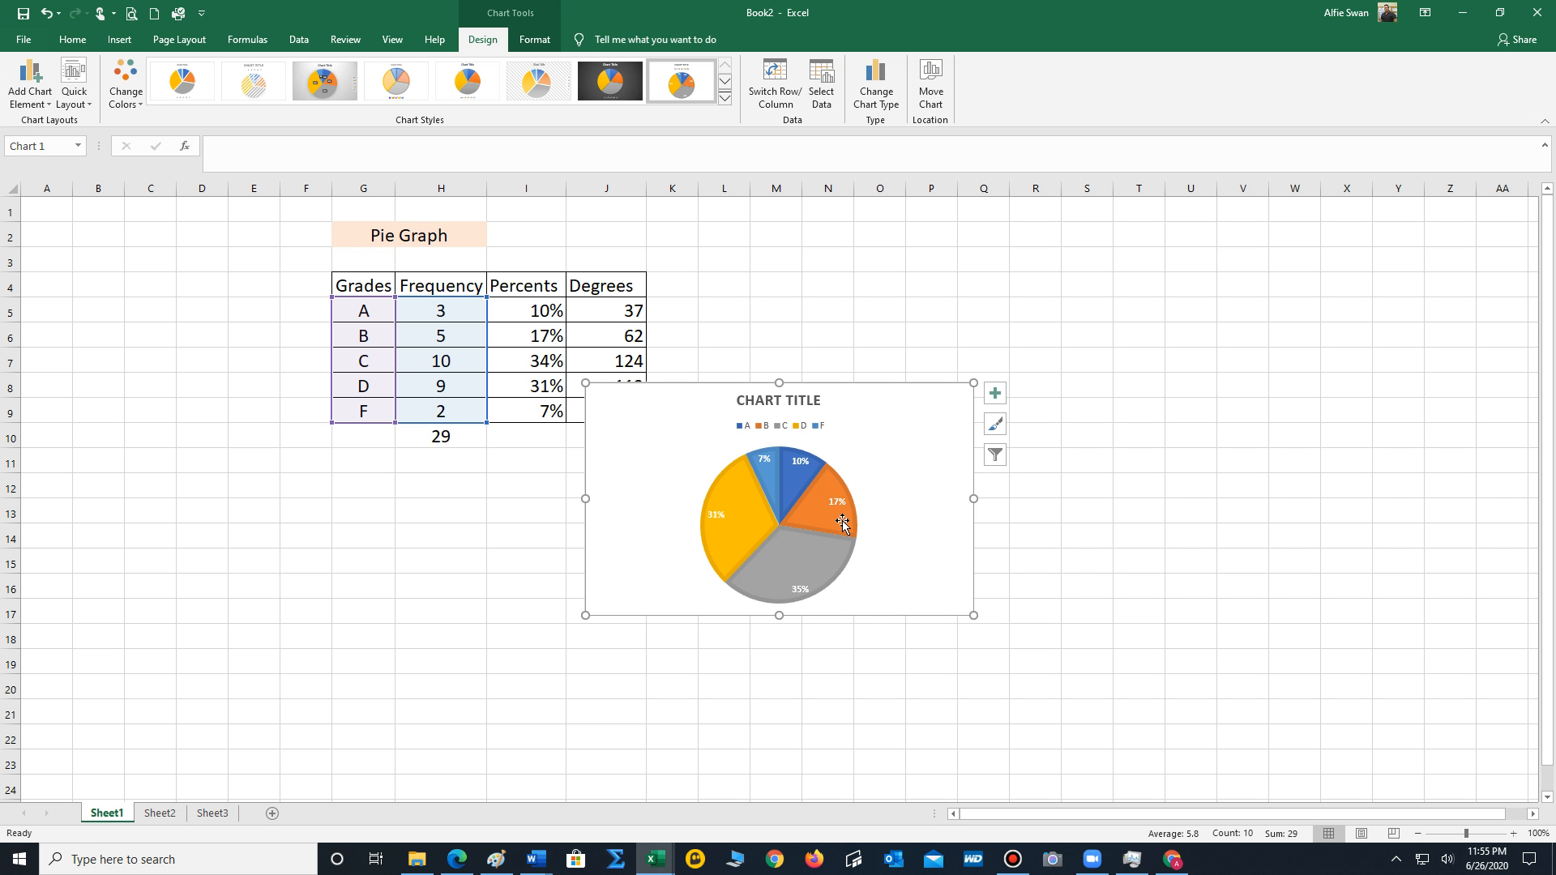
pyautogui.click(817, 401)
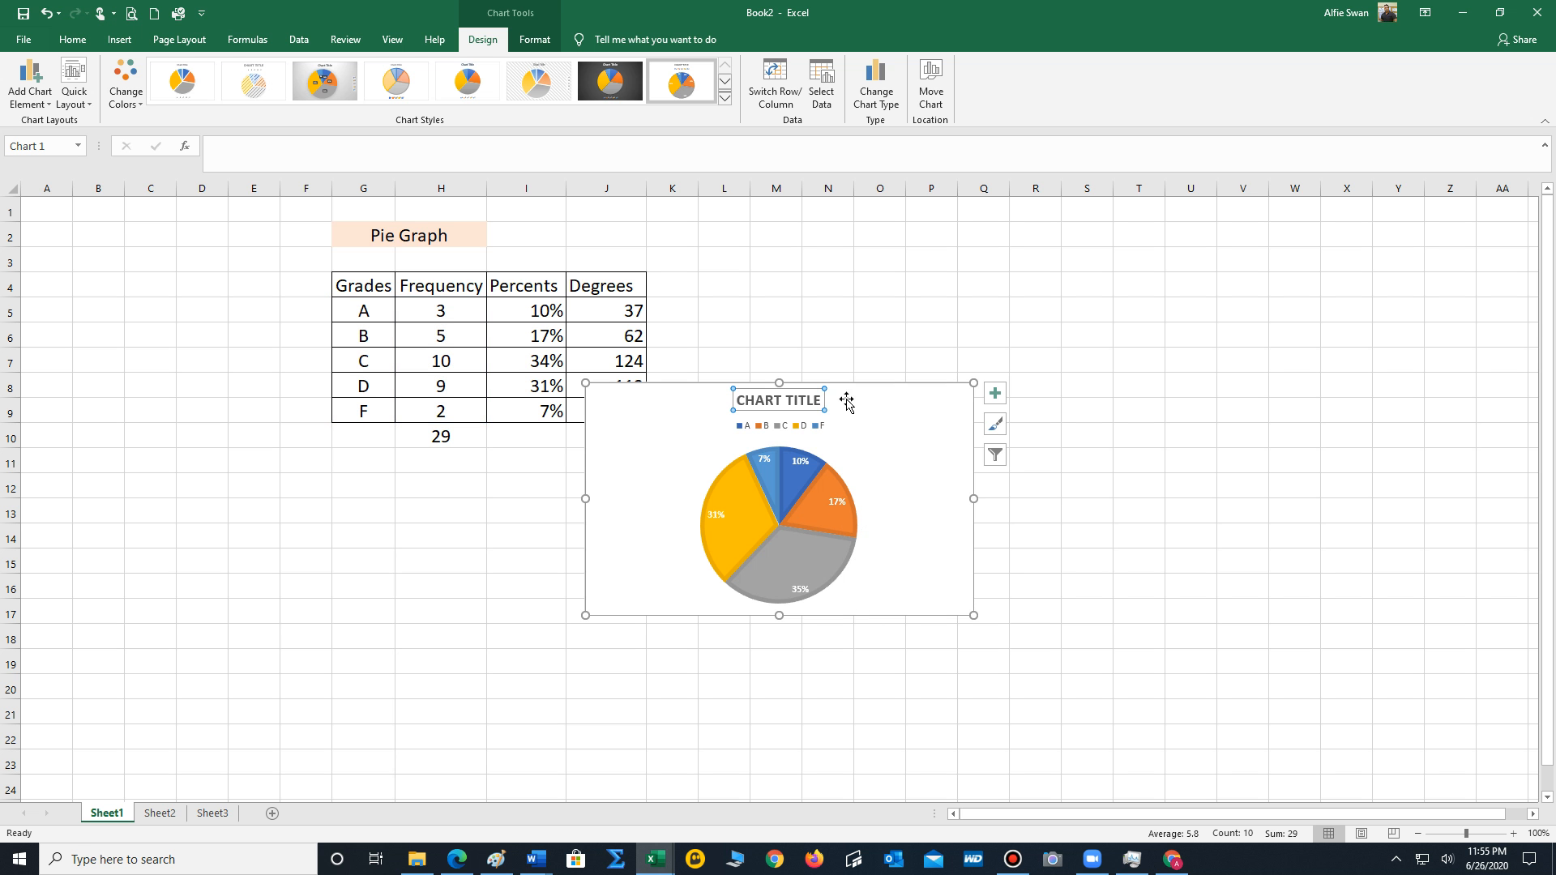
pyautogui.moveTo(821, 401); pyautogui.dragTo(735, 397)
pyautogui.write('GR')
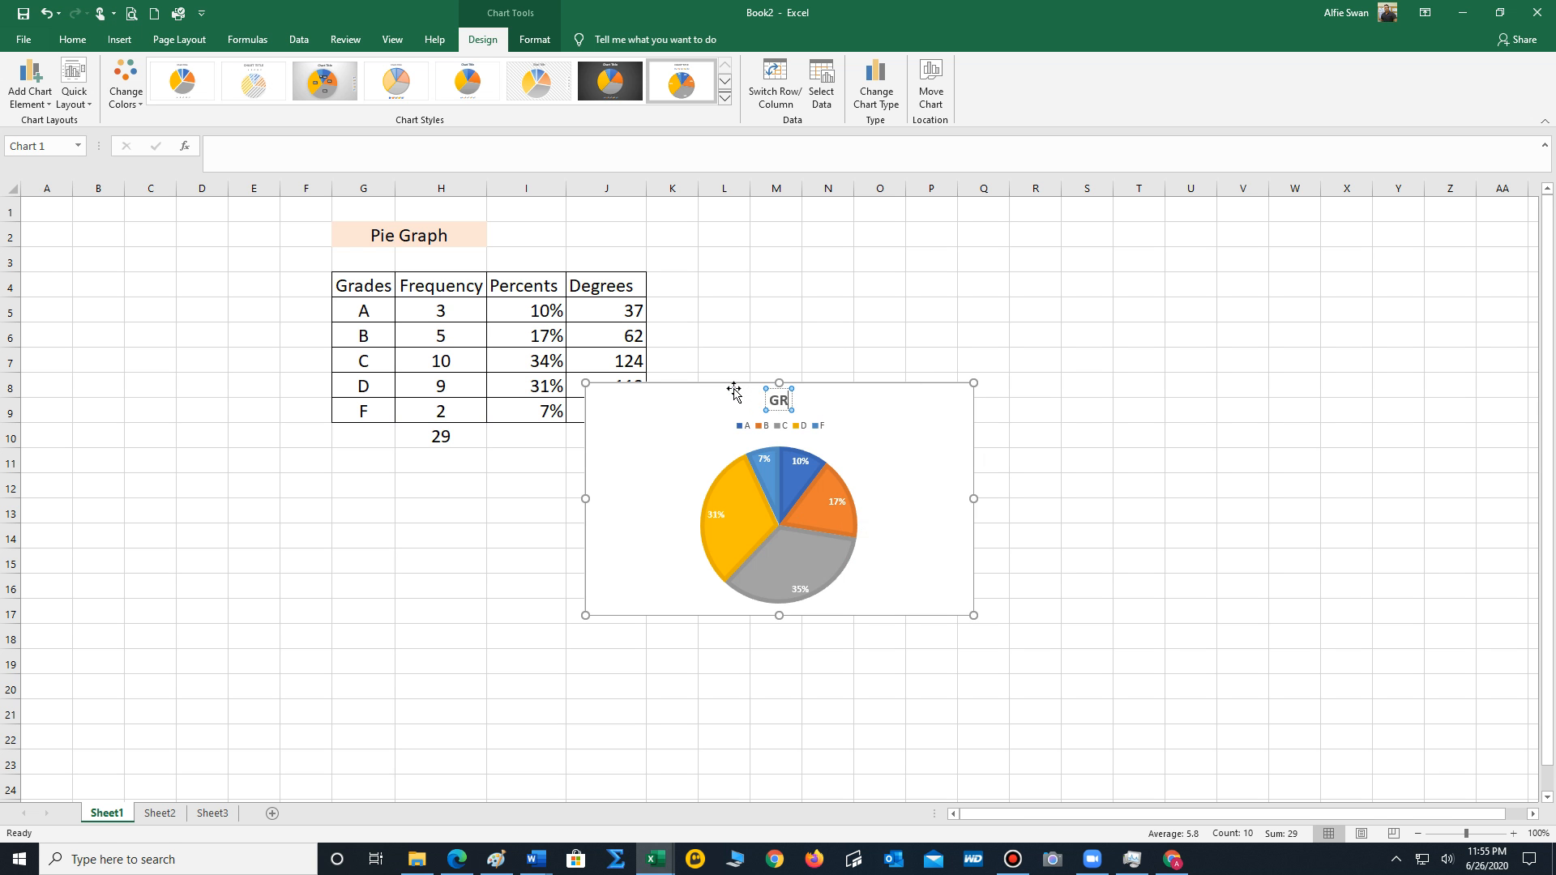
pyautogui.write('ADES')
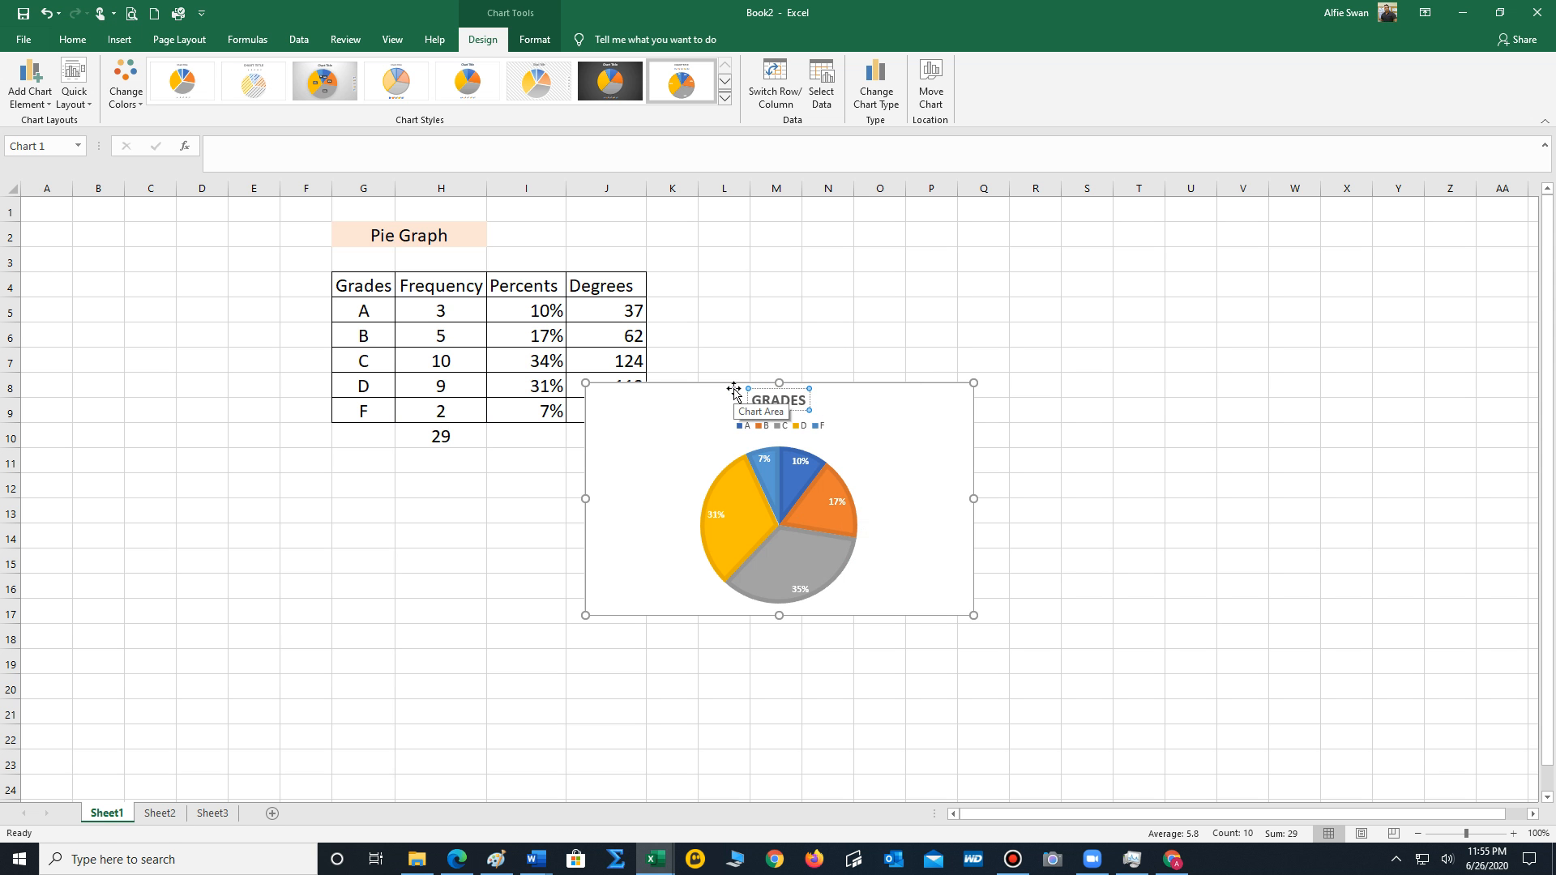
pyautogui.click(770, 293)
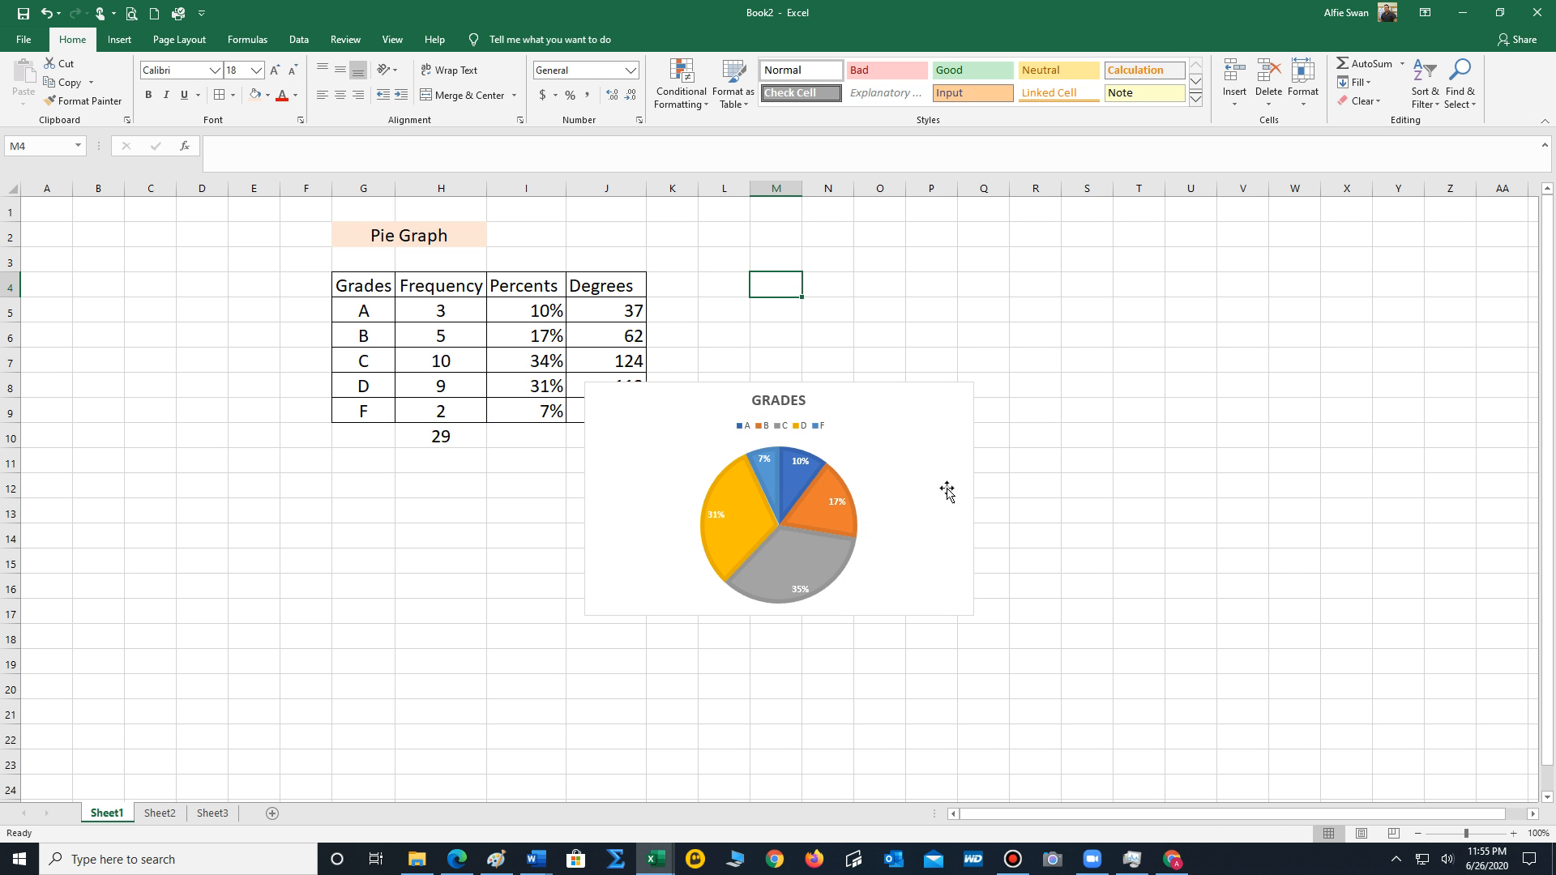
# Enlarge the GRADES pie chart and move it directly below the grade table.
pyautogui.click(938, 430)
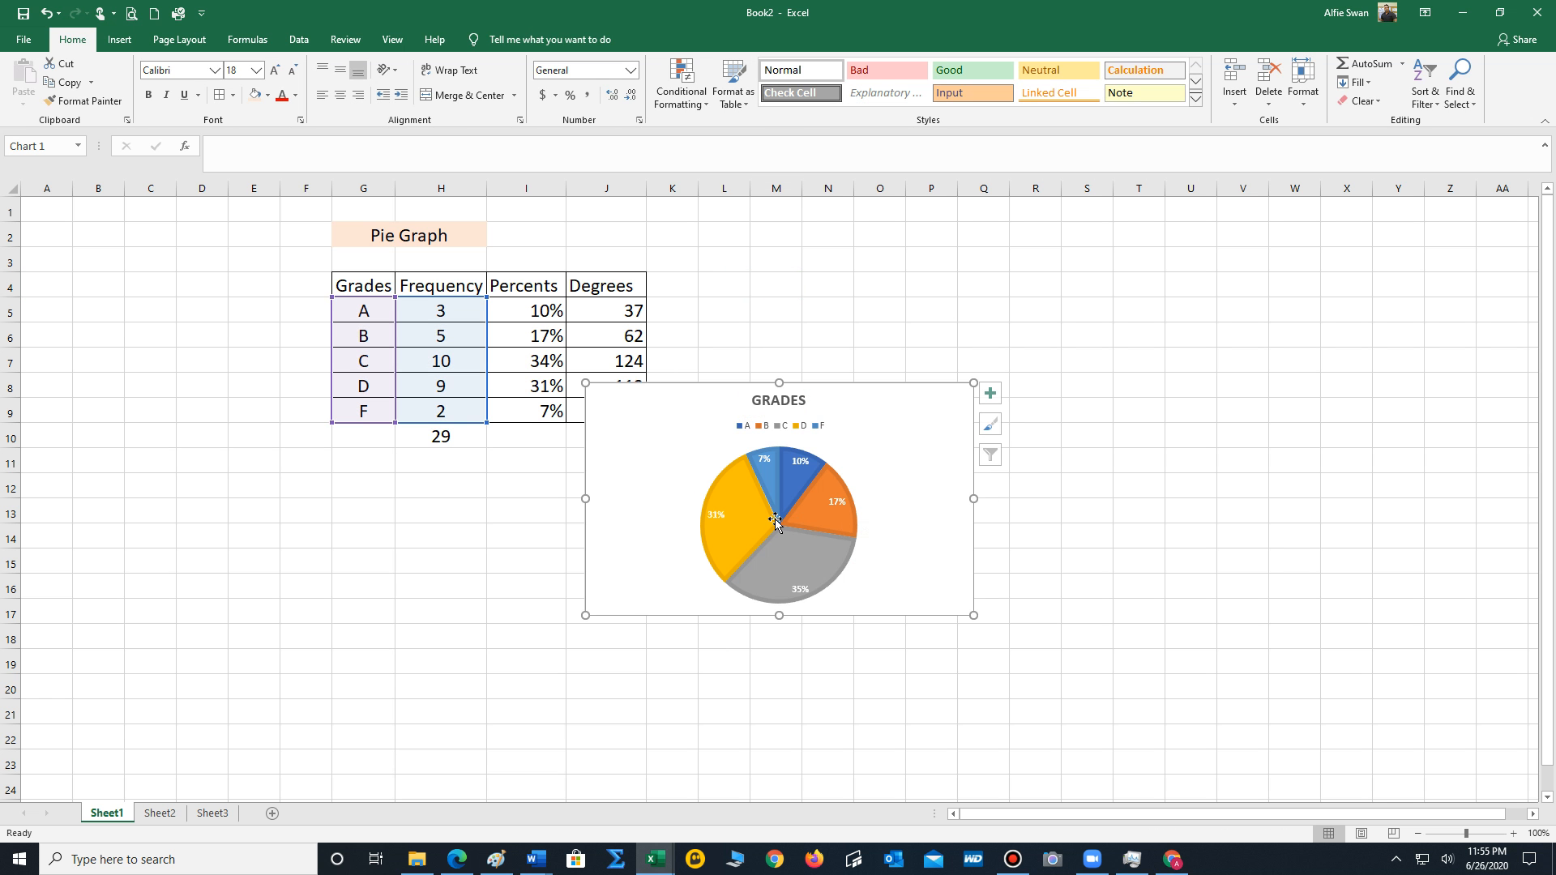
pyautogui.moveTo(588, 616); pyautogui.dragTo(507, 659)
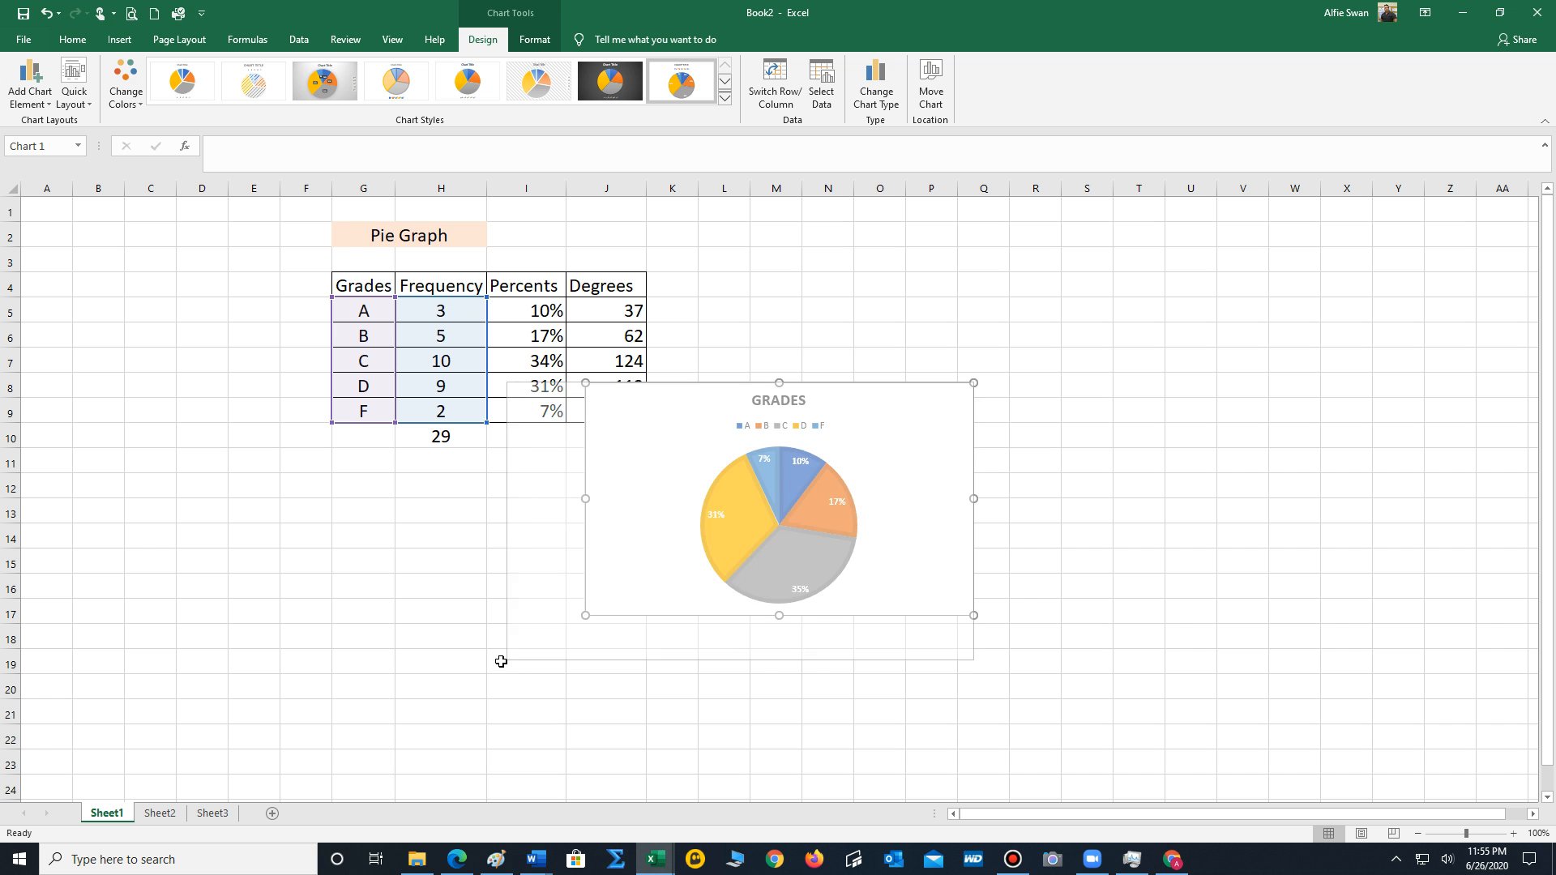
pyautogui.moveTo(938, 429); pyautogui.dragTo(721, 499)
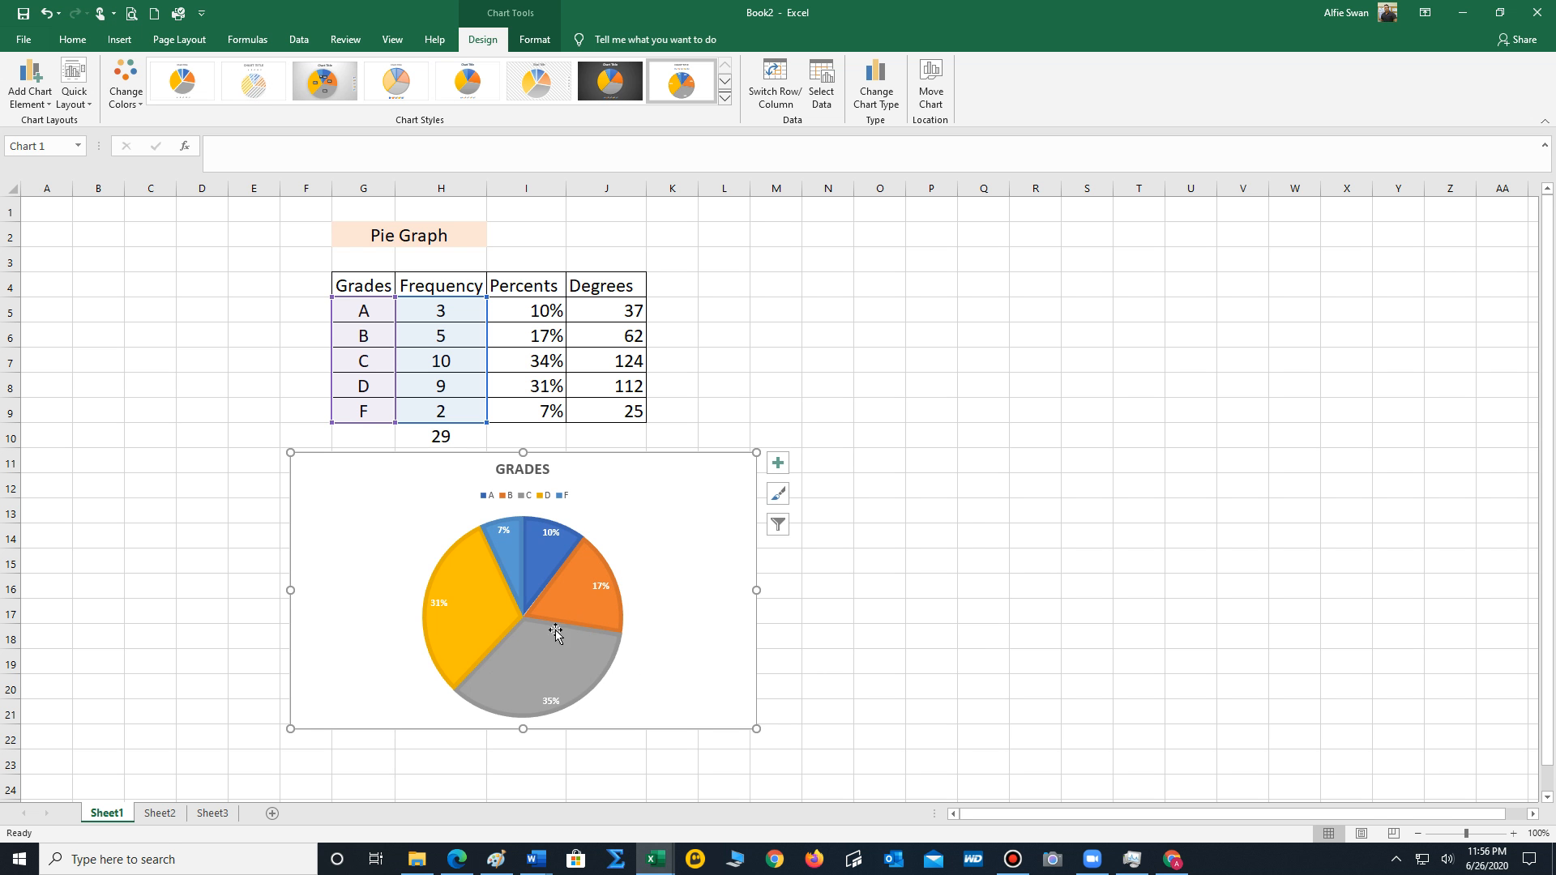
# Change the fill of only the B slice in the pie chart to standard dark red.
pyautogui.rightClick(581, 594)
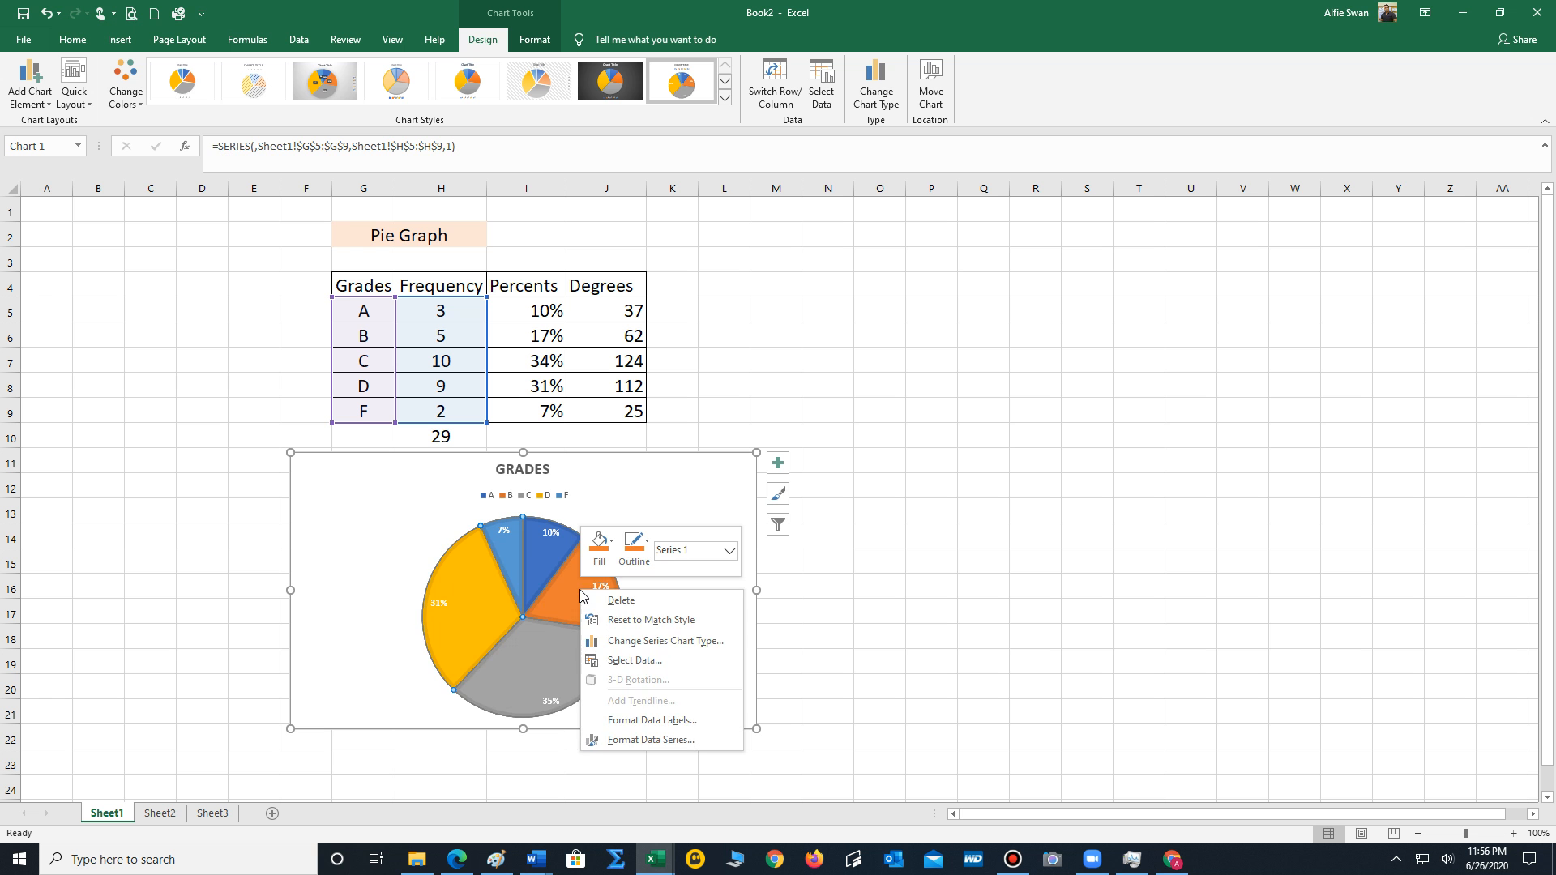
pyautogui.press('Escape')
pyautogui.click(580, 589)
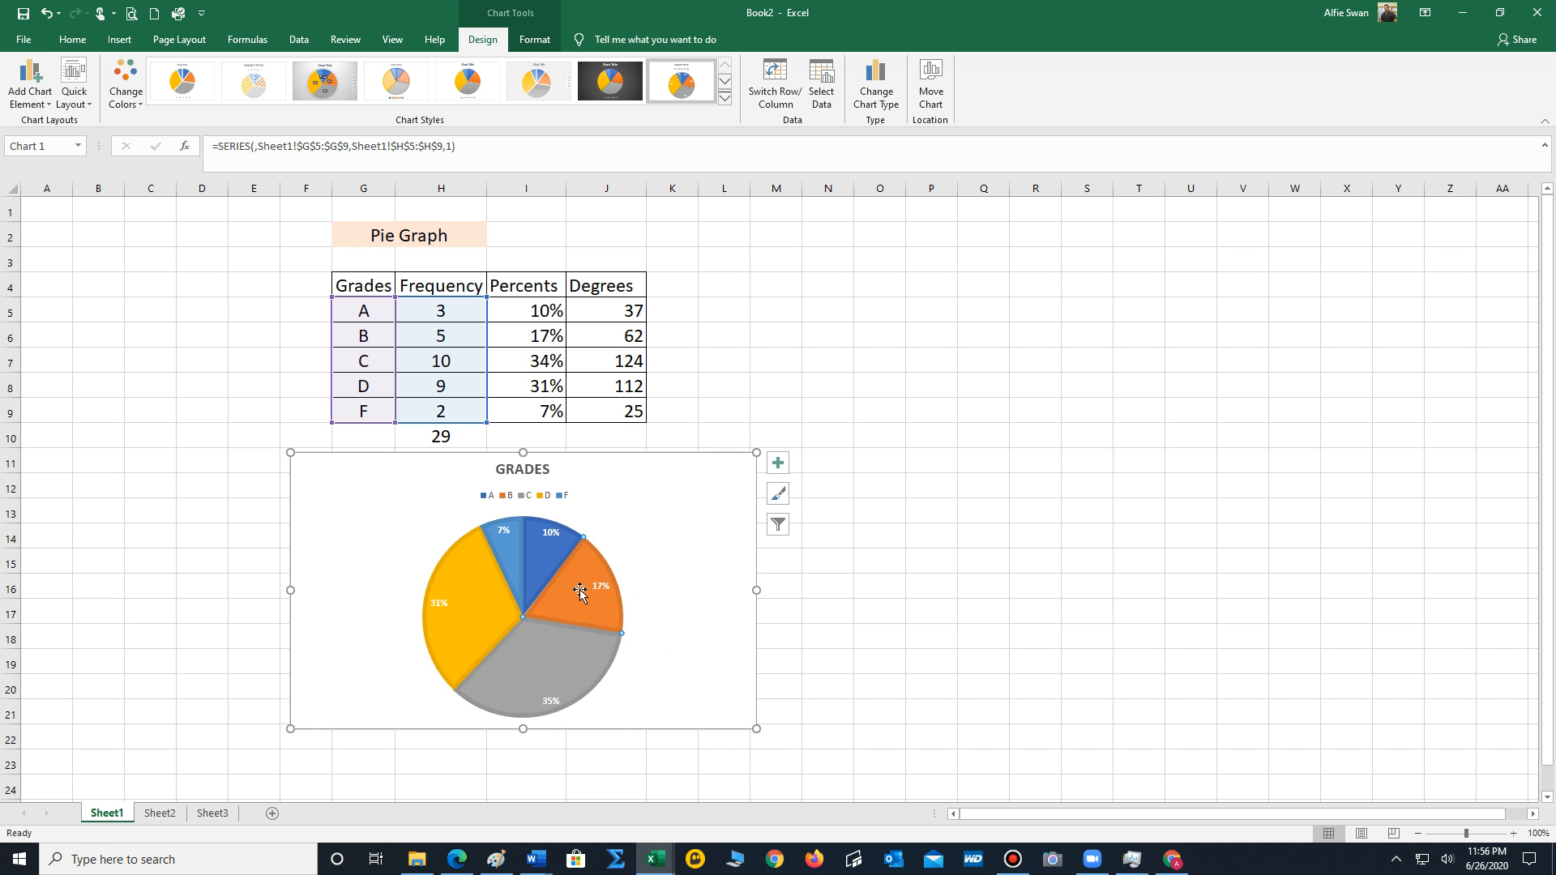
pyautogui.rightClick(580, 592)
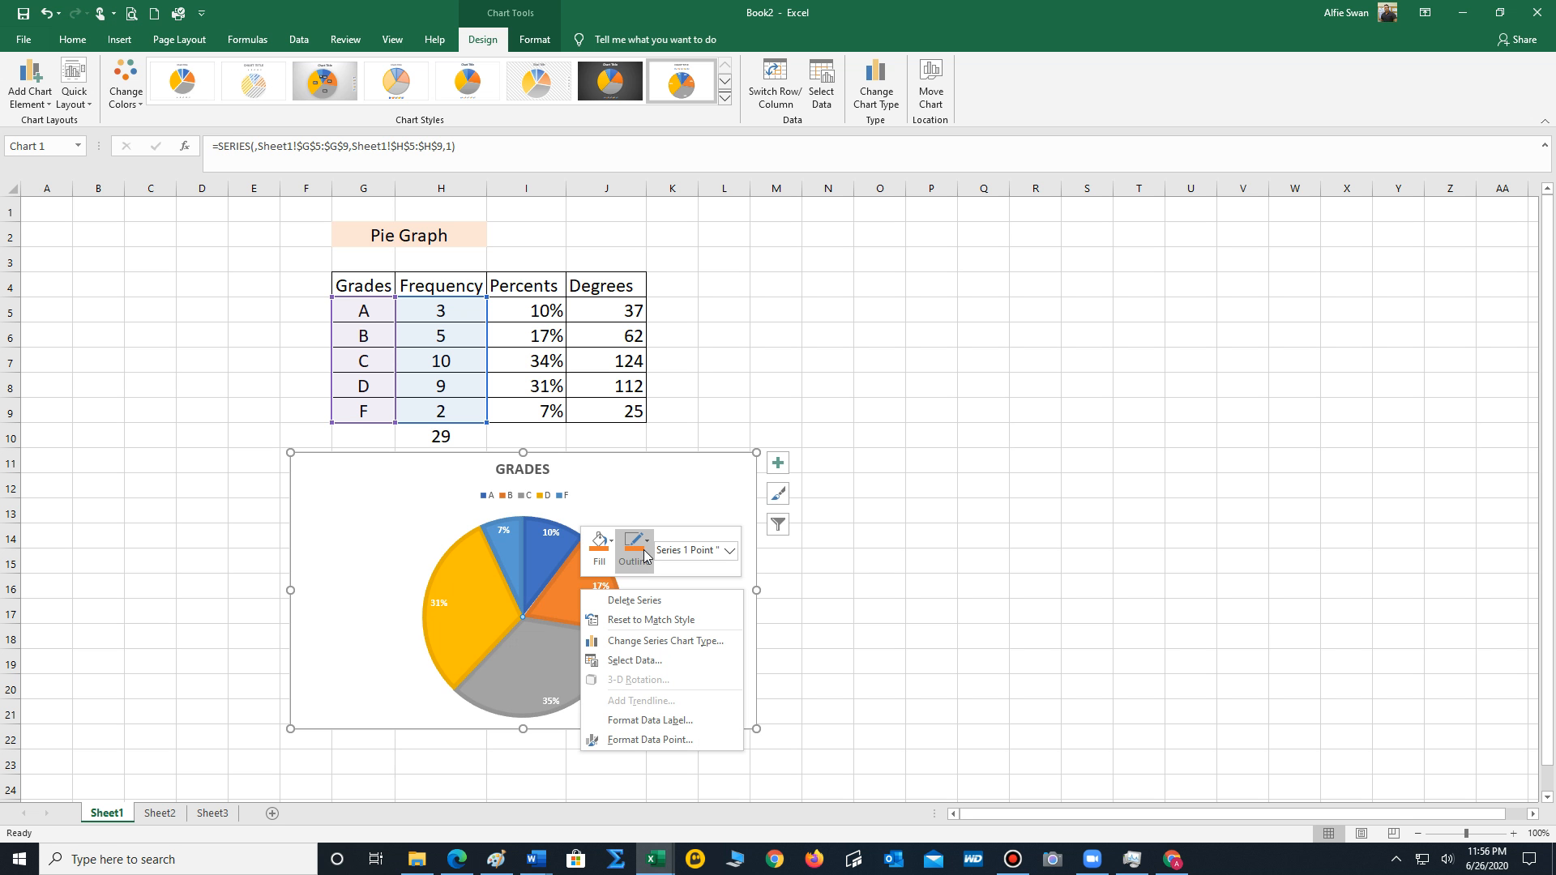
pyautogui.click(599, 545)
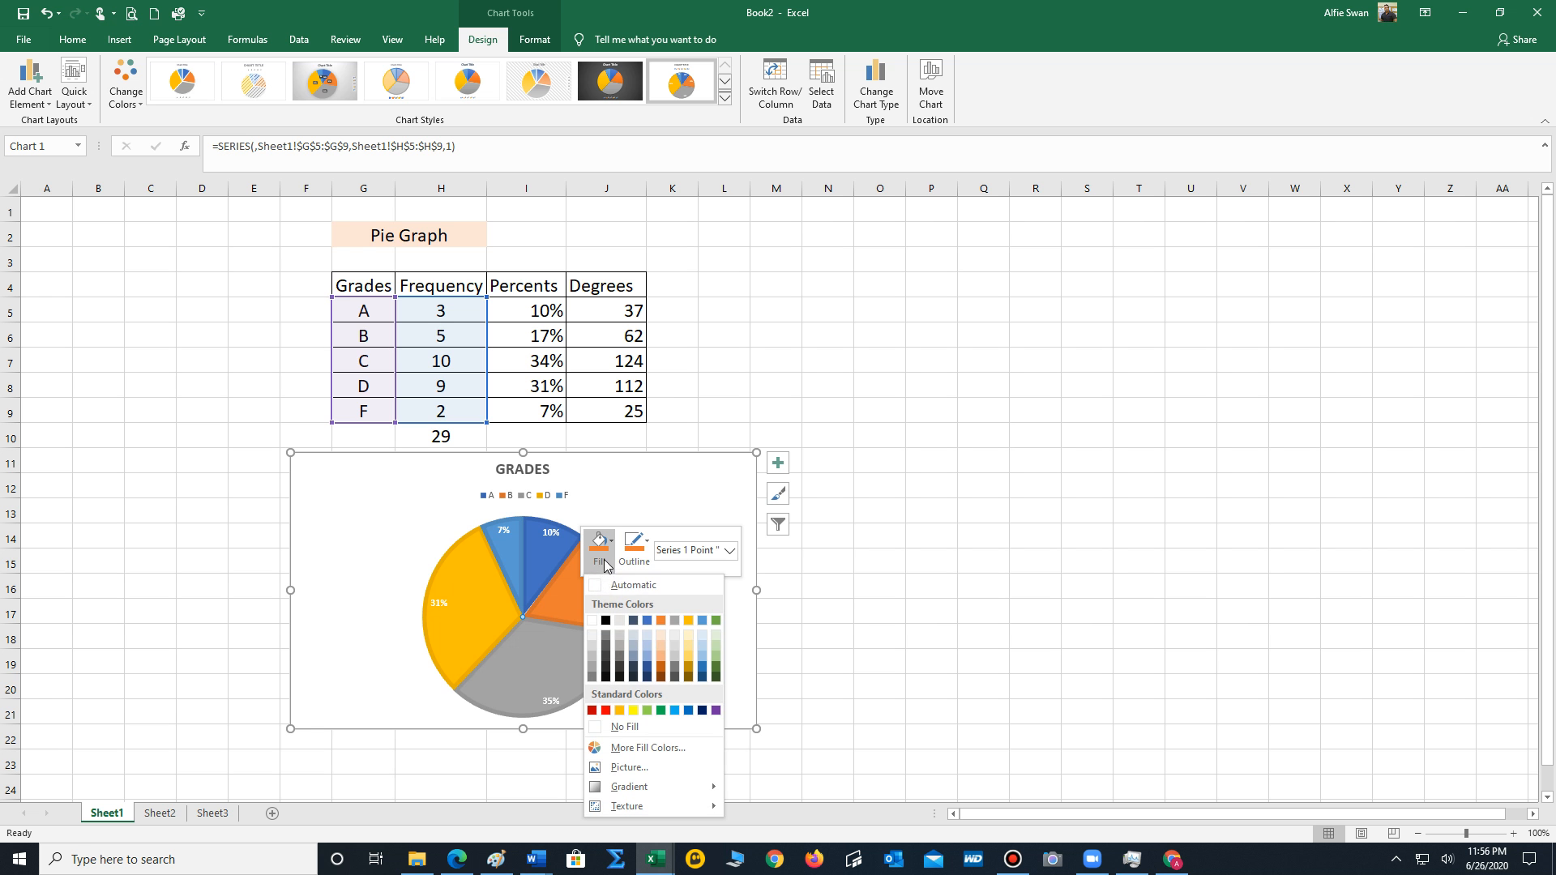
pyautogui.click(592, 710)
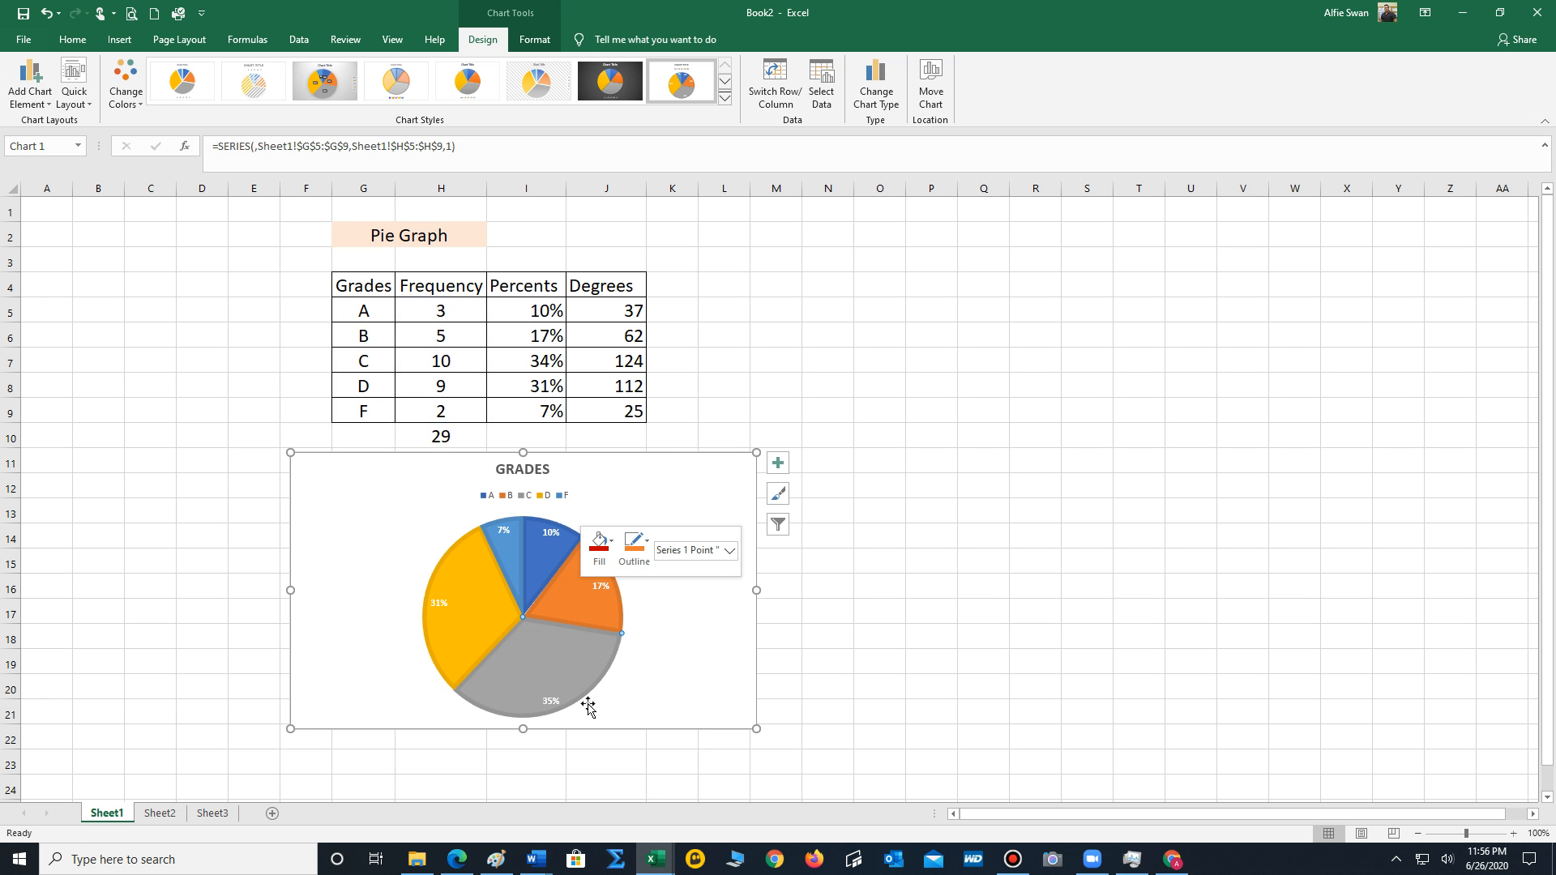
pyautogui.click(670, 594)
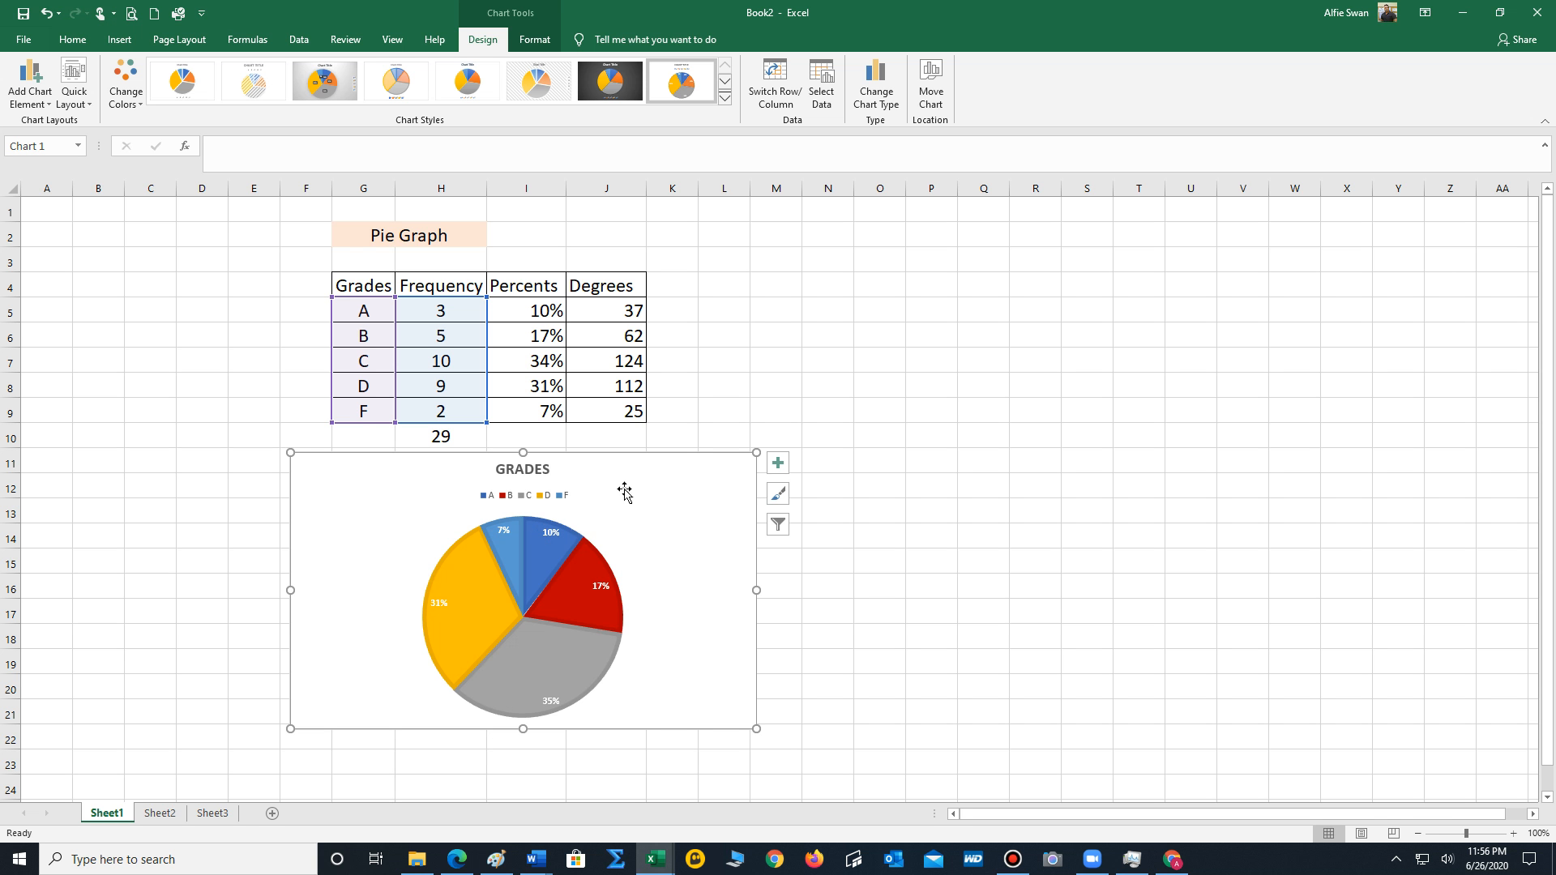
# On Sheet2, insert a 2-D clustered column chart from the pet frequencies in G5:H9.
pyautogui.click(169, 820)
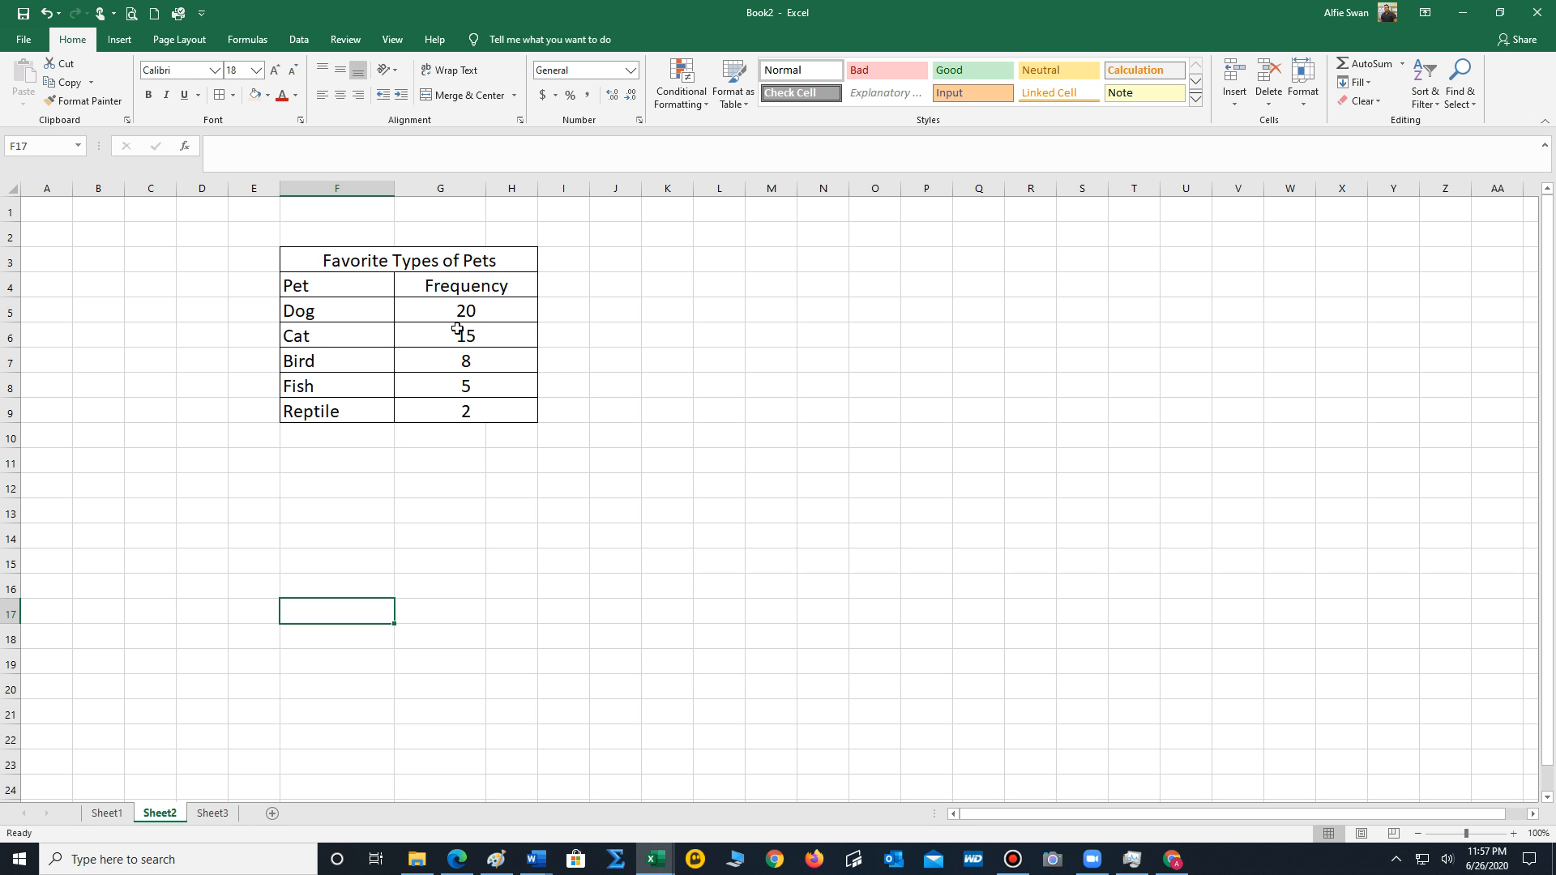
pyautogui.moveTo(486, 306); pyautogui.dragTo(472, 413)
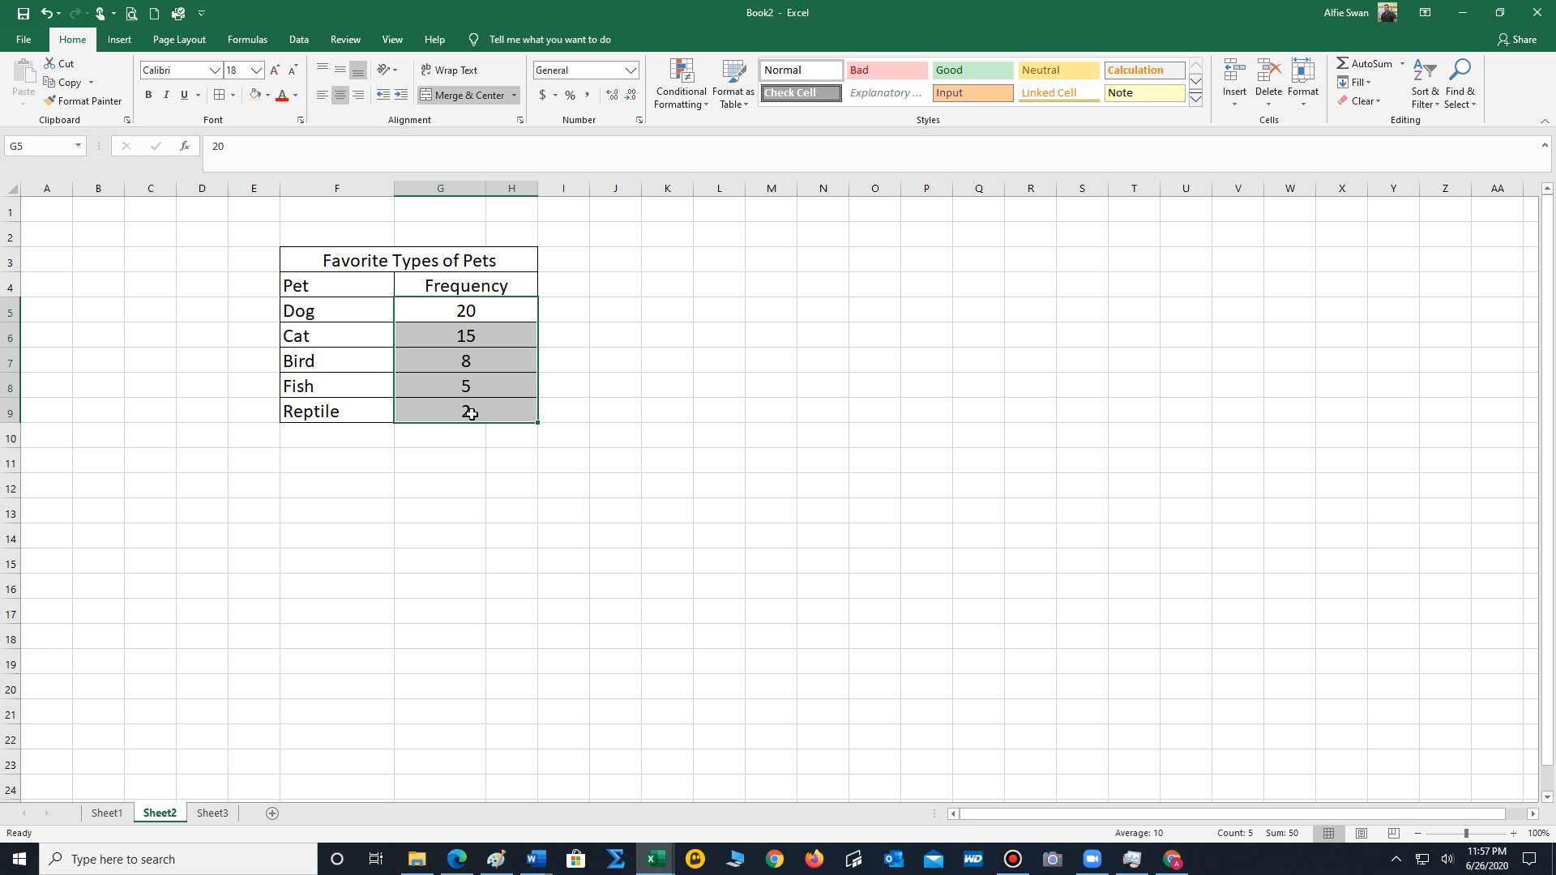
pyautogui.click(116, 41)
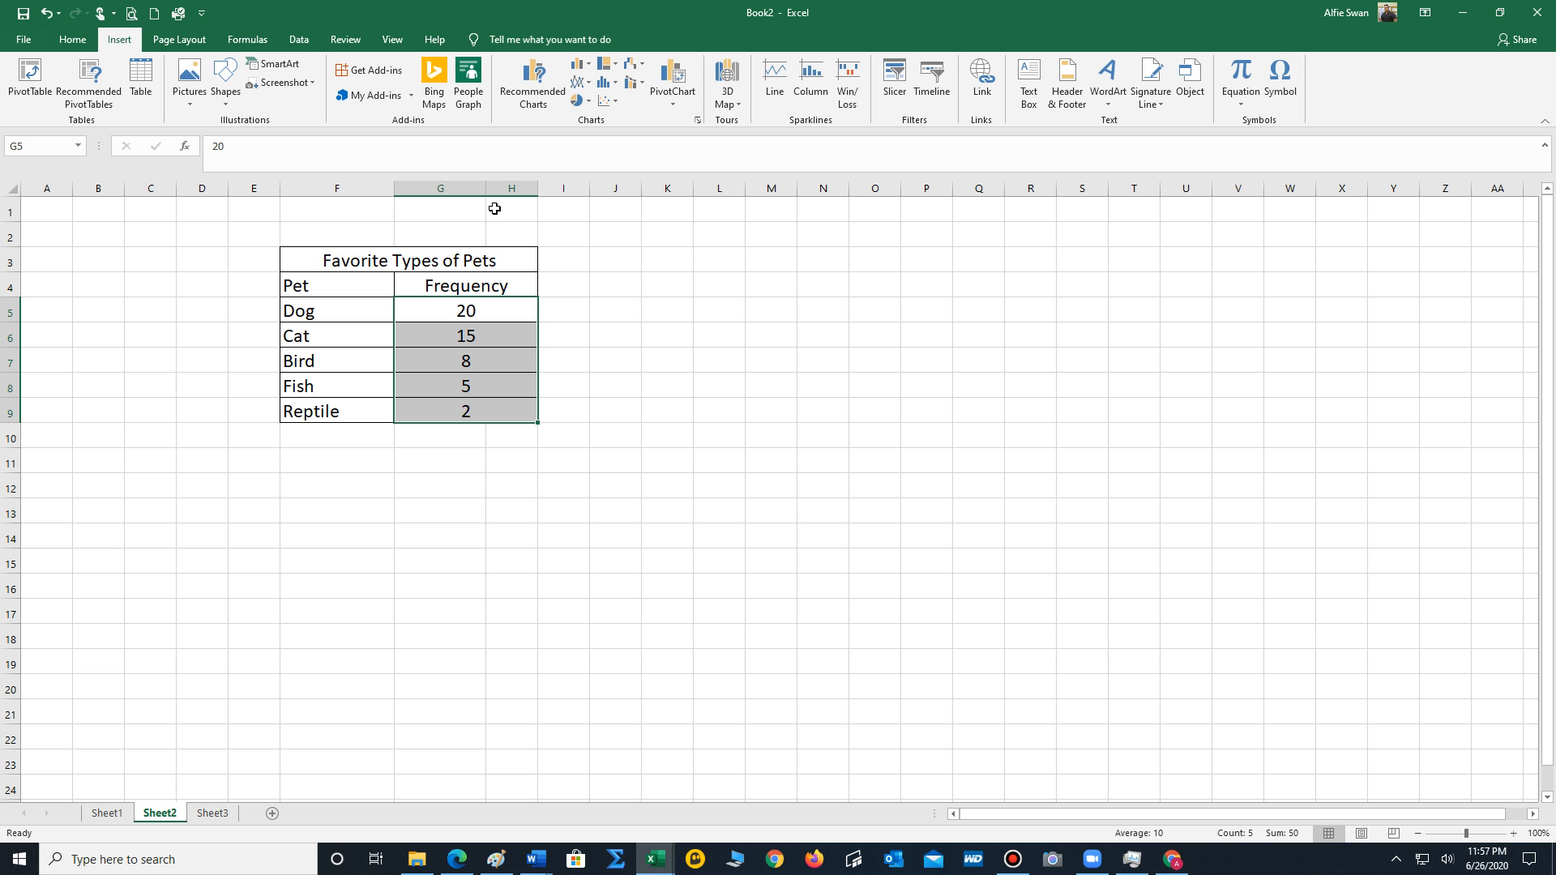
pyautogui.click(583, 70)
pyautogui.click(591, 114)
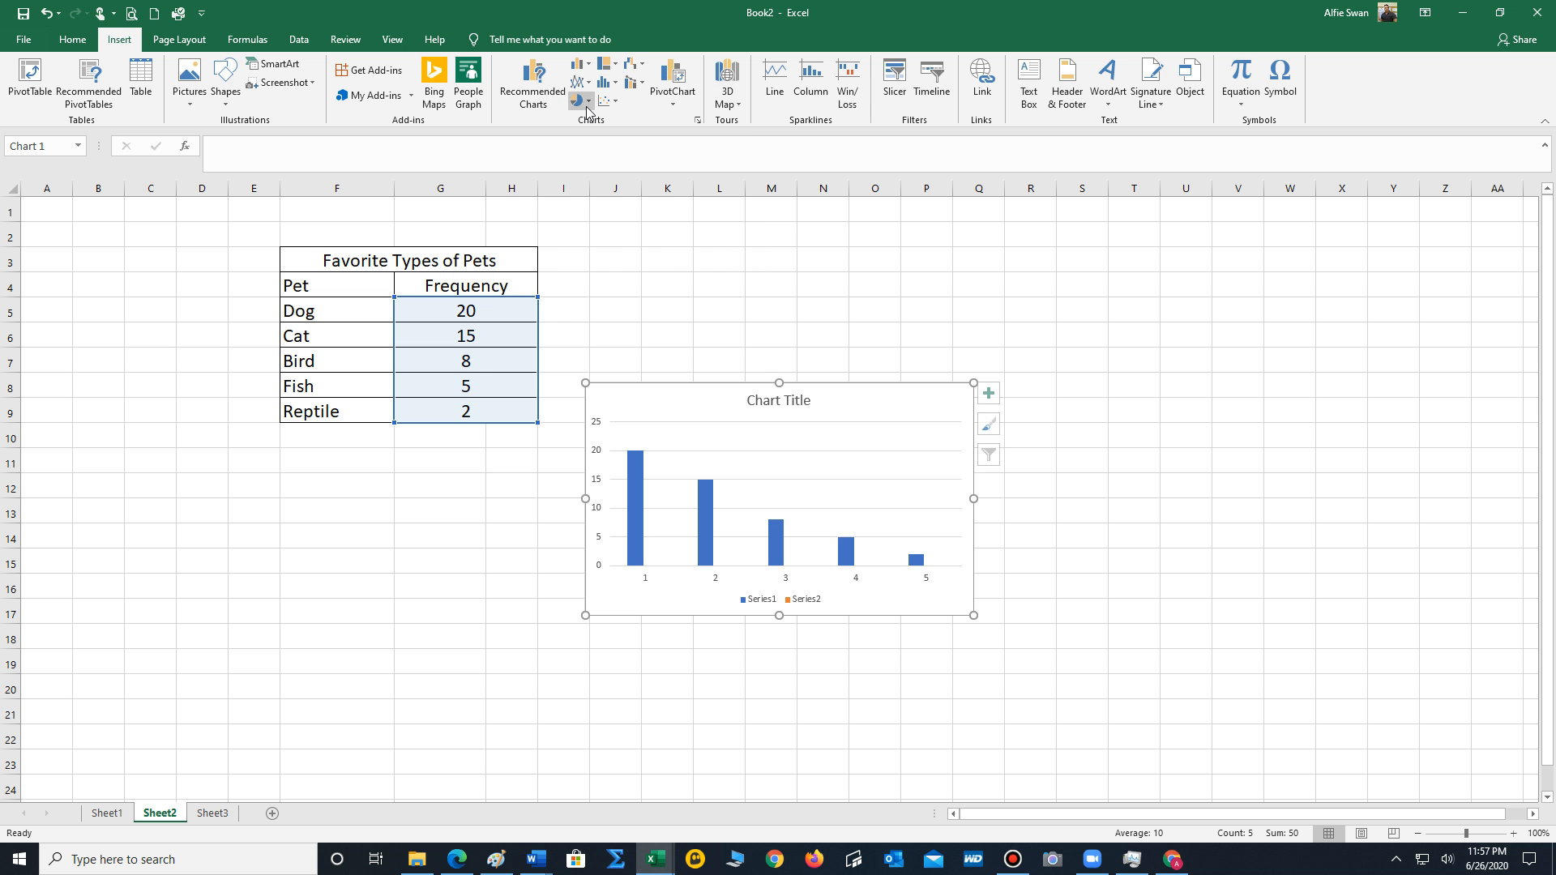
# Delete the series legend from the pet column chart.
pyautogui.click(793, 606)
pyautogui.rightClick(803, 608)
pyautogui.click(836, 612)
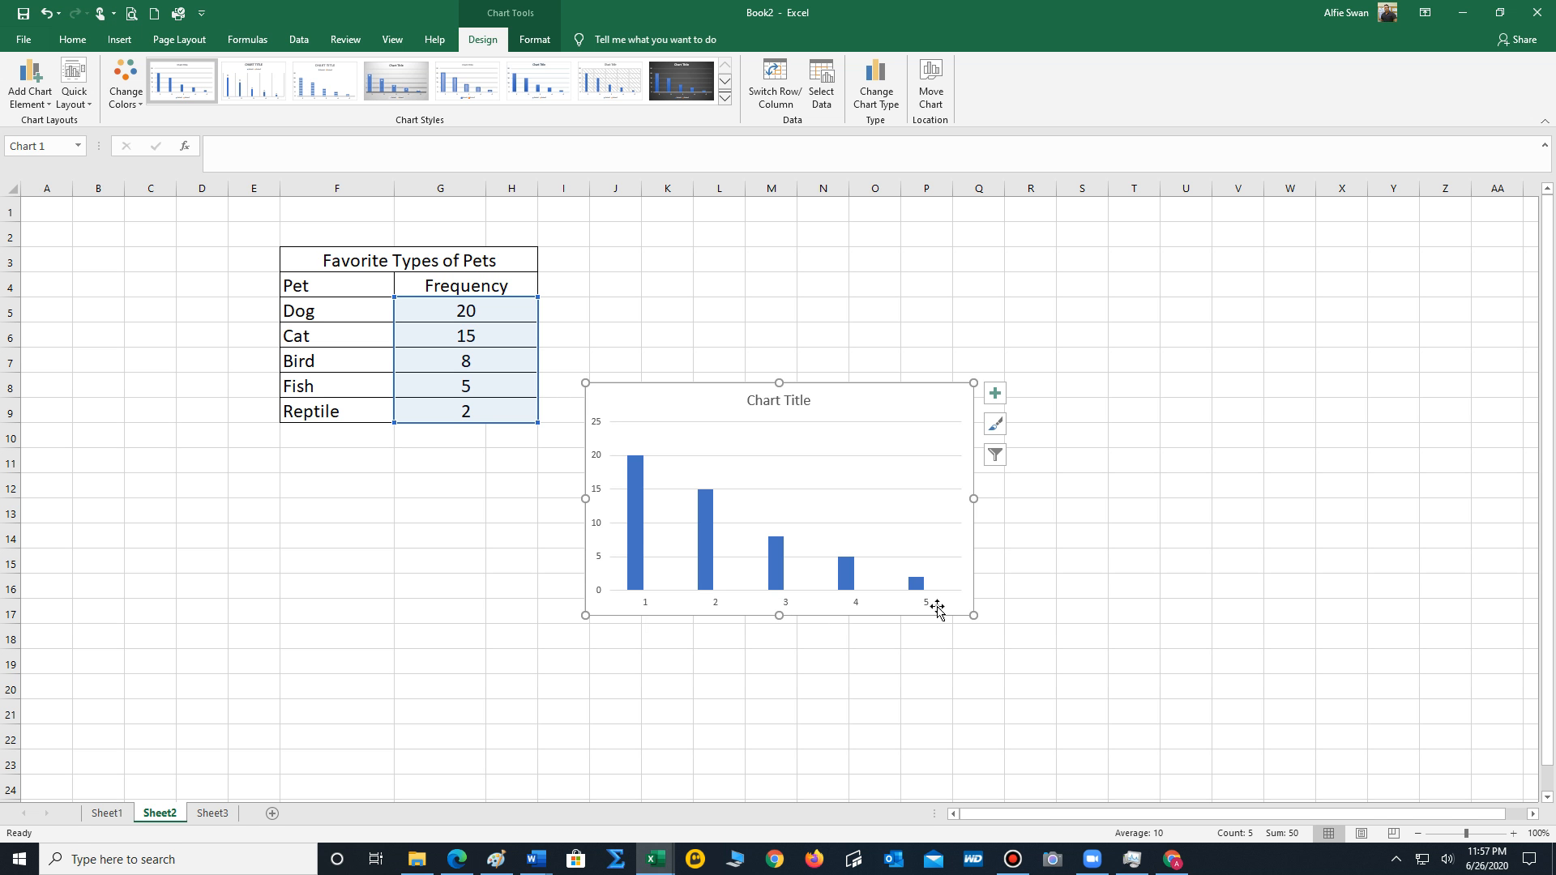
# Set the column chart's horizontal axis labels to the pet names in F5:F9 through its data source.
pyautogui.rightClick(940, 407)
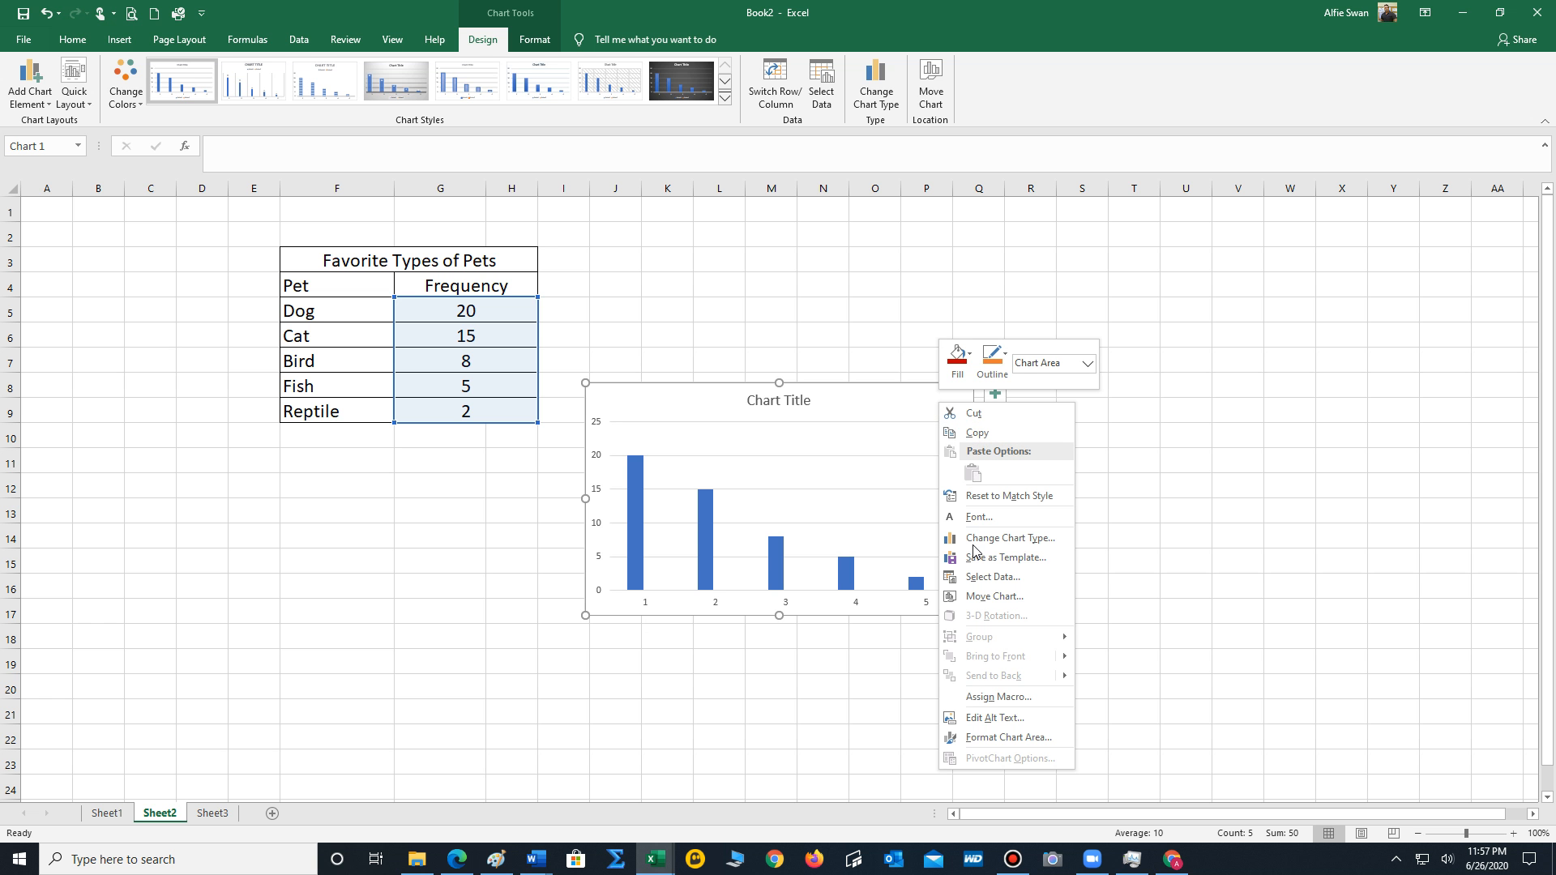
pyautogui.click(993, 577)
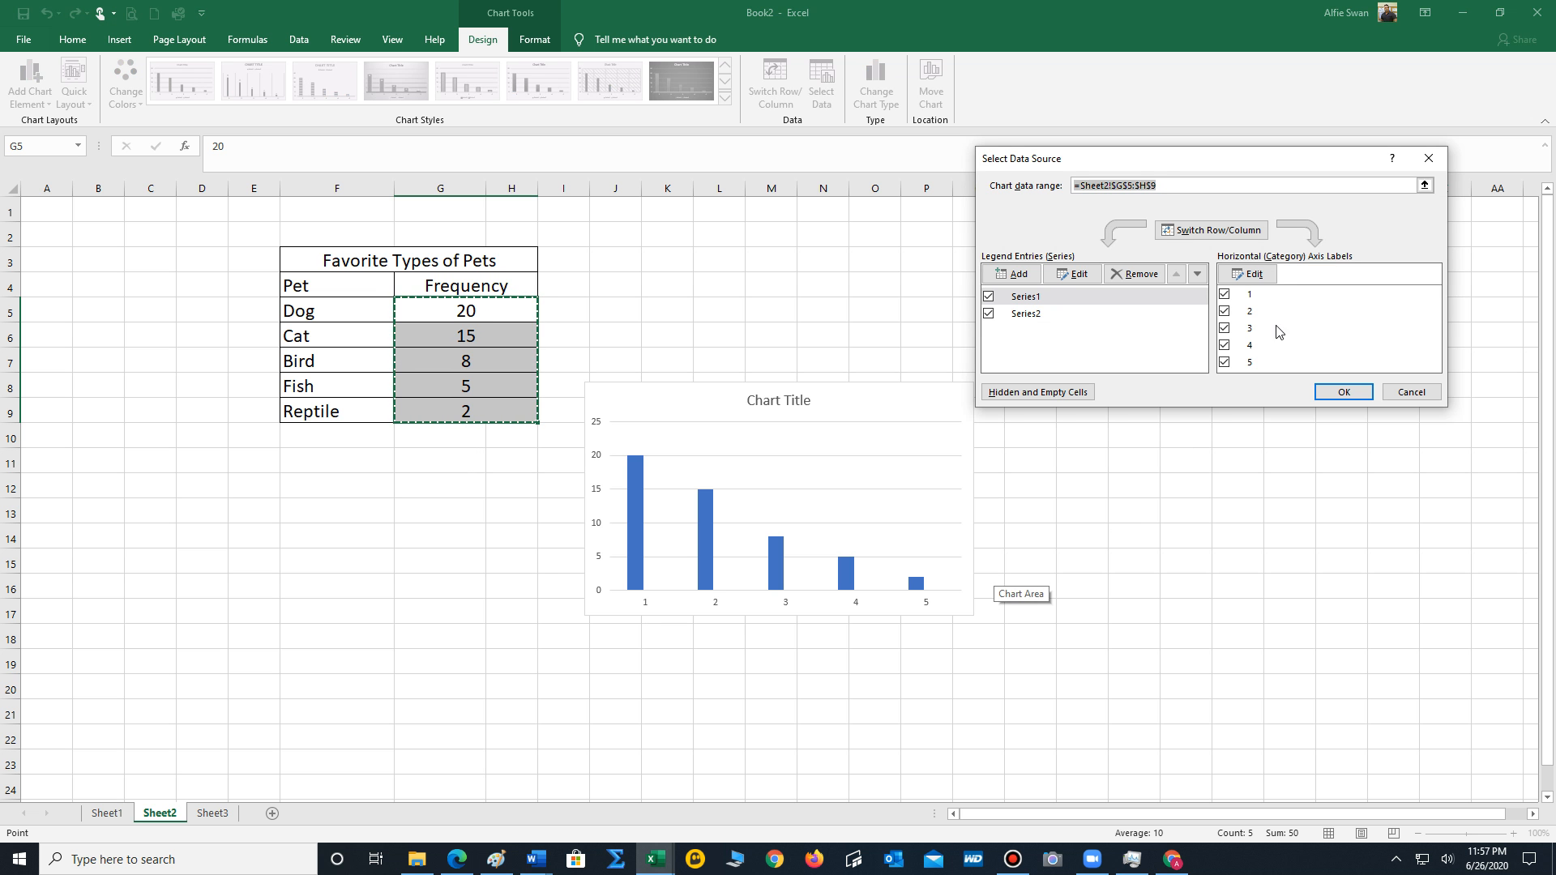
pyautogui.click(1259, 272)
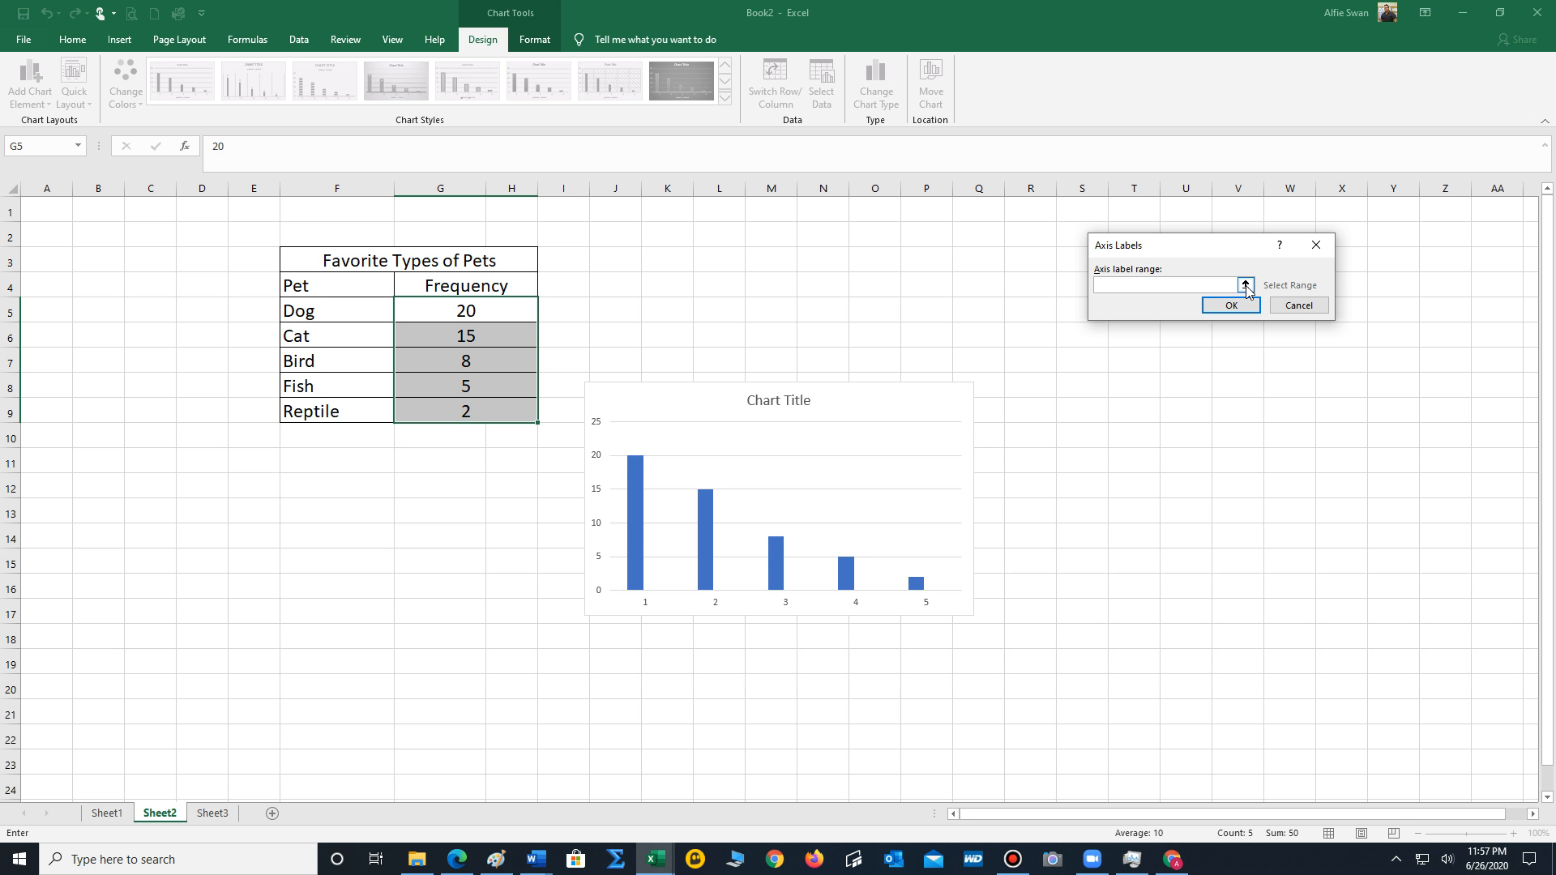
pyautogui.click(1246, 285)
pyautogui.moveTo(325, 310); pyautogui.dragTo(342, 415)
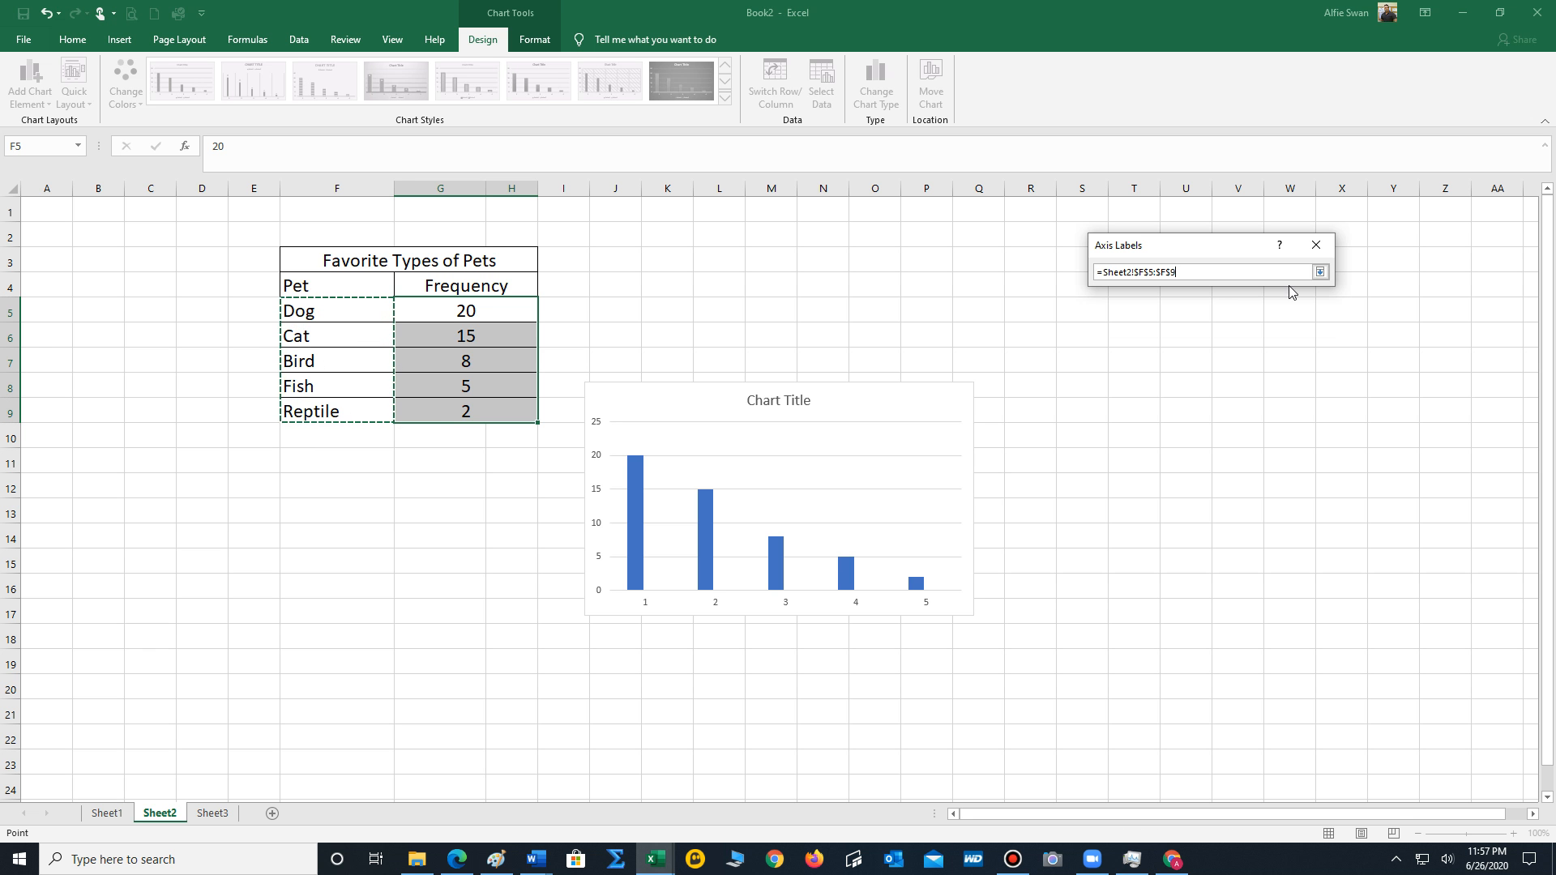
pyautogui.click(1320, 273)
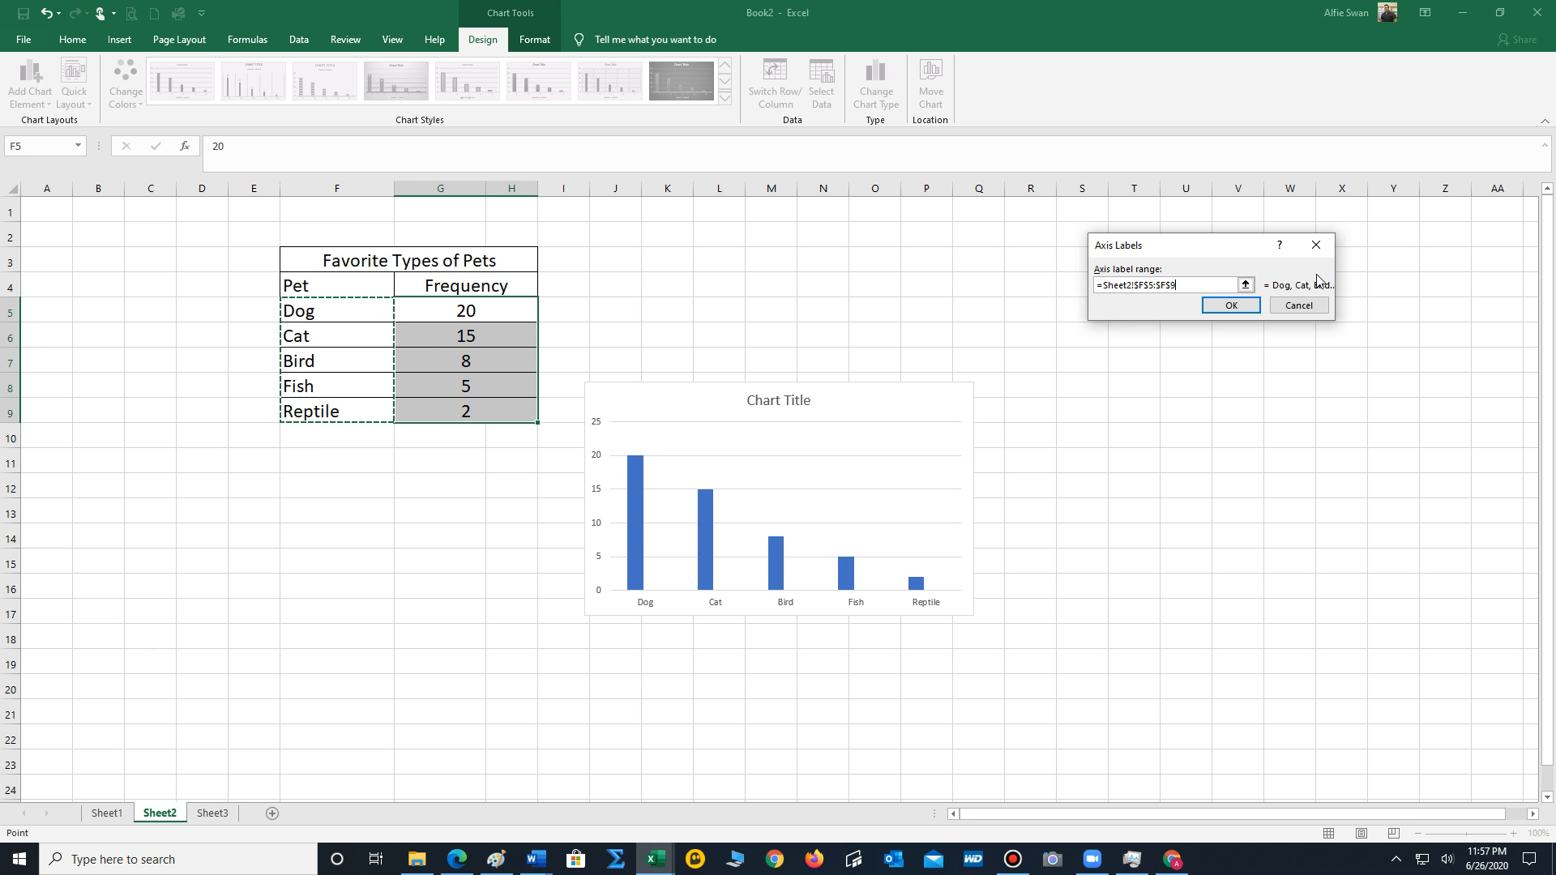
pyautogui.click(1232, 306)
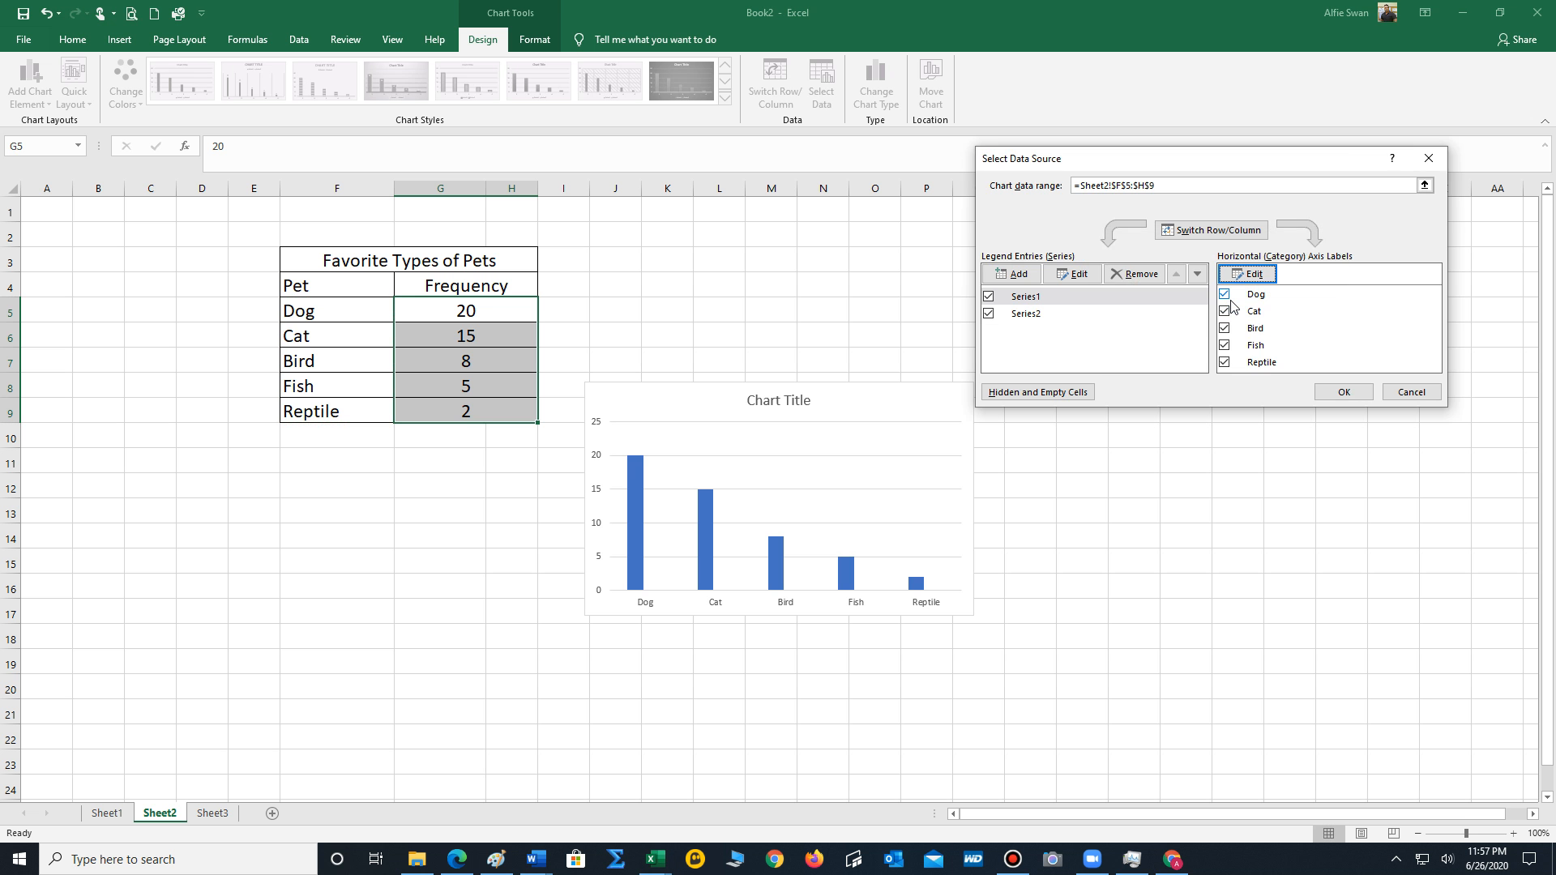
pyautogui.click(1333, 392)
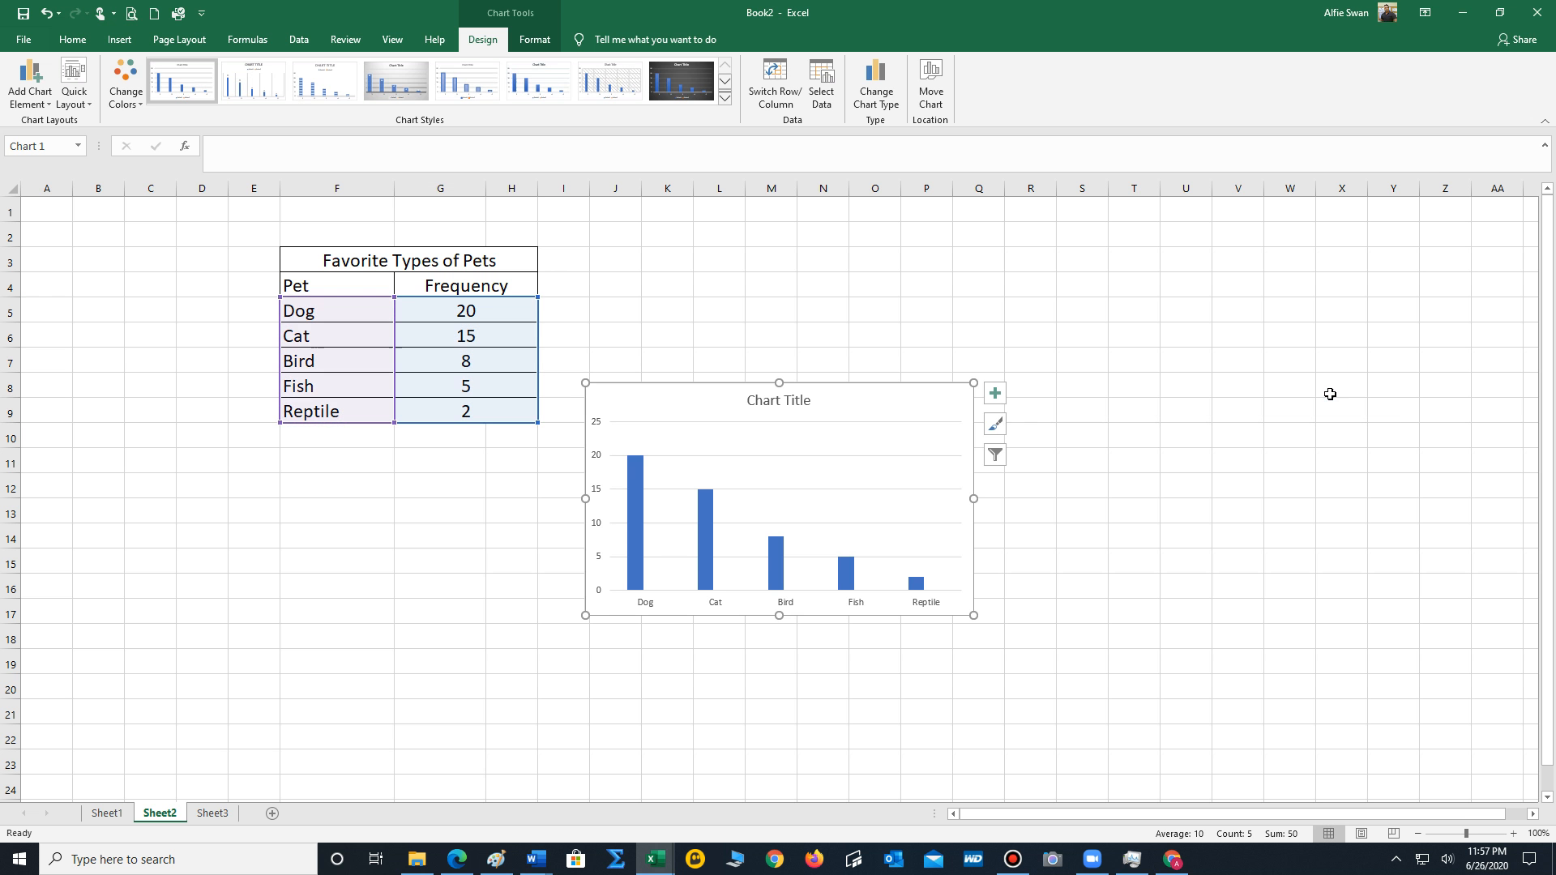
# Enlarge and reposition the column chart directly below the pet table, and set its title to Pareto Chart.
pyautogui.moveTo(588, 624); pyautogui.dragTo(461, 656)
pyautogui.moveTo(777, 413); pyautogui.dragTo(529, 455)
pyautogui.click(498, 437)
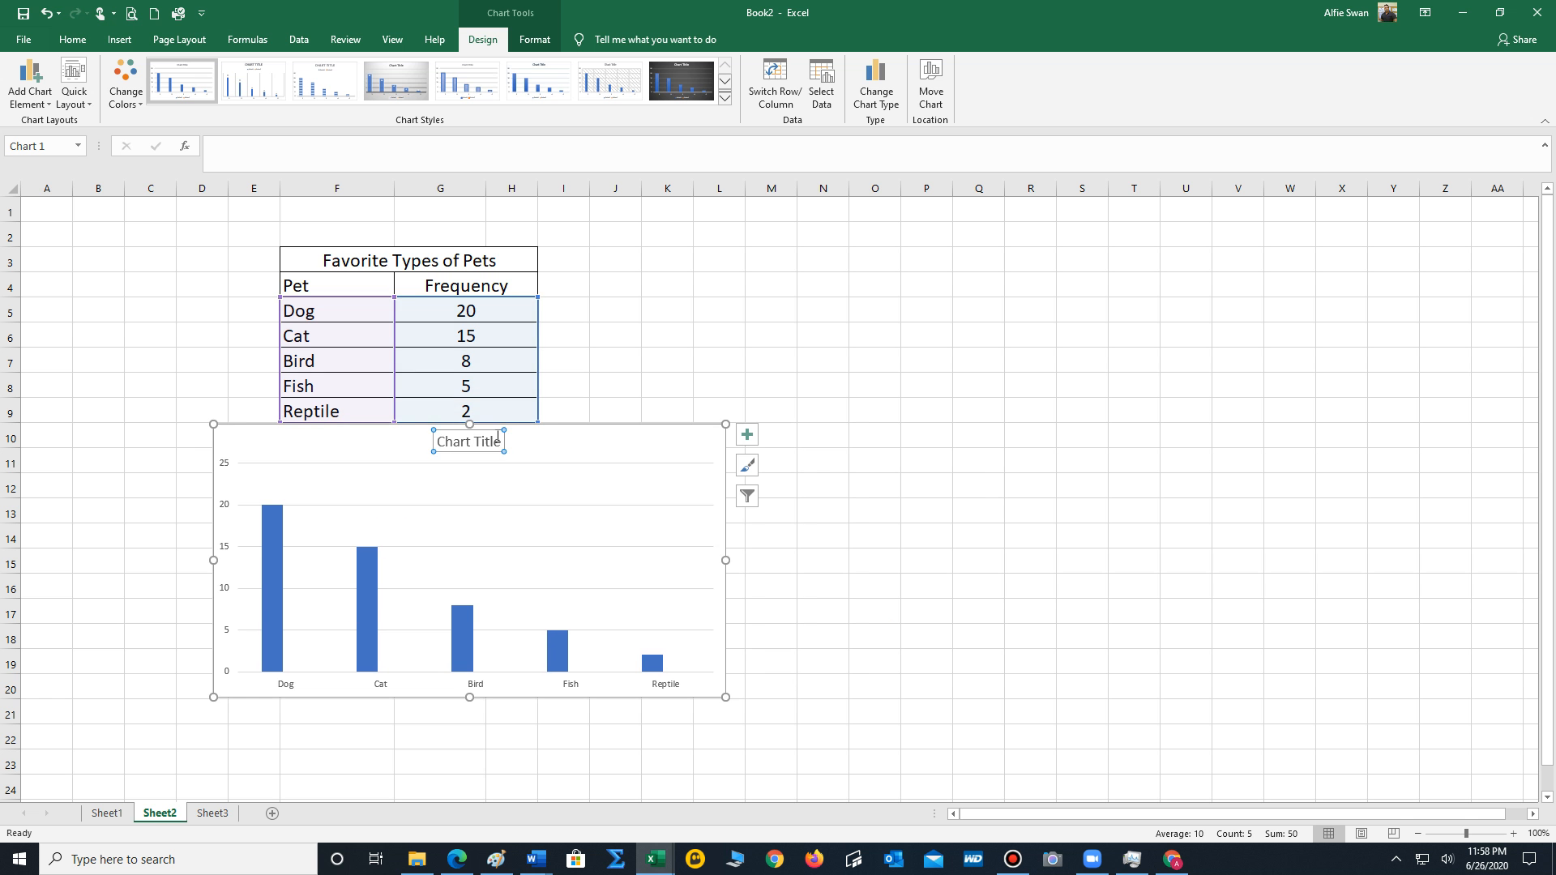
pyautogui.write('Pareto Chart')
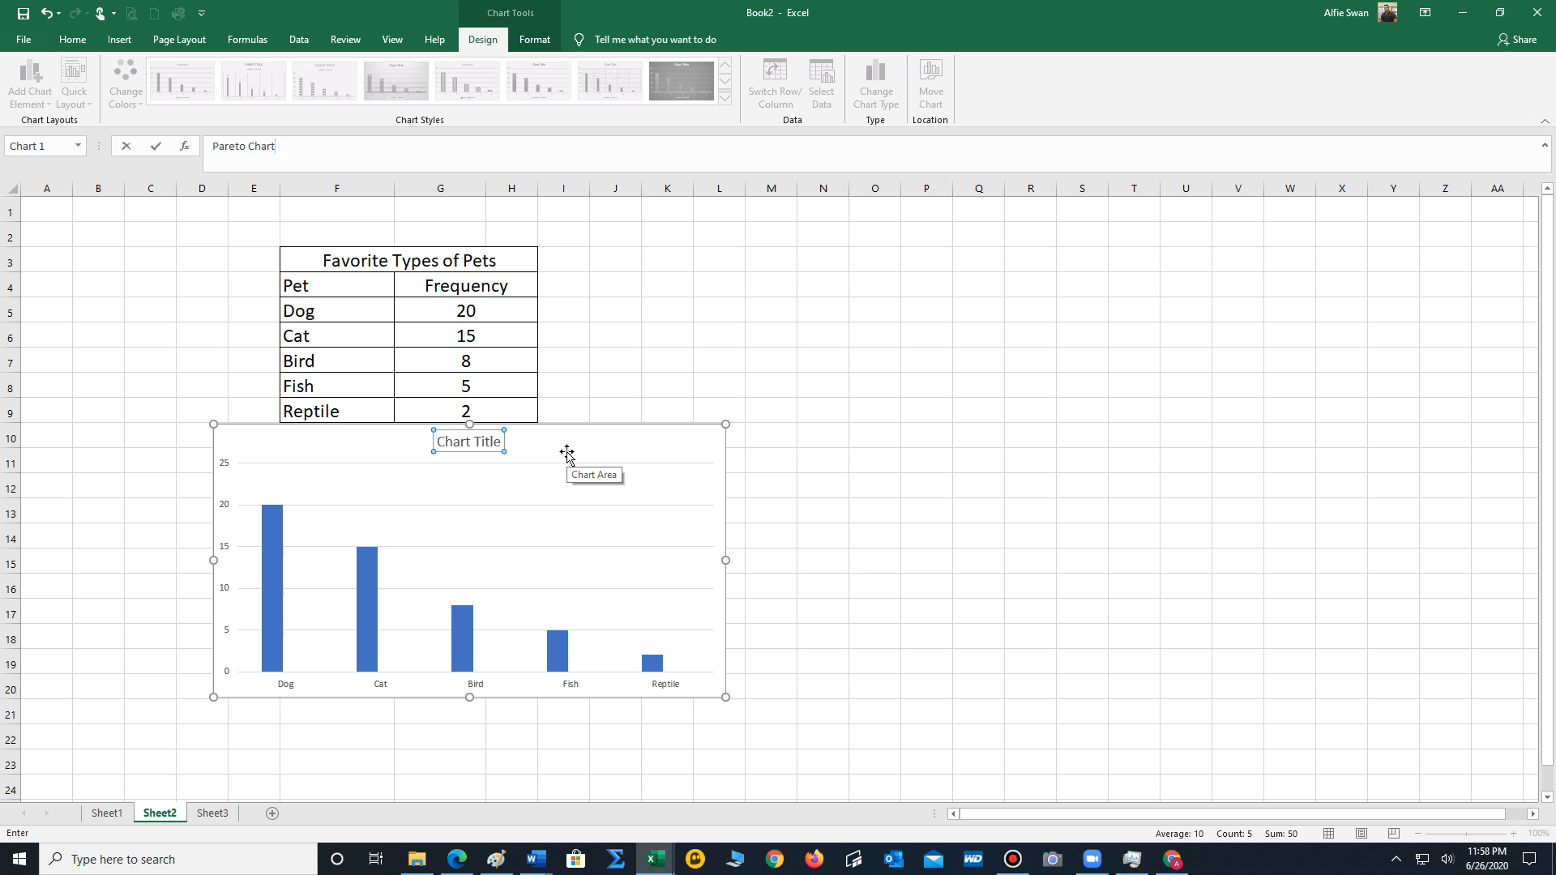
pyautogui.click(774, 238)
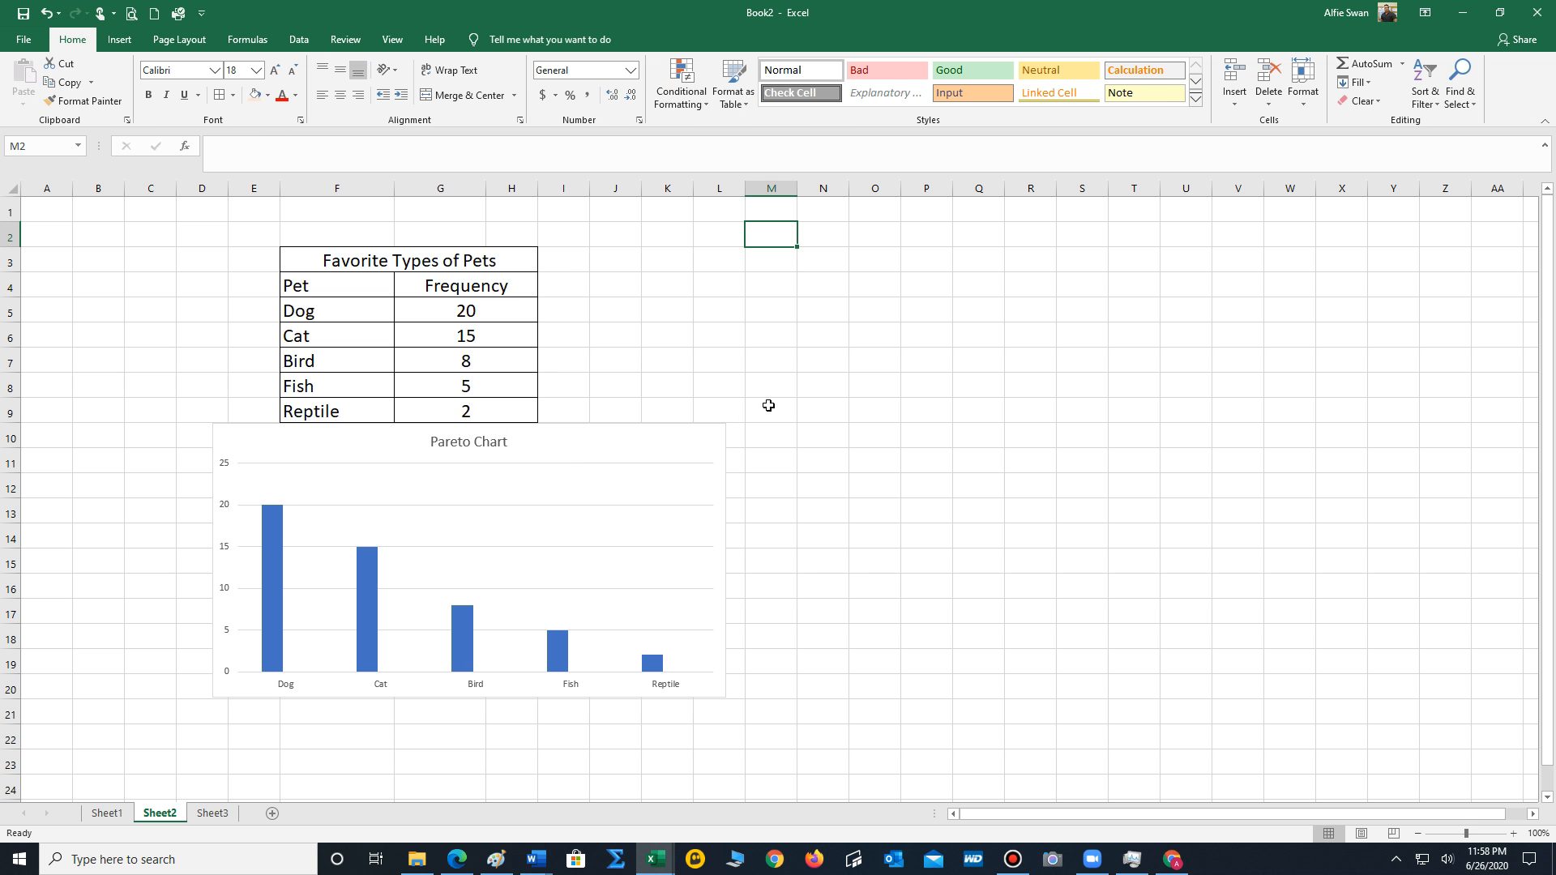
pyautogui.moveTo(270, 523)
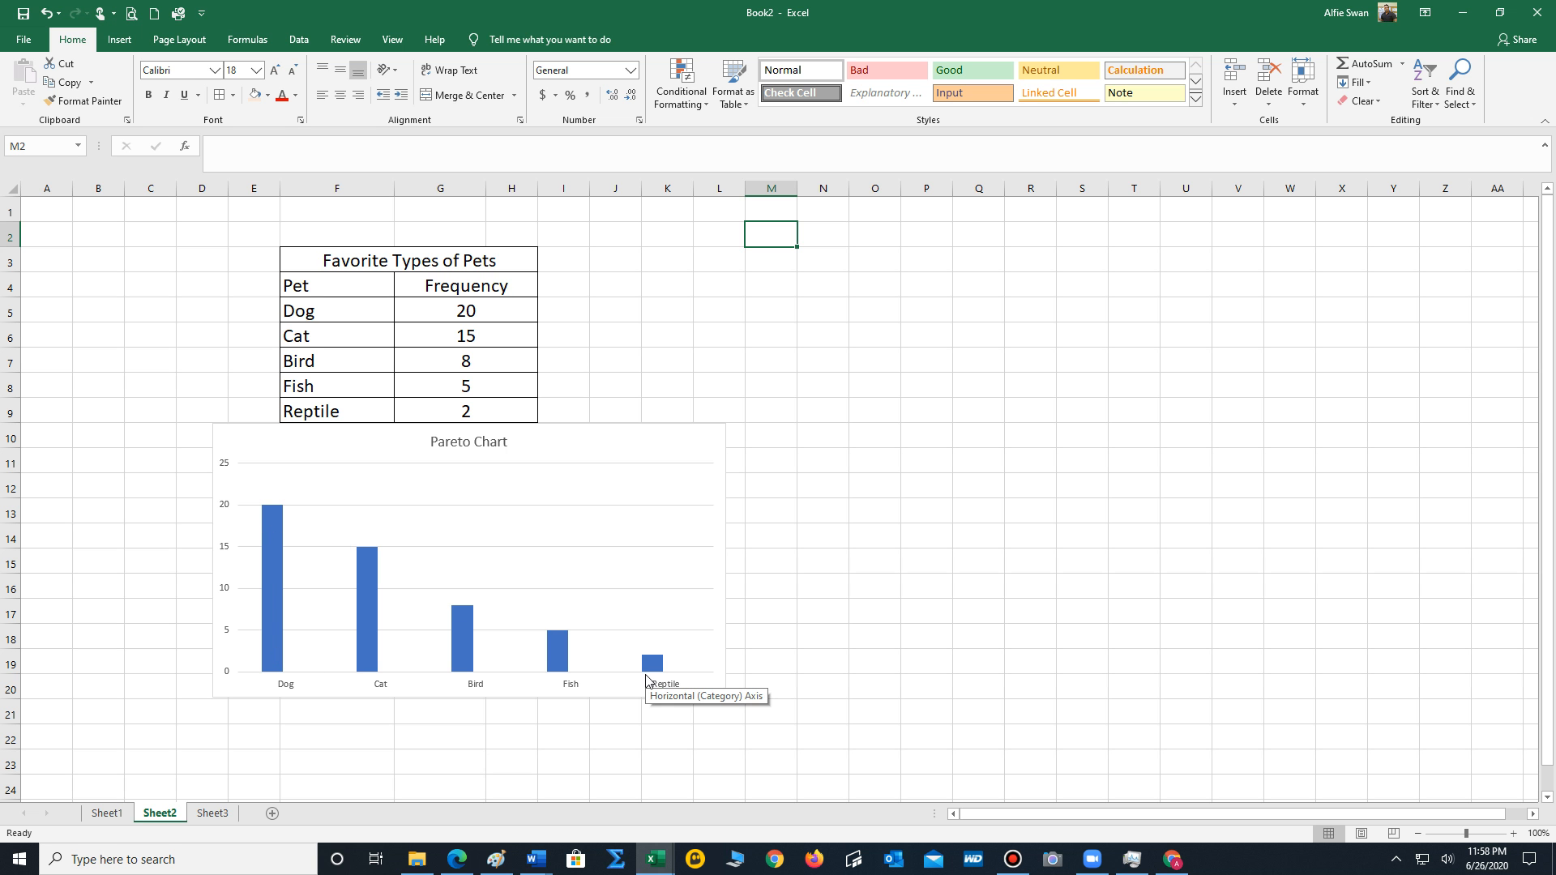
pyautogui.moveTo(264, 616)
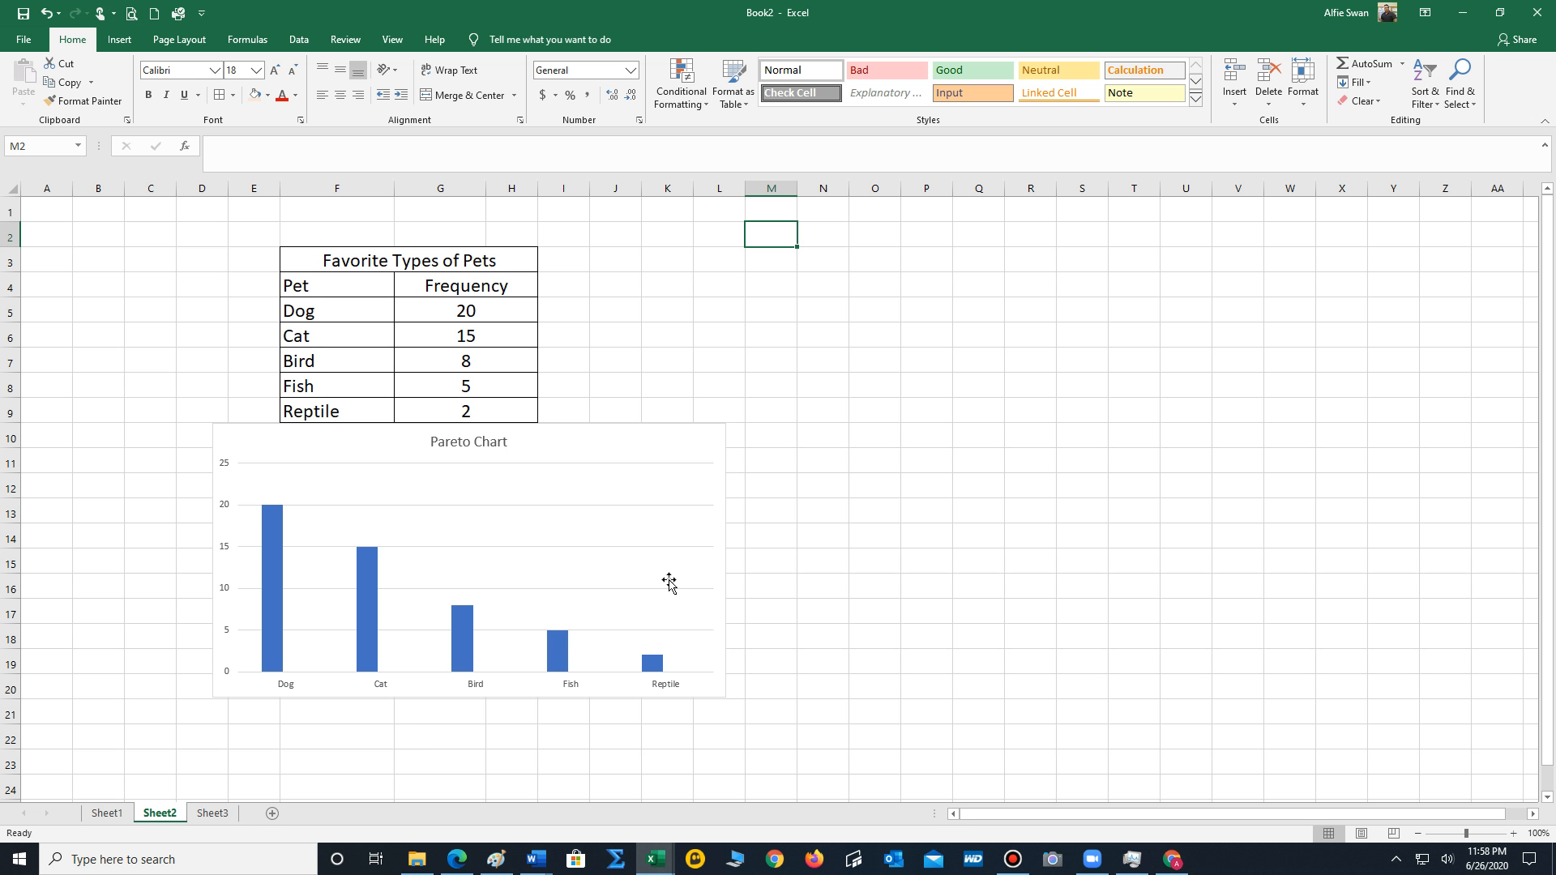
# On Sheet3, insert a 2-D line chart with markers from the gas prices in F4:F10.
pyautogui.click(215, 814)
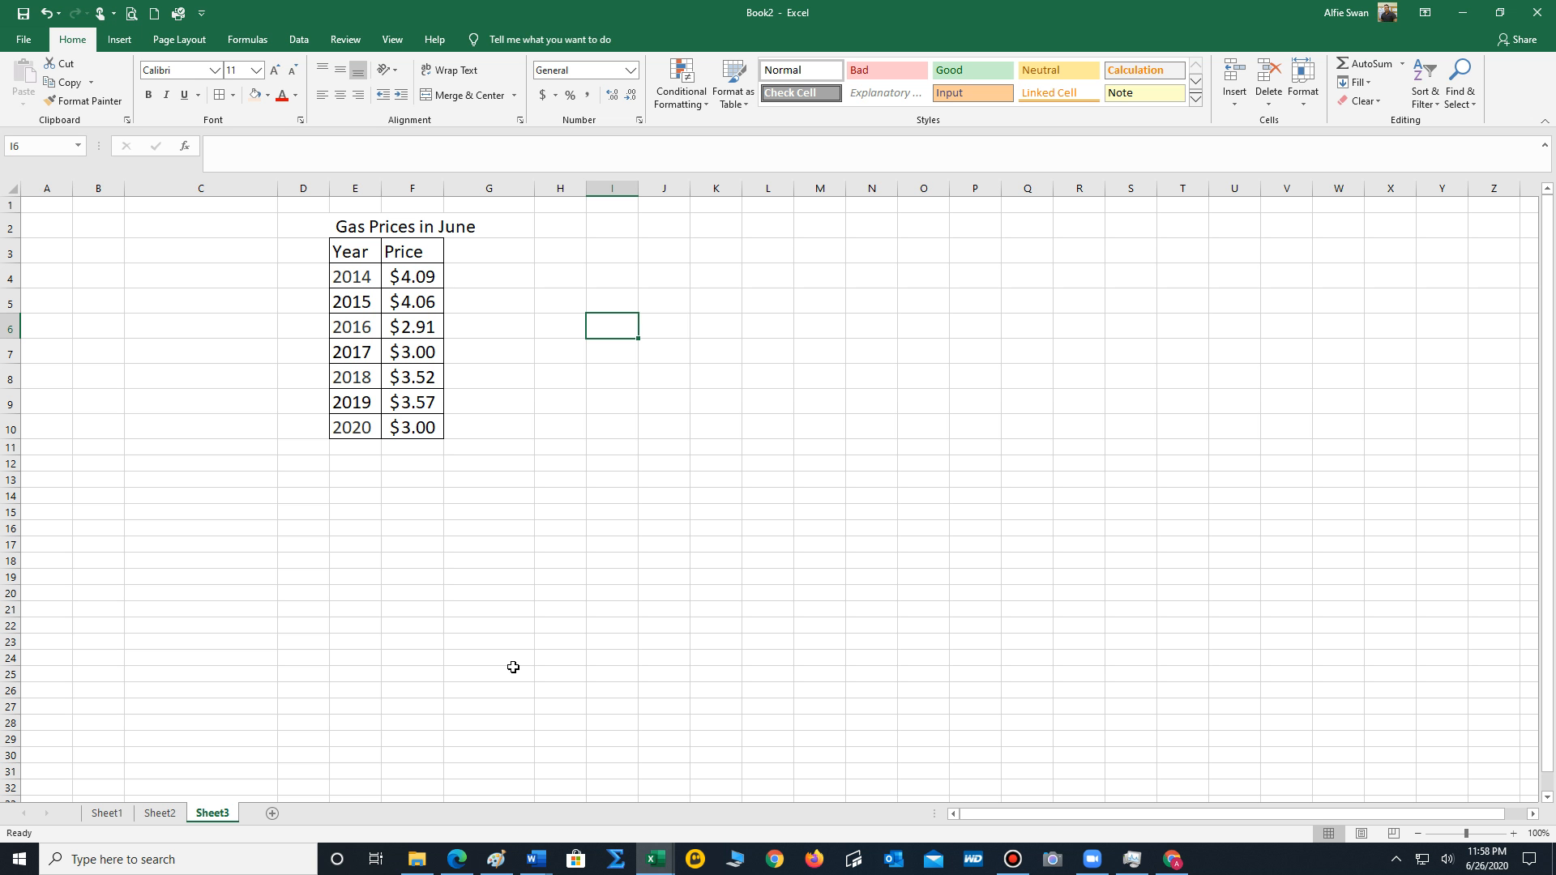
pyautogui.moveTo(412, 270); pyautogui.dragTo(431, 426)
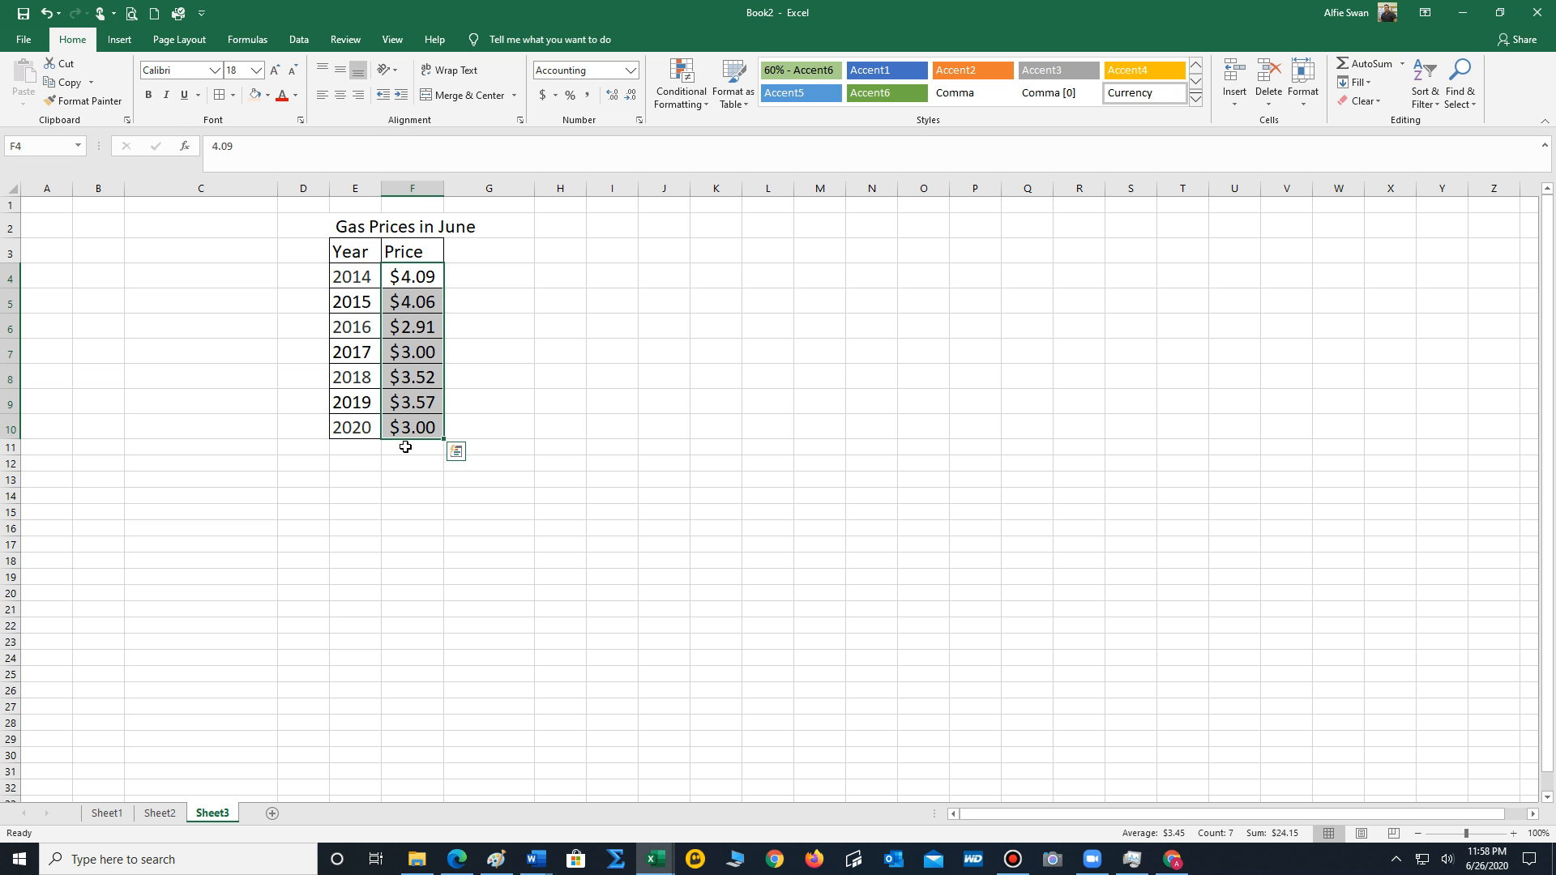
pyautogui.click(130, 44)
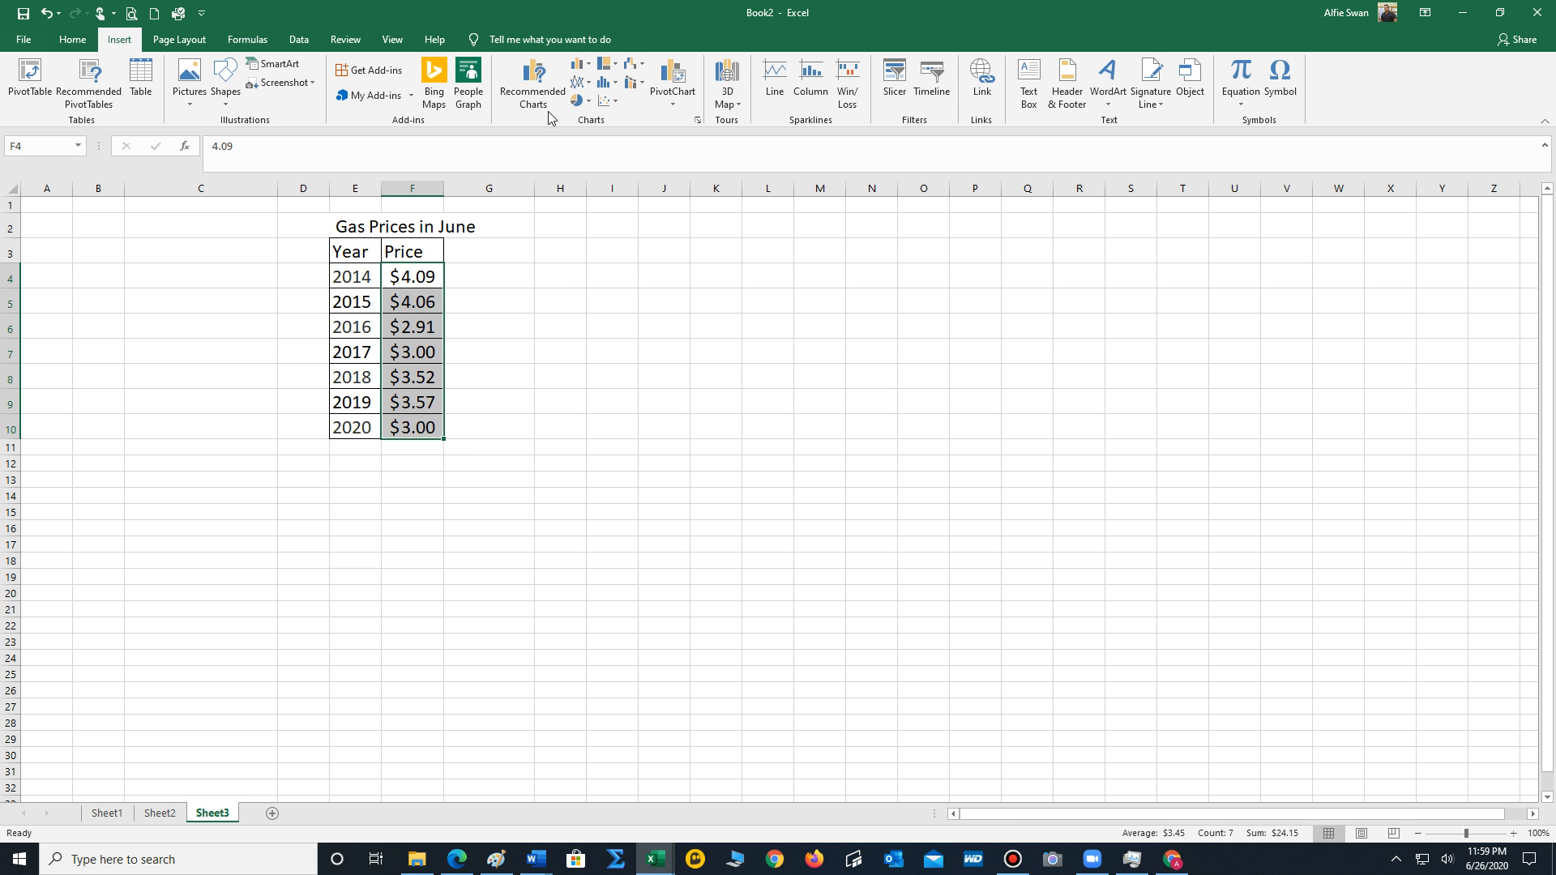
pyautogui.click(578, 88)
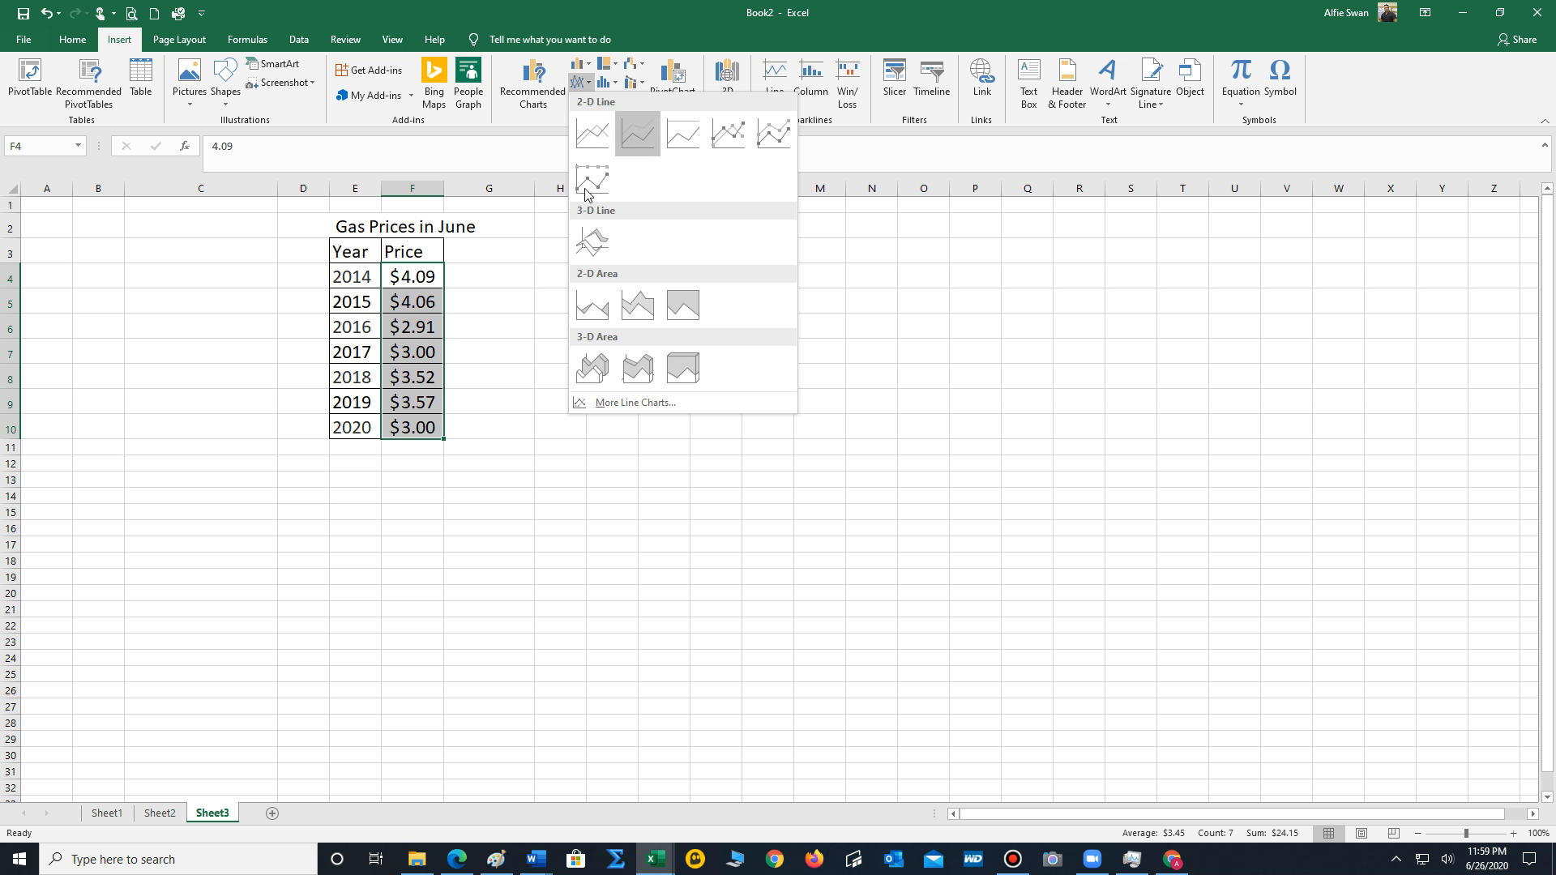
pyautogui.click(725, 138)
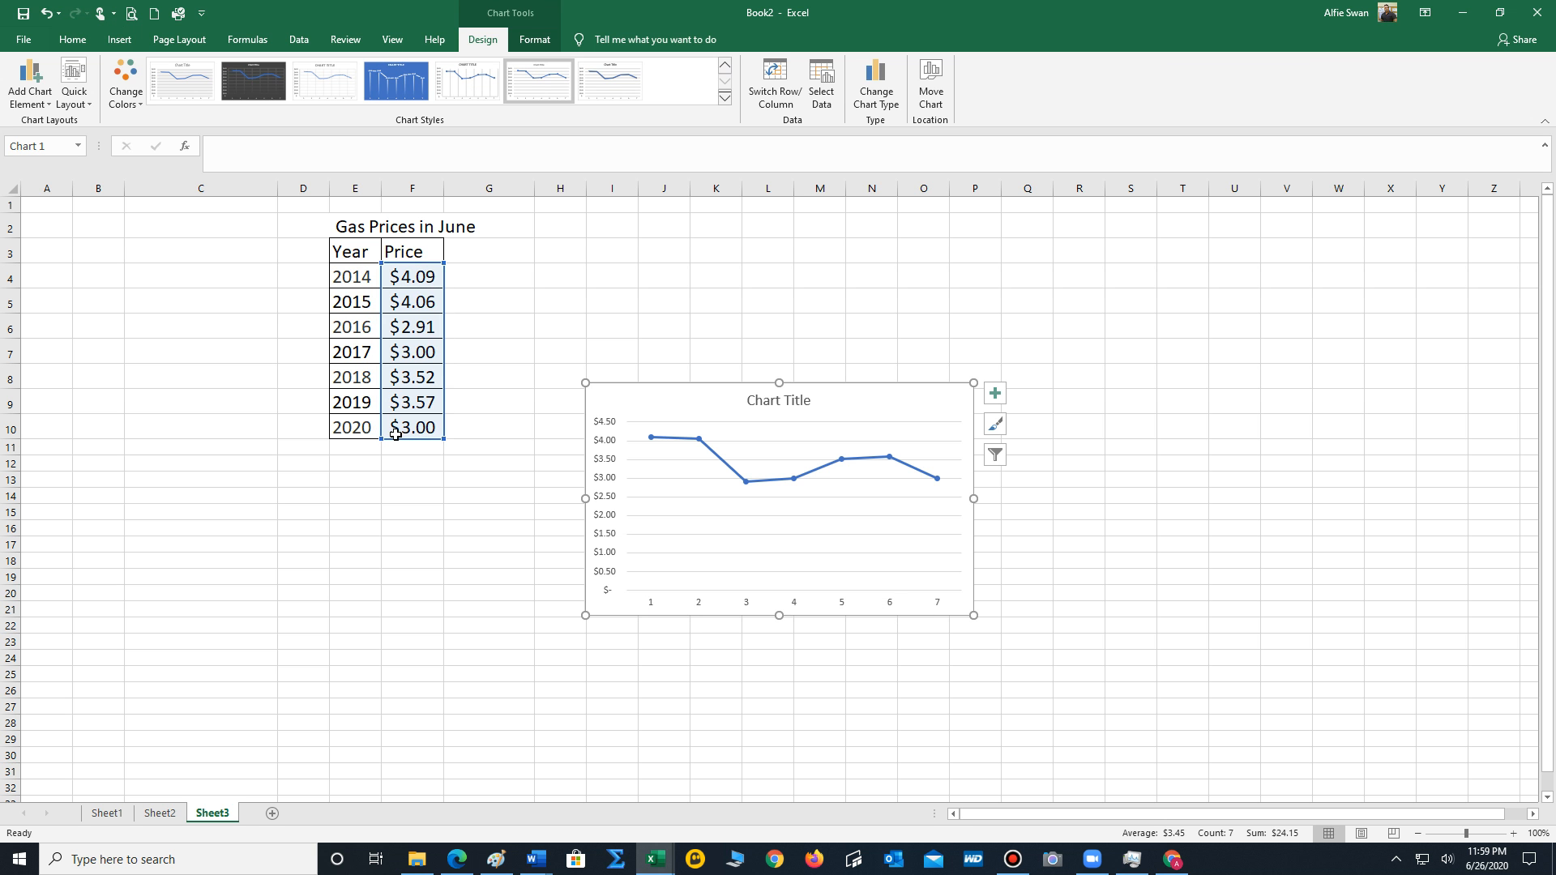
# Set the line chart's horizontal axis labels to the years in E4:E10 through its data source.
pyautogui.rightClick(962, 597)
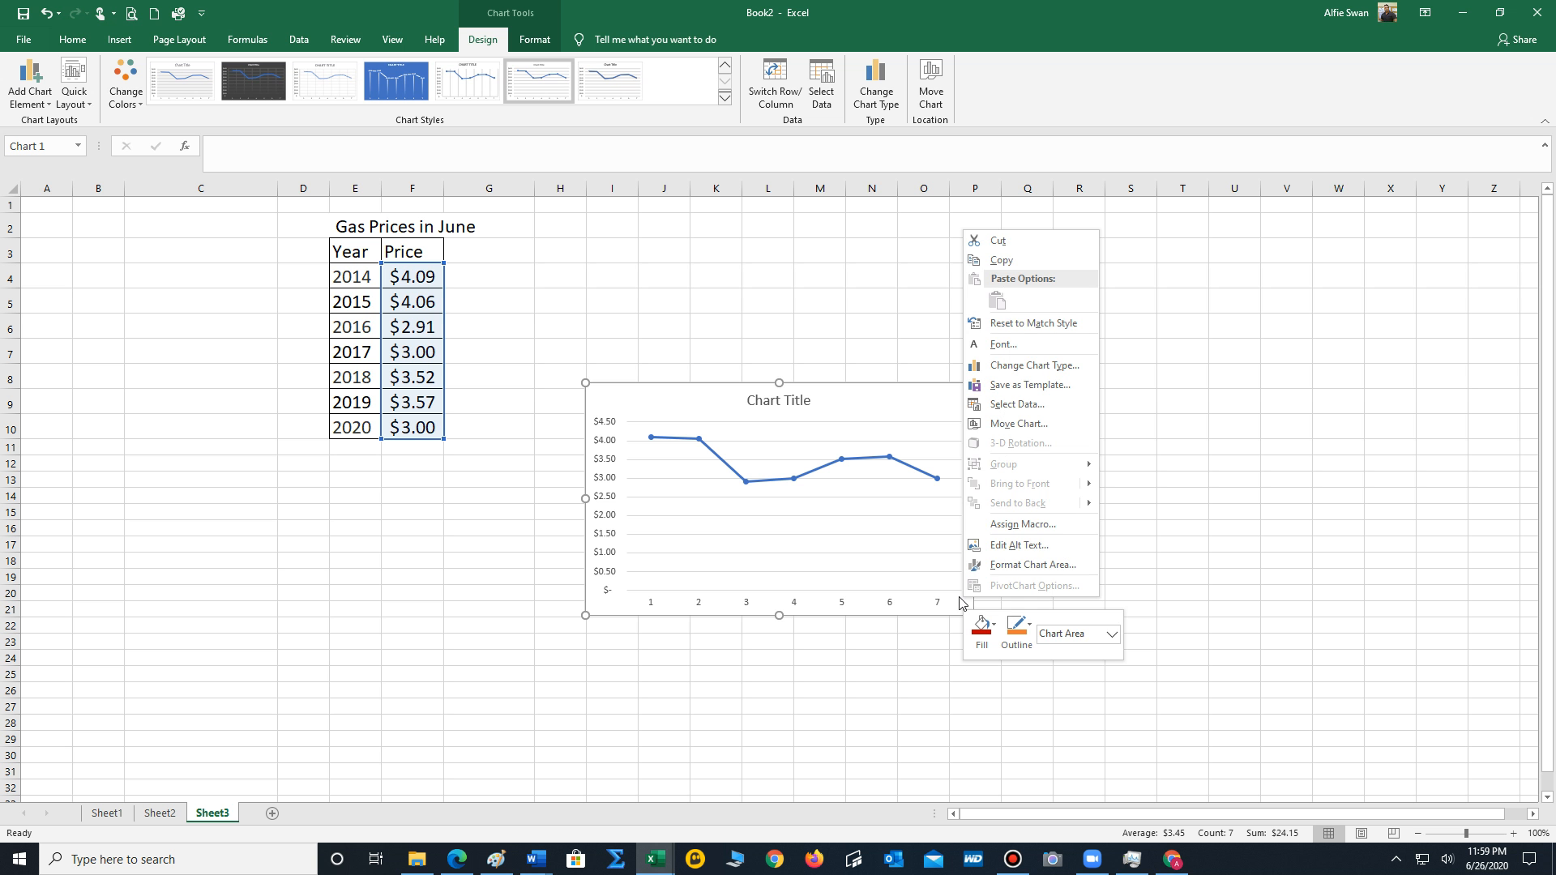
pyautogui.click(1018, 404)
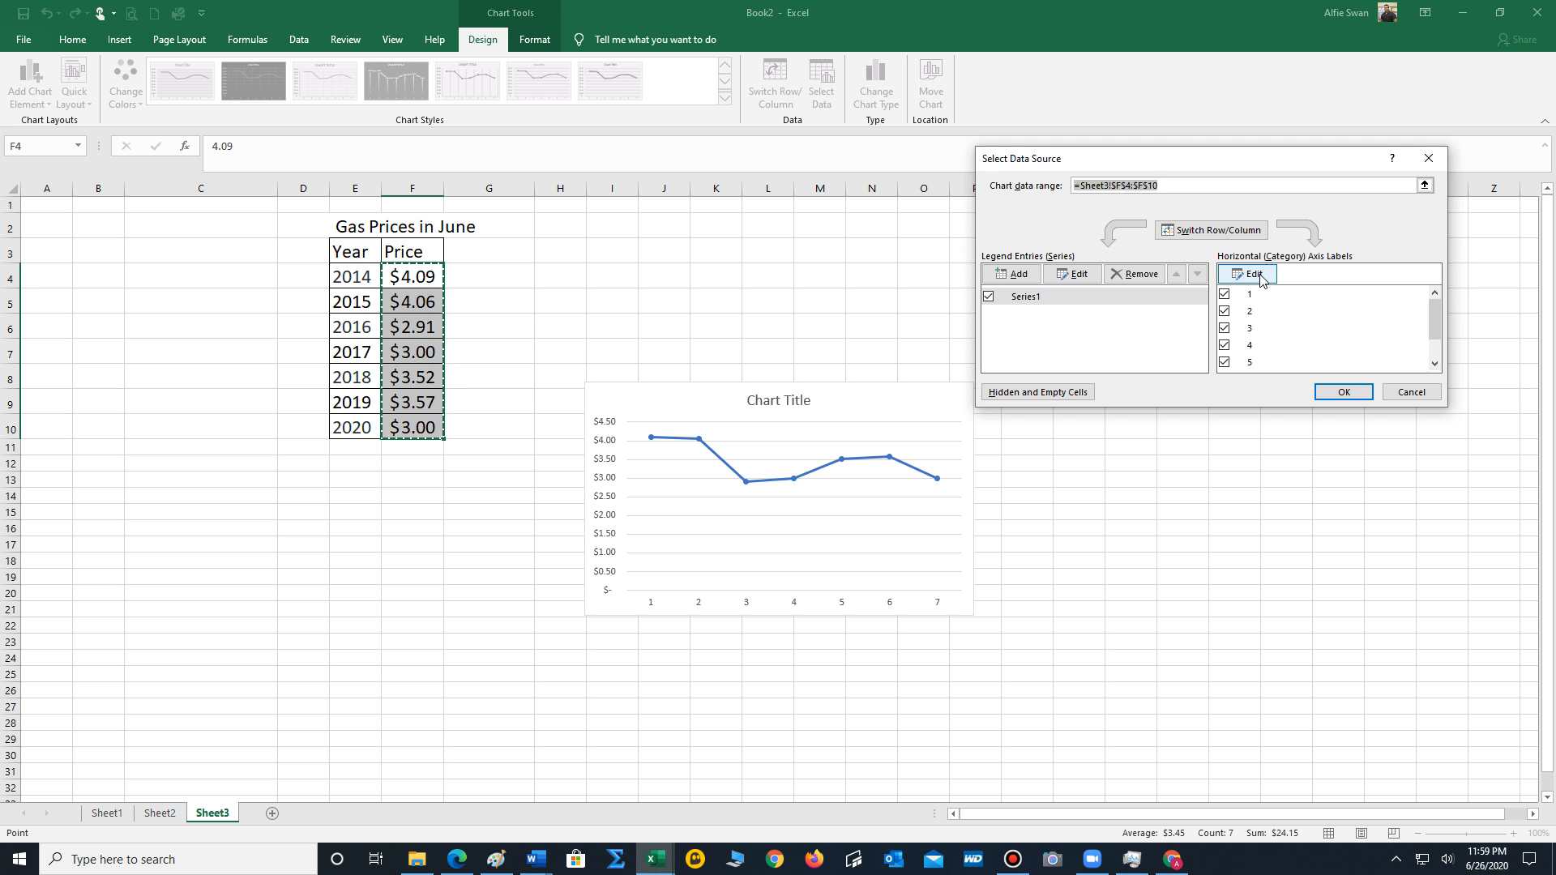
pyautogui.click(1261, 278)
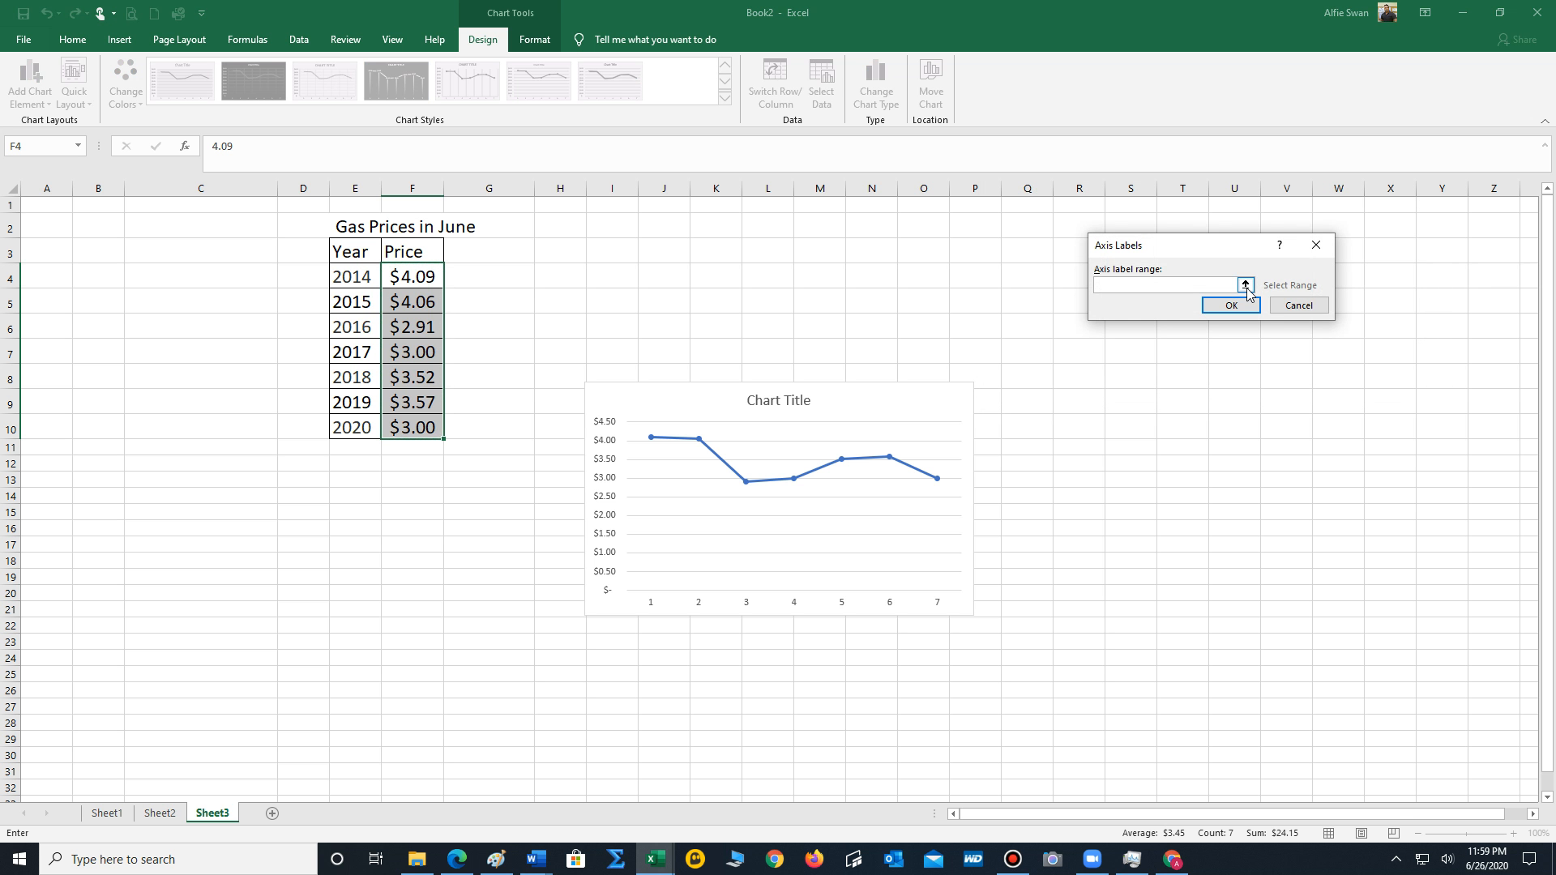
pyautogui.click(1246, 285)
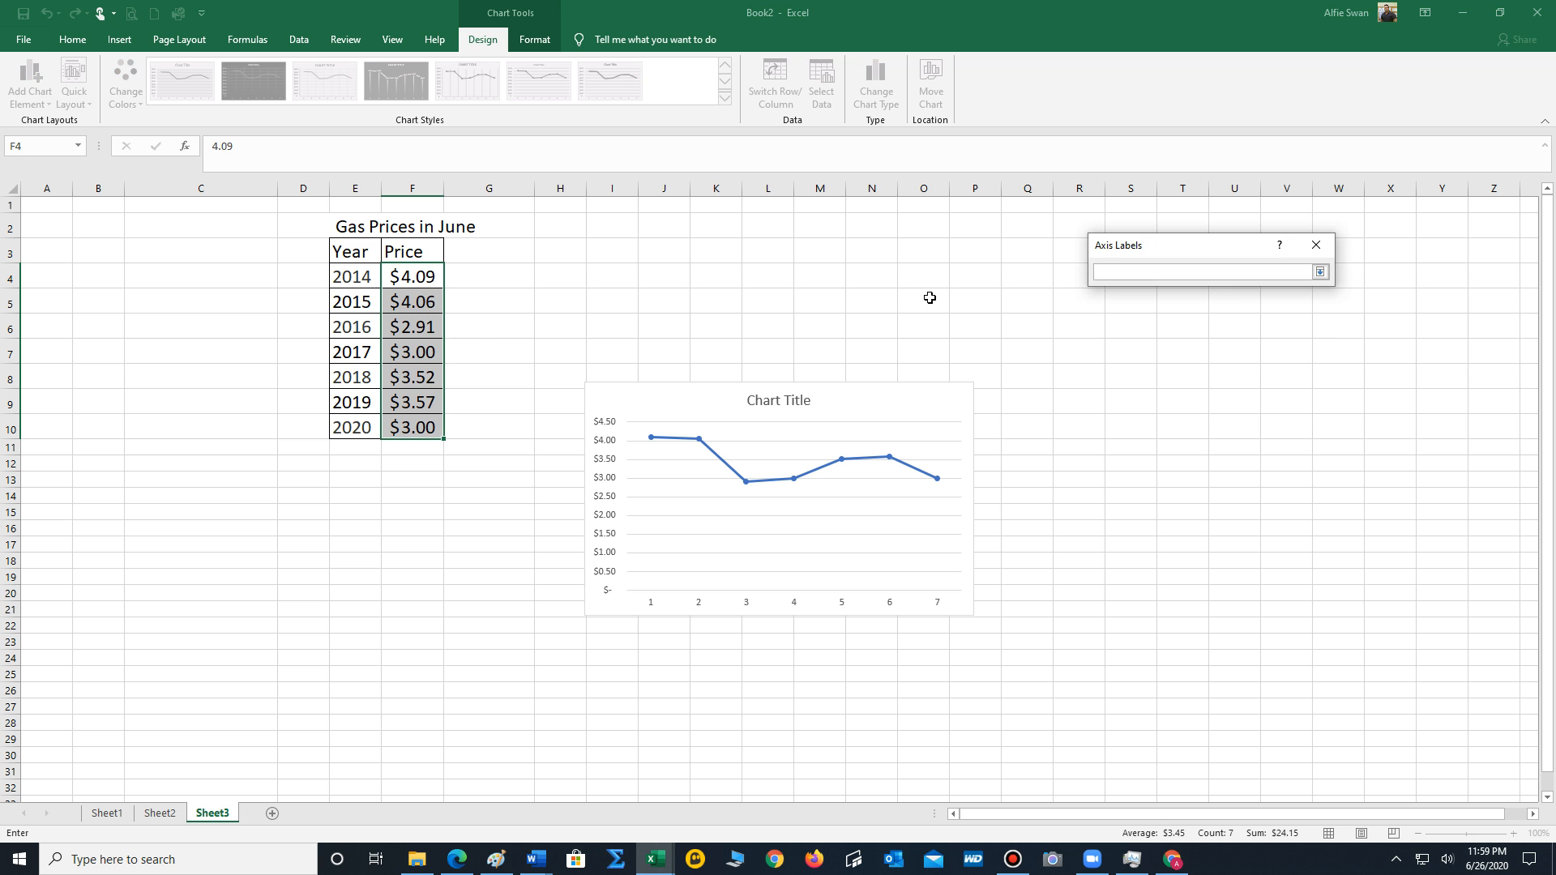
pyautogui.moveTo(372, 281); pyautogui.dragTo(370, 420)
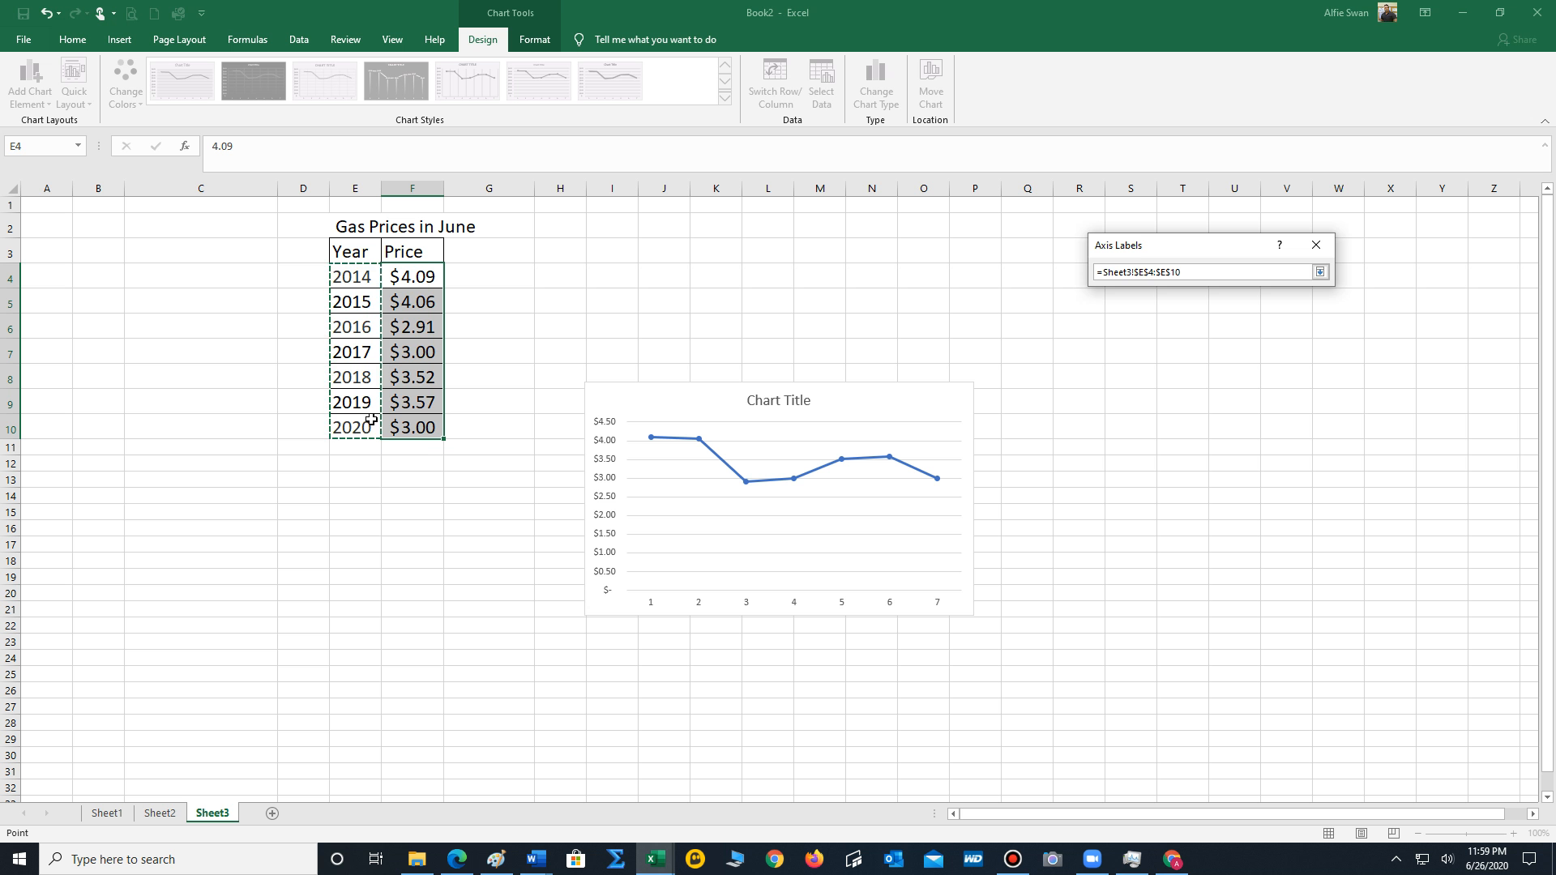
pyautogui.click(1320, 272)
pyautogui.click(1231, 305)
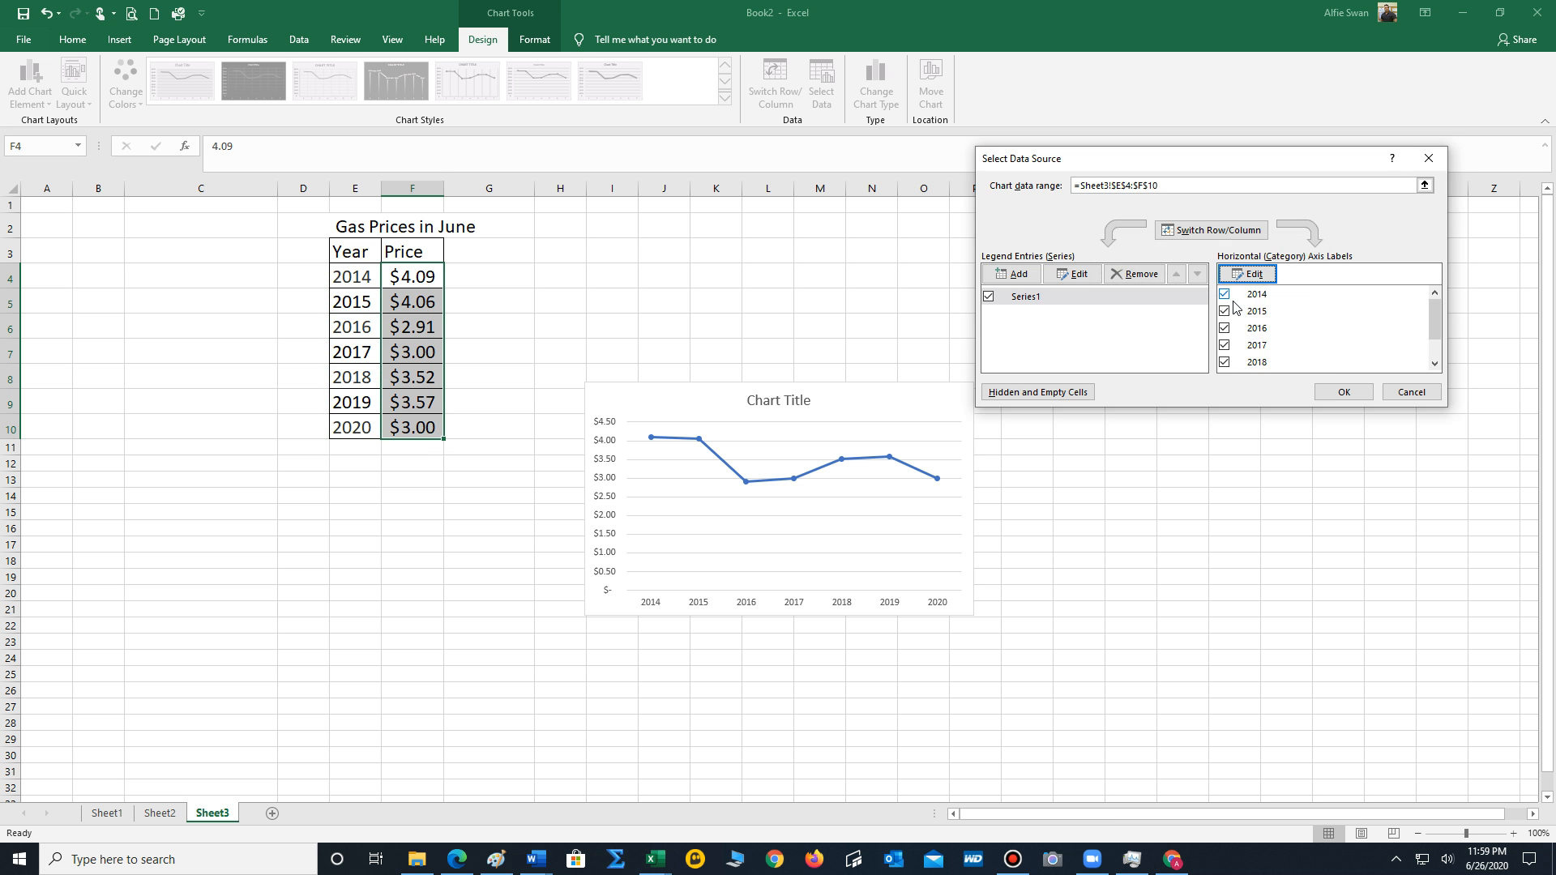
pyautogui.click(1344, 391)
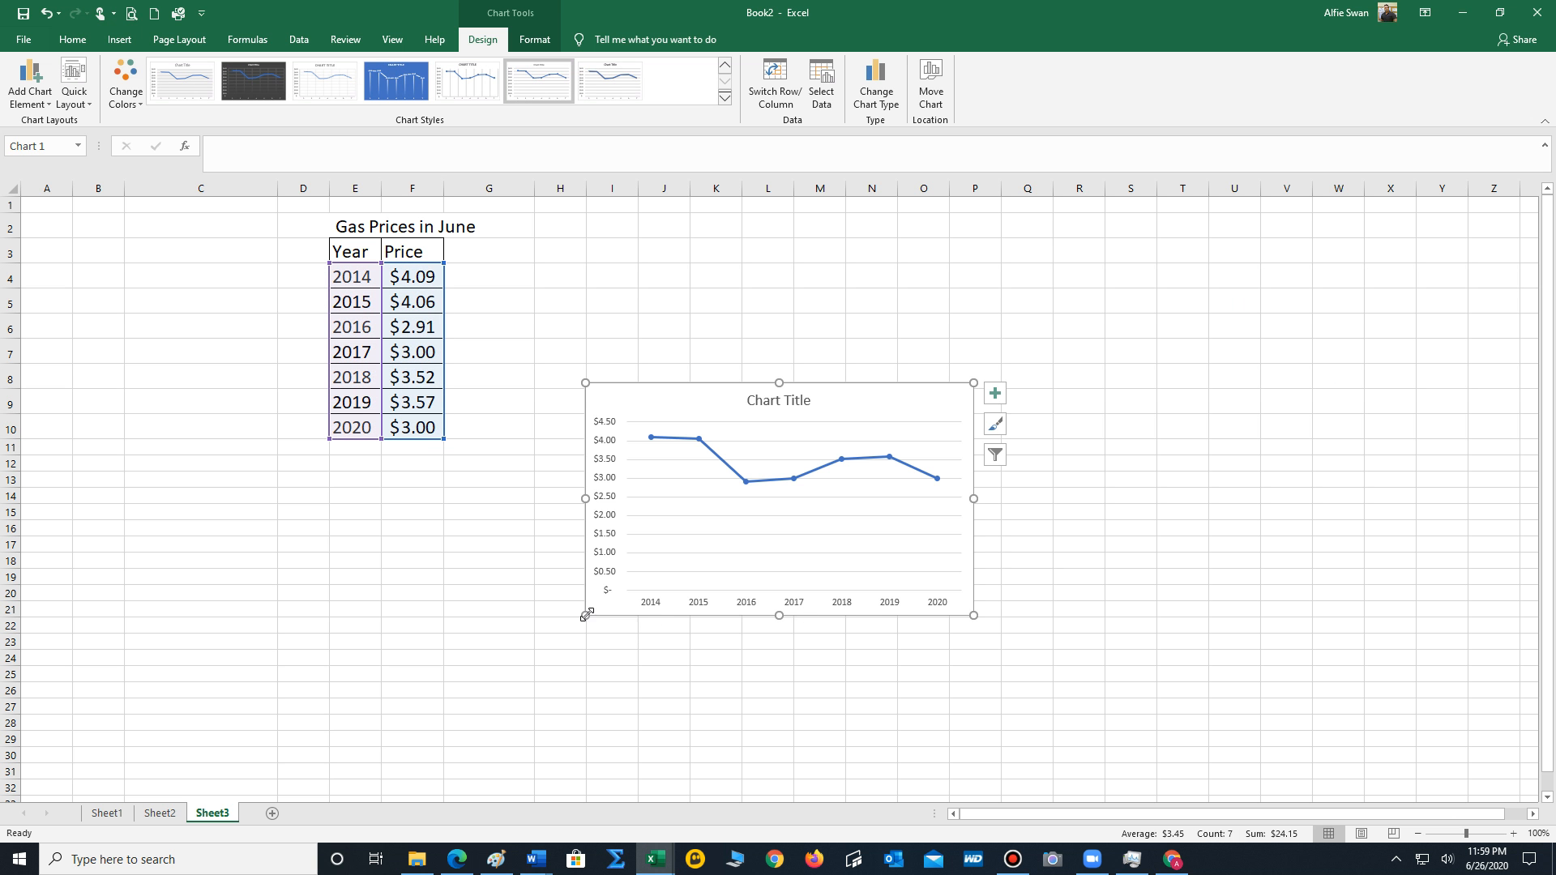
# Enlarge the gas price line chart and move it directly below the Gas Prices in June table.
pyautogui.moveTo(439, 642); pyautogui.dragTo(400, 655)
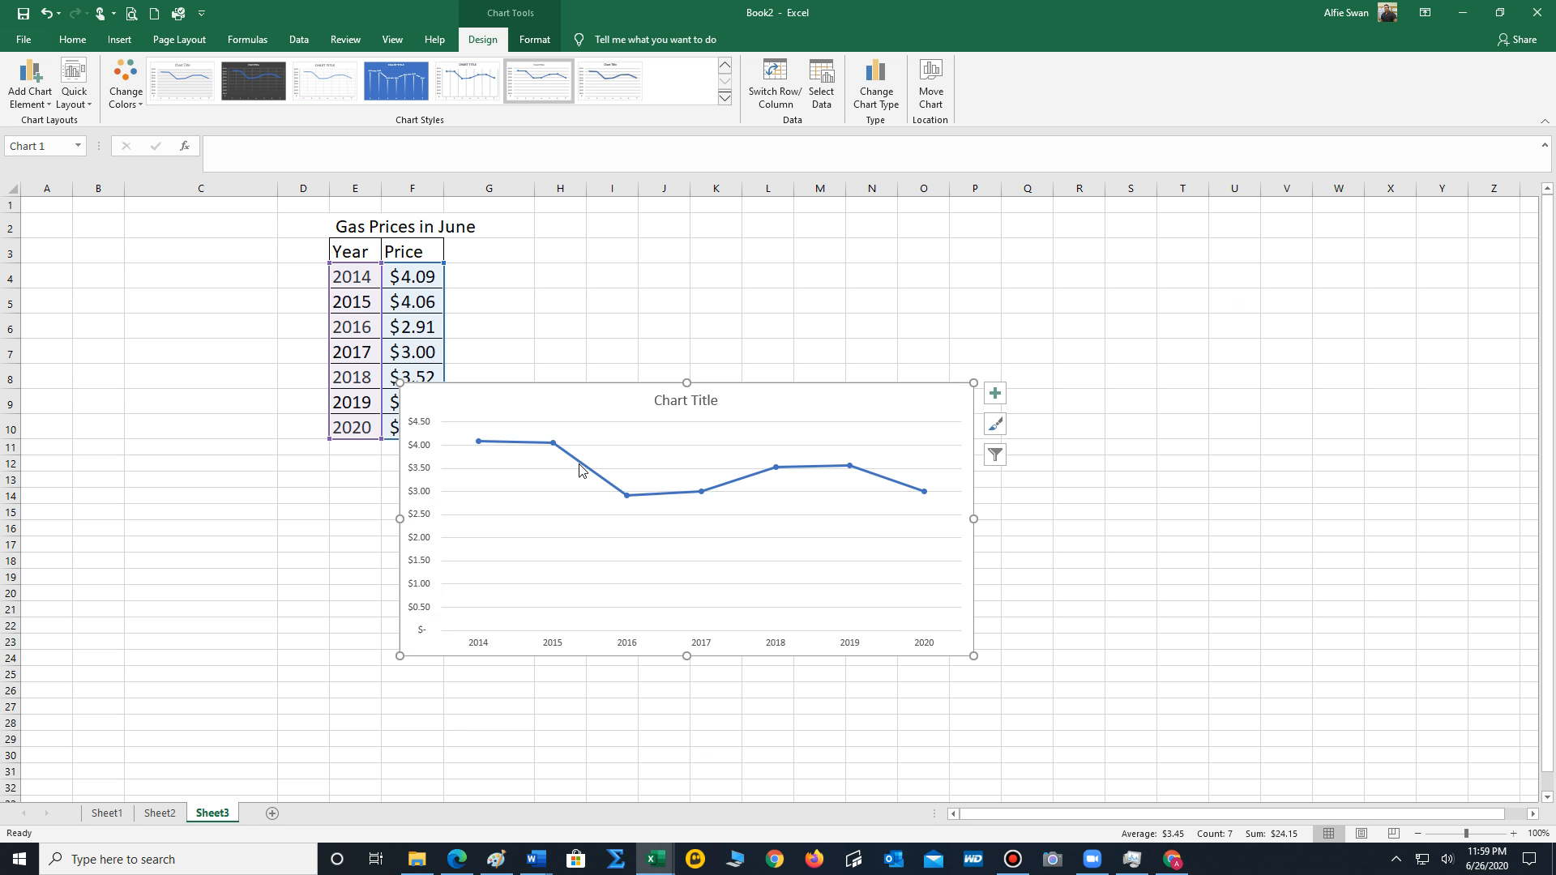
pyautogui.moveTo(829, 411); pyautogui.dragTo(683, 477)
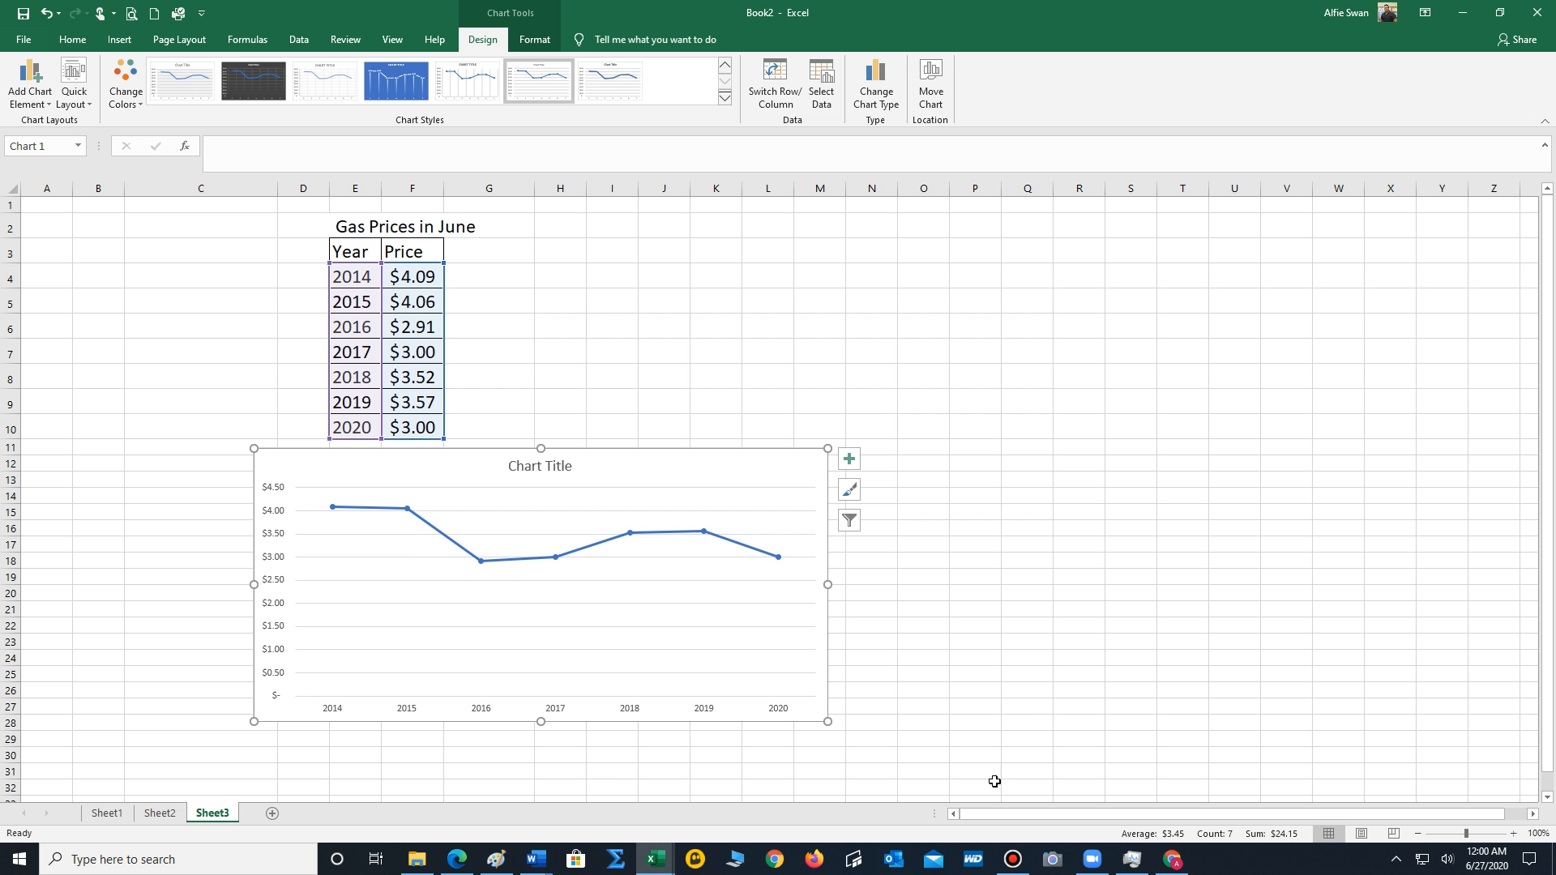
pyautogui.click(1013, 859)
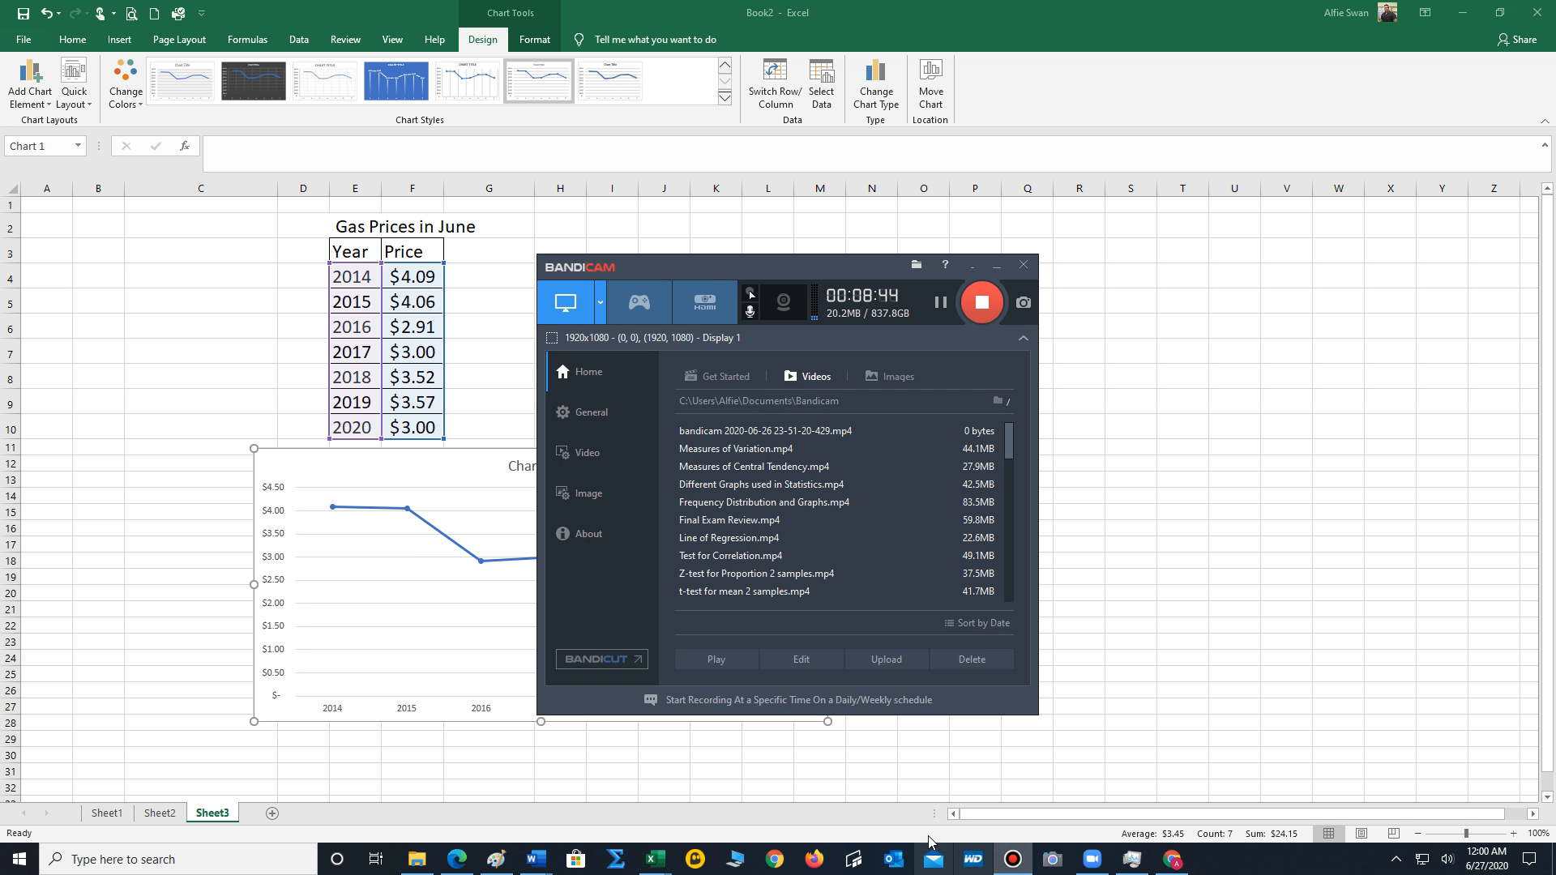